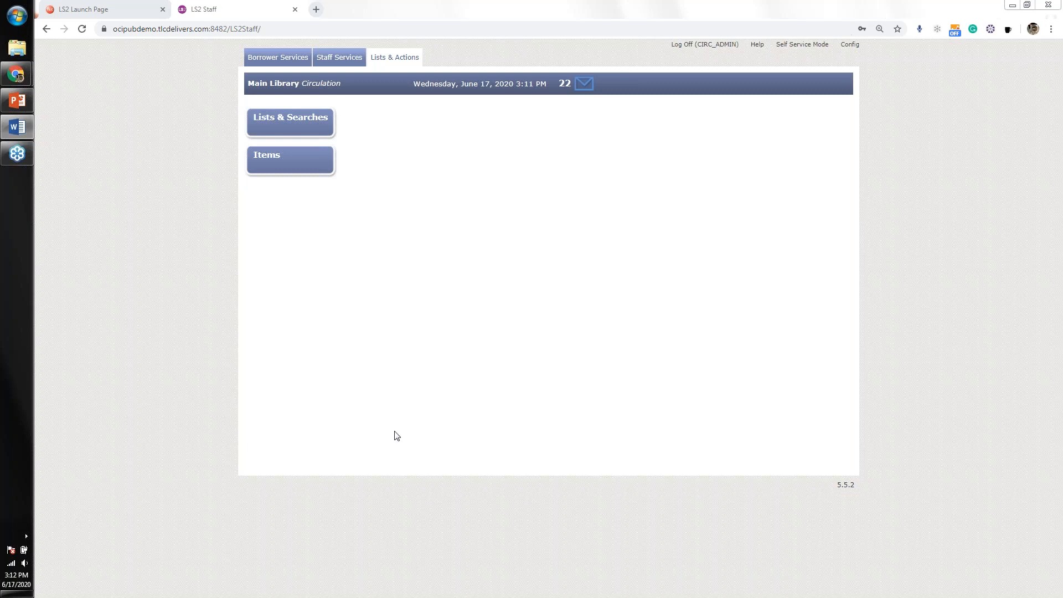
Start an item search with a Check Outs filter for total check outs greater than 5
click(313, 168)
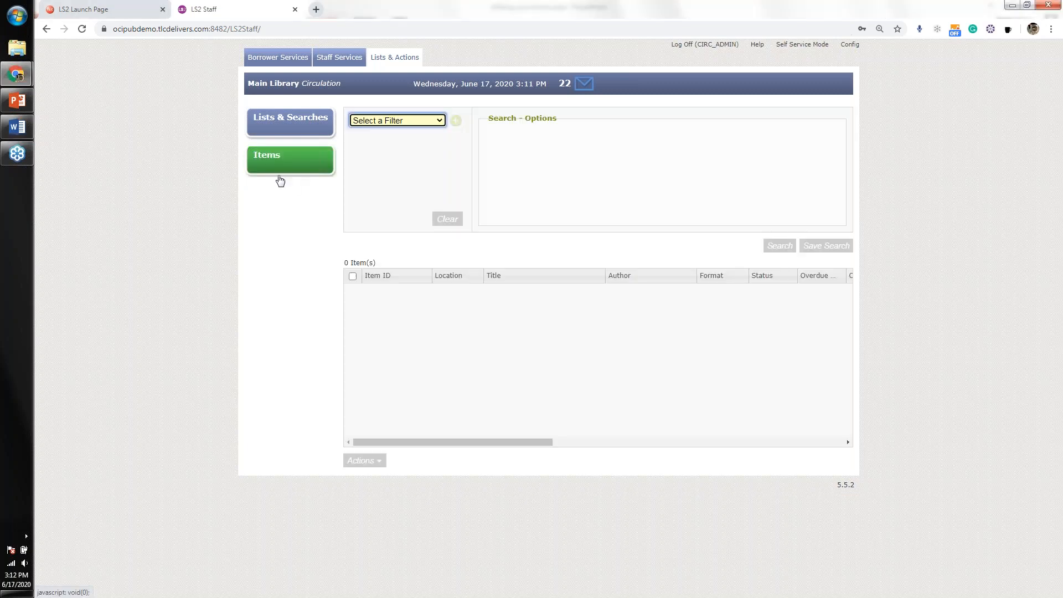
click(386, 126)
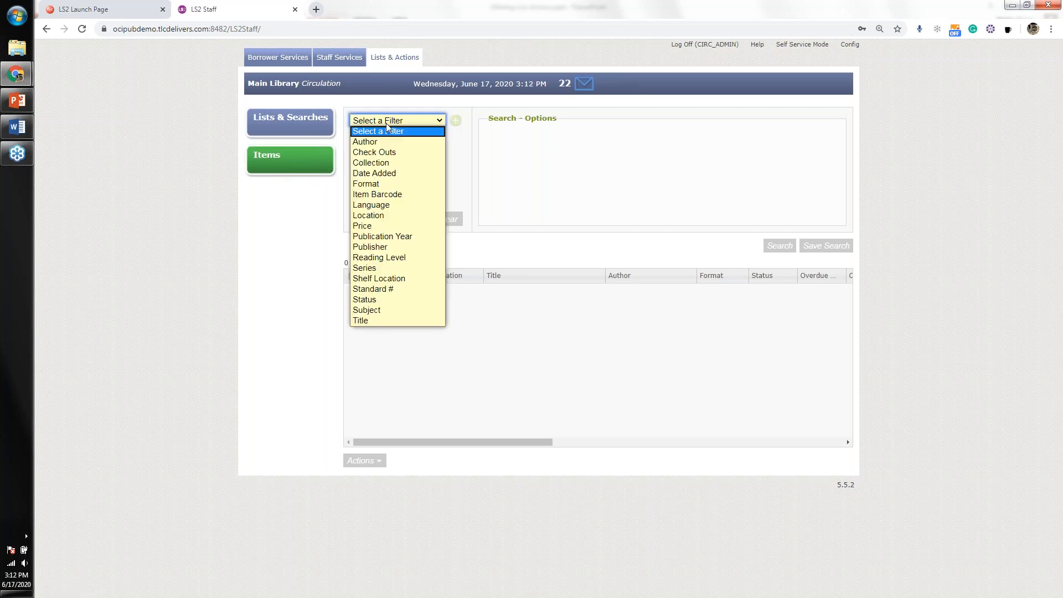
click(387, 152)
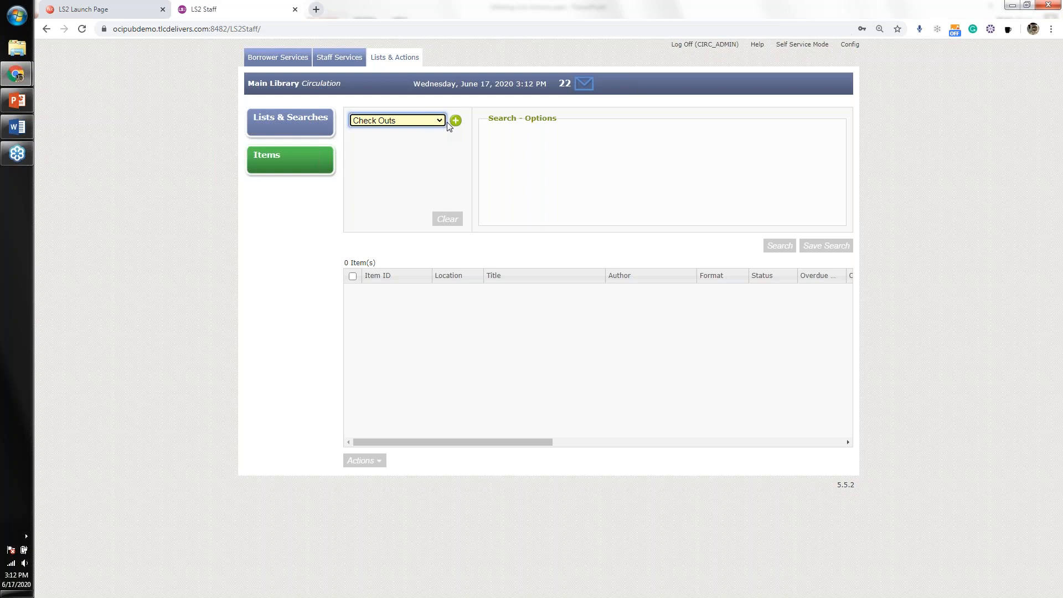
click(455, 120)
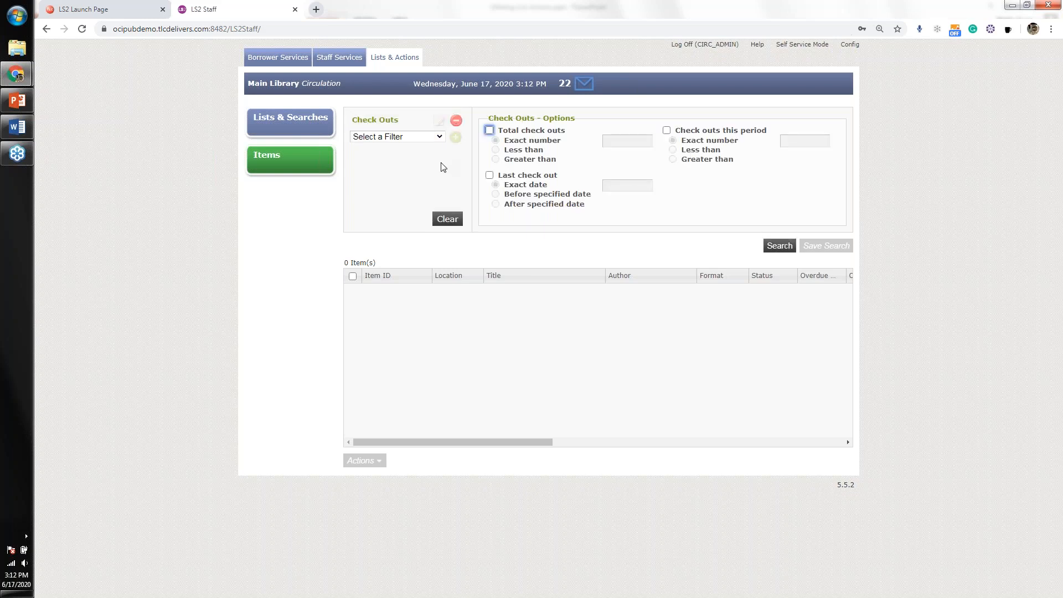
click(490, 131)
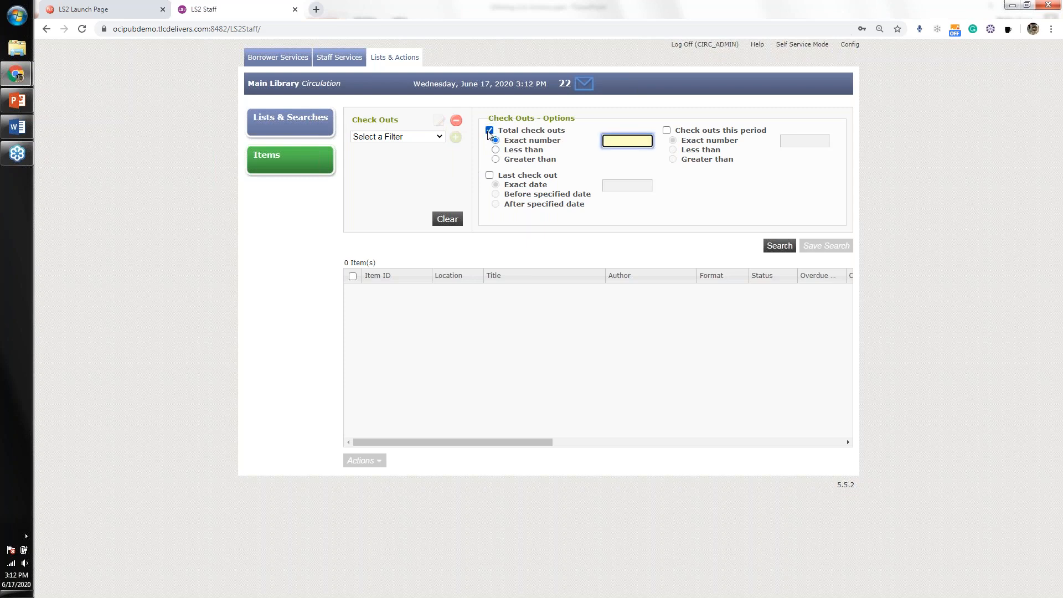
click(495, 159)
text(5)
Limit the Check Outs filter to items last checked out after the specified date 06/01/2019
click(490, 176)
click(496, 203)
click(496, 204)
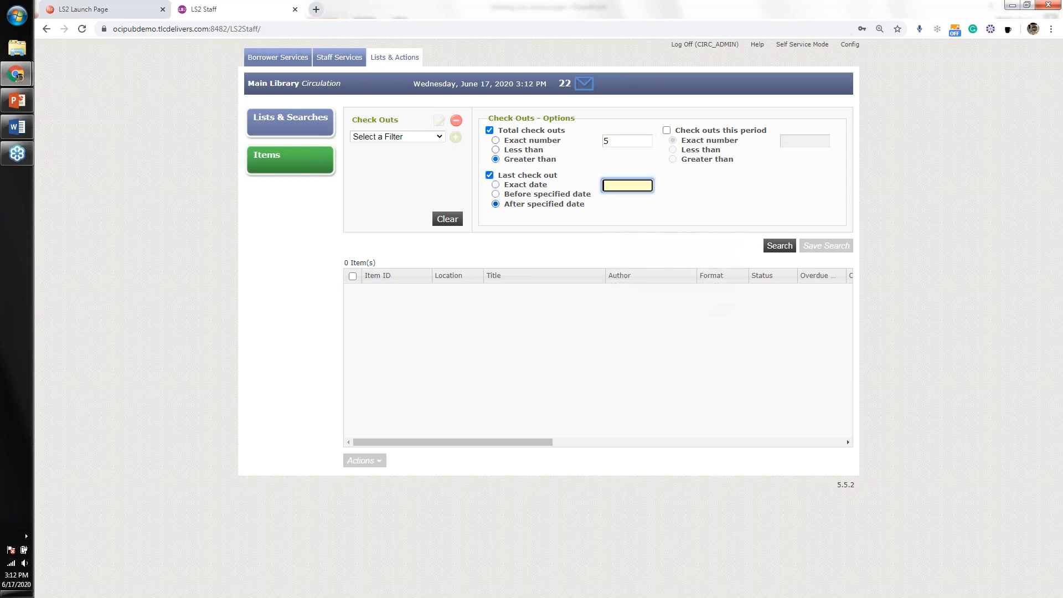
click(627, 186)
click(708, 203)
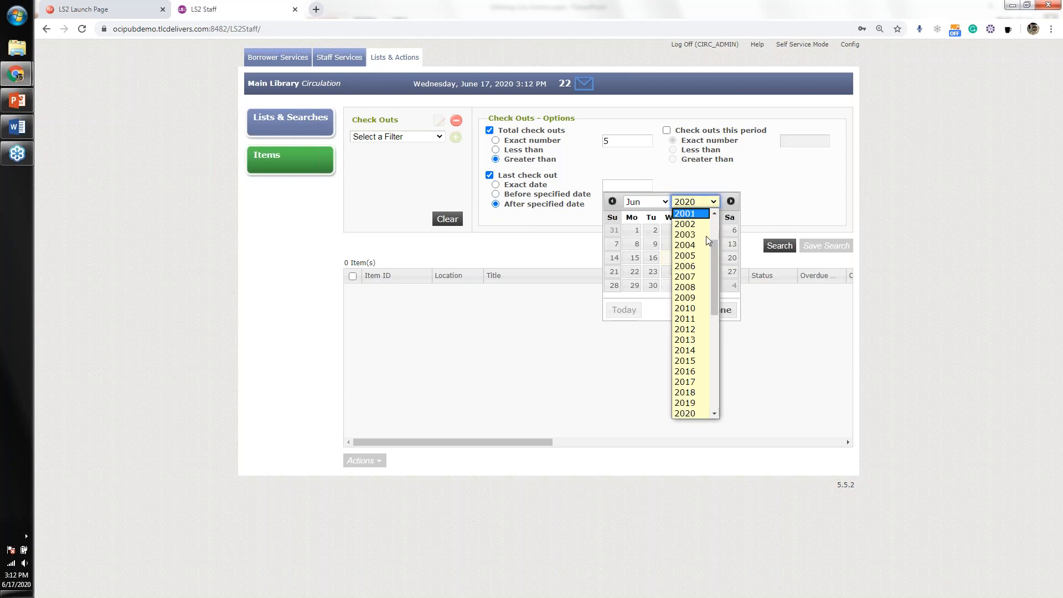
click(705, 403)
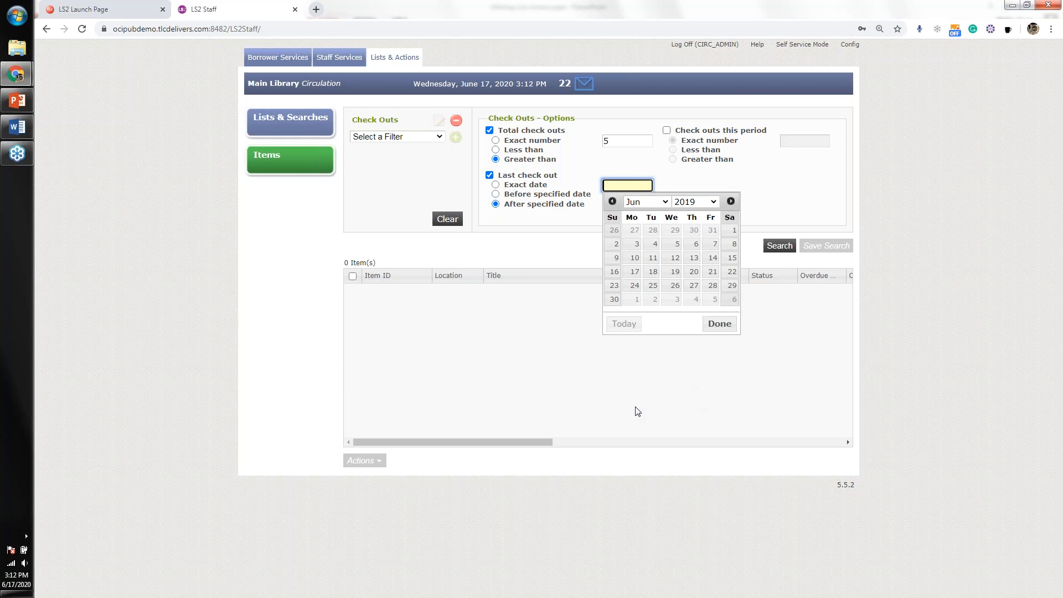
click(730, 234)
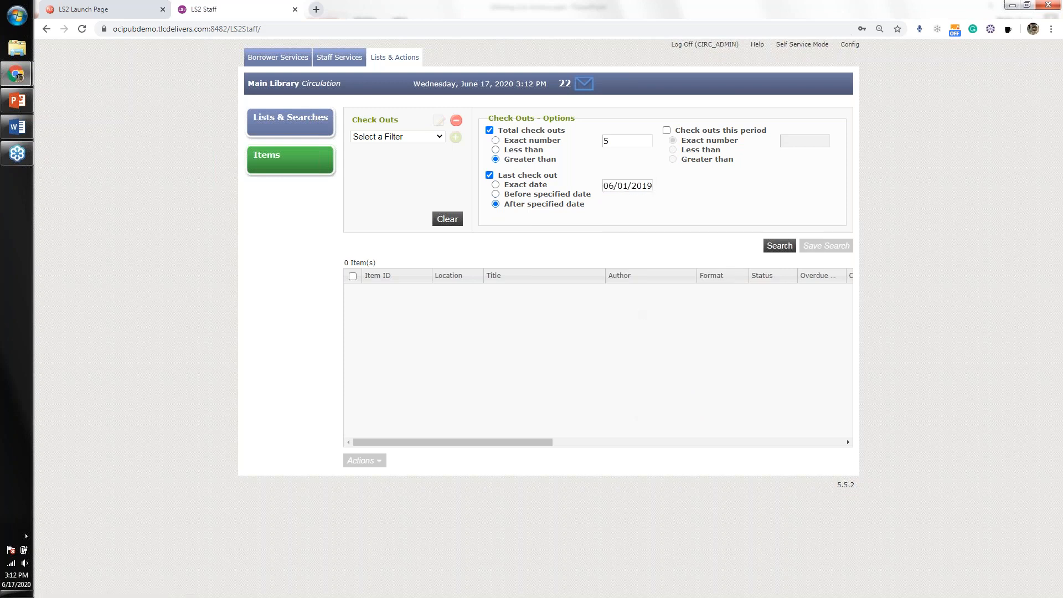
Add a Location filter with Main Library as the owning location and run the item search
click(437, 138)
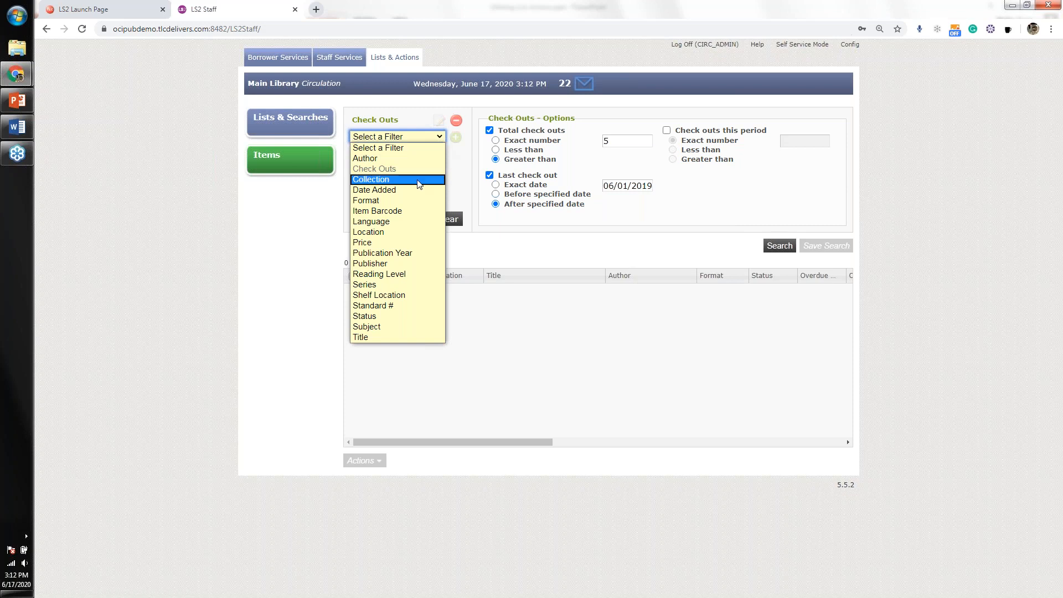
click(407, 232)
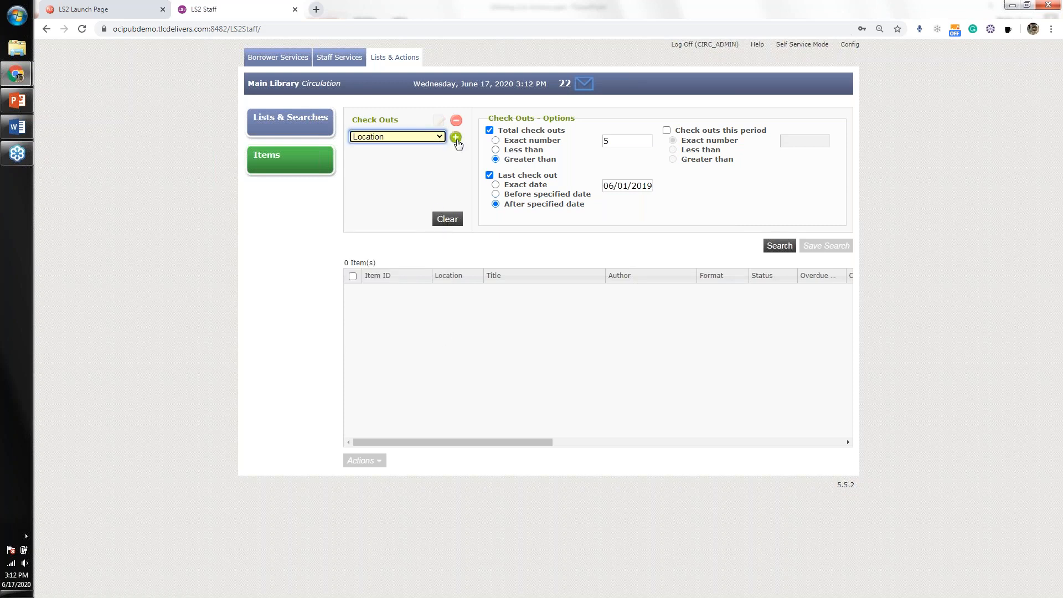
click(456, 138)
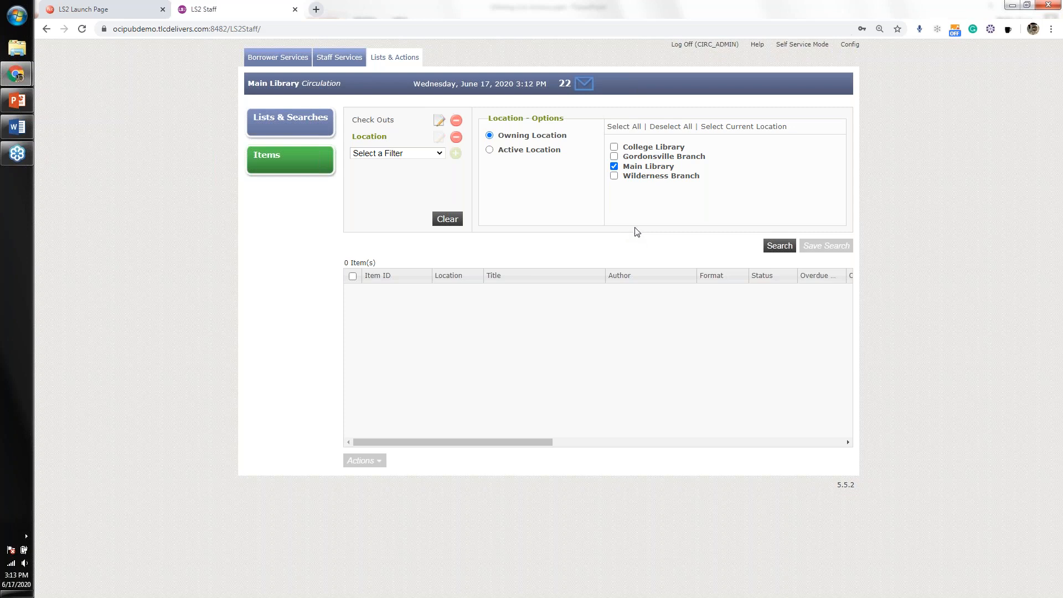
click(778, 246)
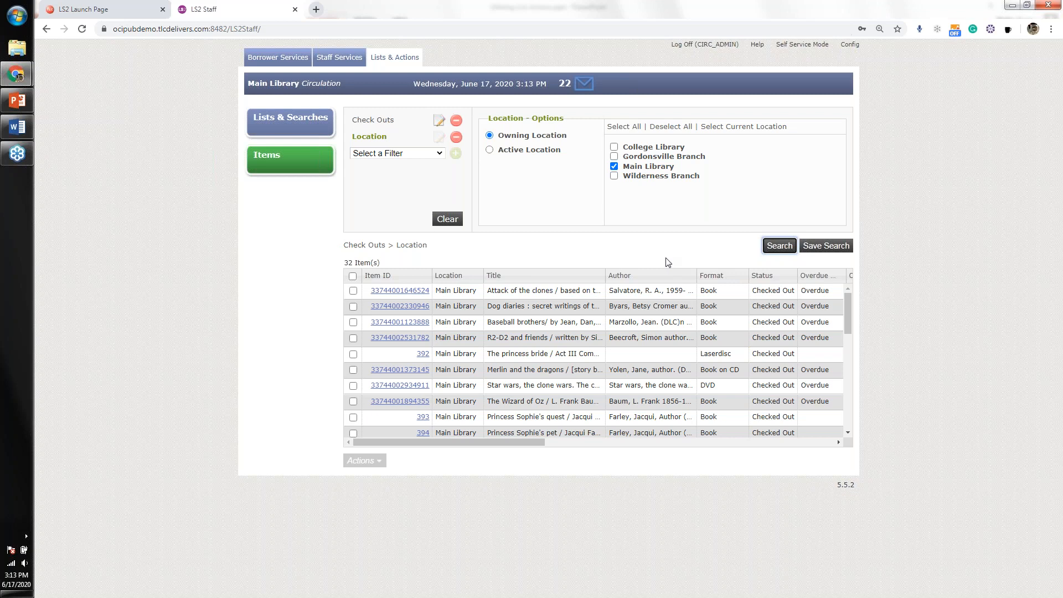
Hide the AR Quiz, AR Points, AR Interest Level, AR Reading Level, Lexile Measure, Language, Inventoried, Date Added and Circs this Period result columns
right_click(659, 271)
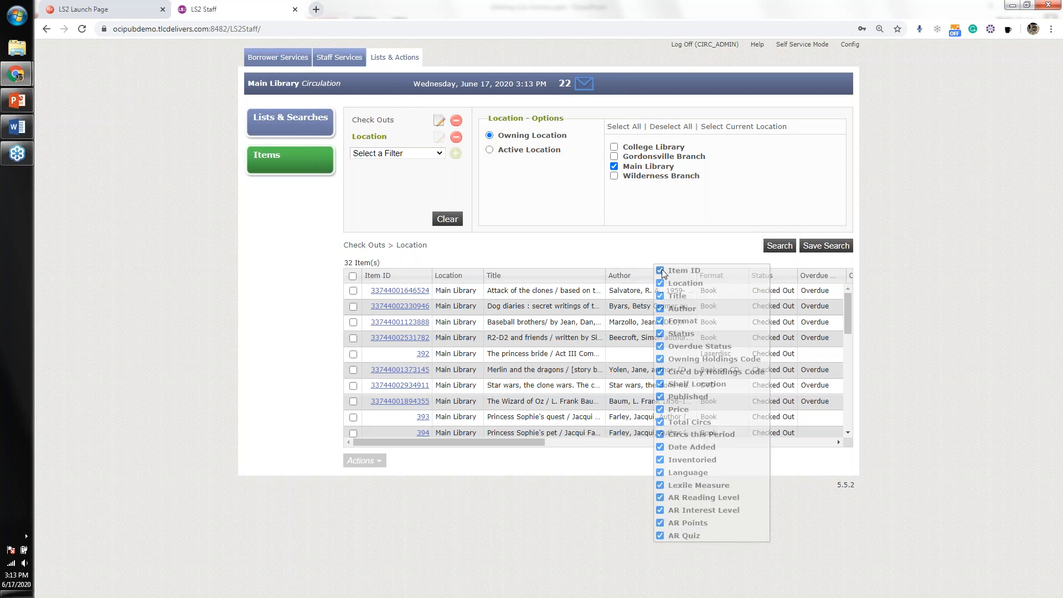
click(660, 536)
click(660, 522)
click(660, 510)
click(660, 497)
click(660, 485)
click(660, 472)
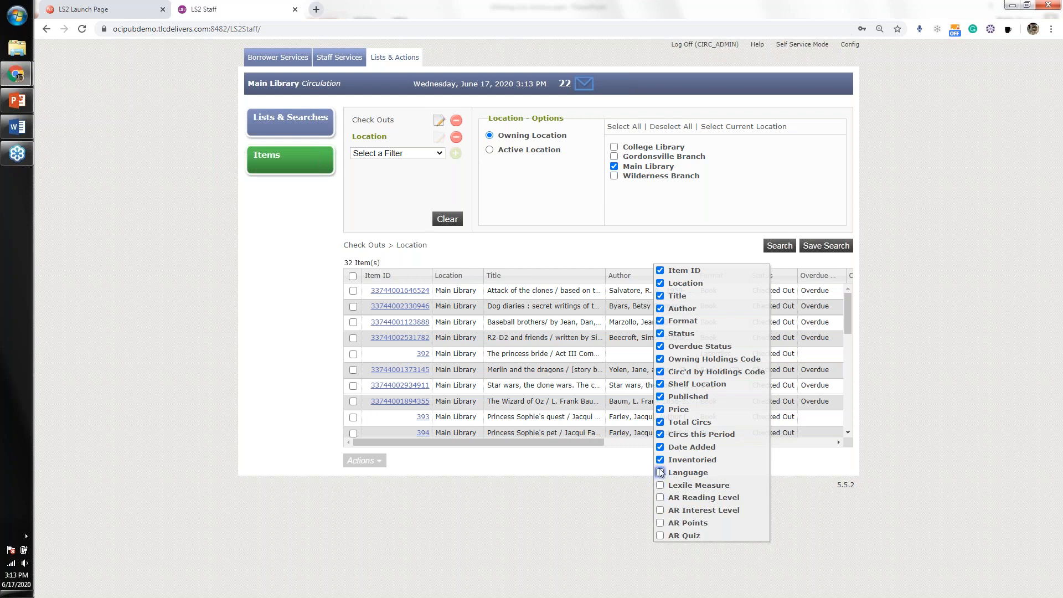
click(660, 460)
click(660, 447)
click(660, 434)
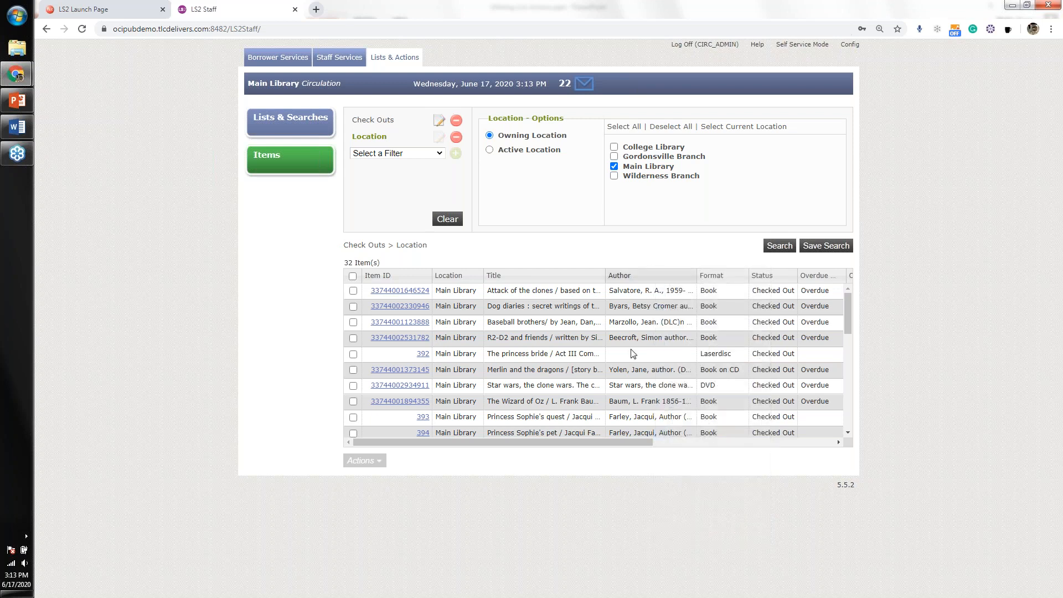
Try sorting the results by author, format and status, and finish with them sorted by title in ascending order
mouse_move(643, 443)
mouse_down()
mouse_move(733, 432)
mouse_move(647, 435)
mouse_up()
click(530, 276)
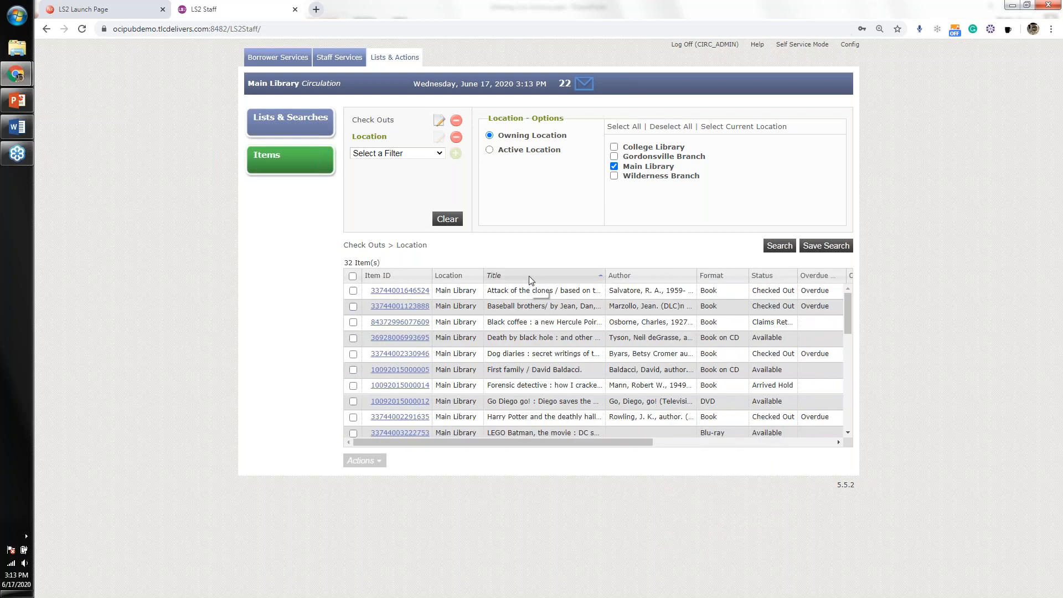
click(653, 276)
click(720, 276)
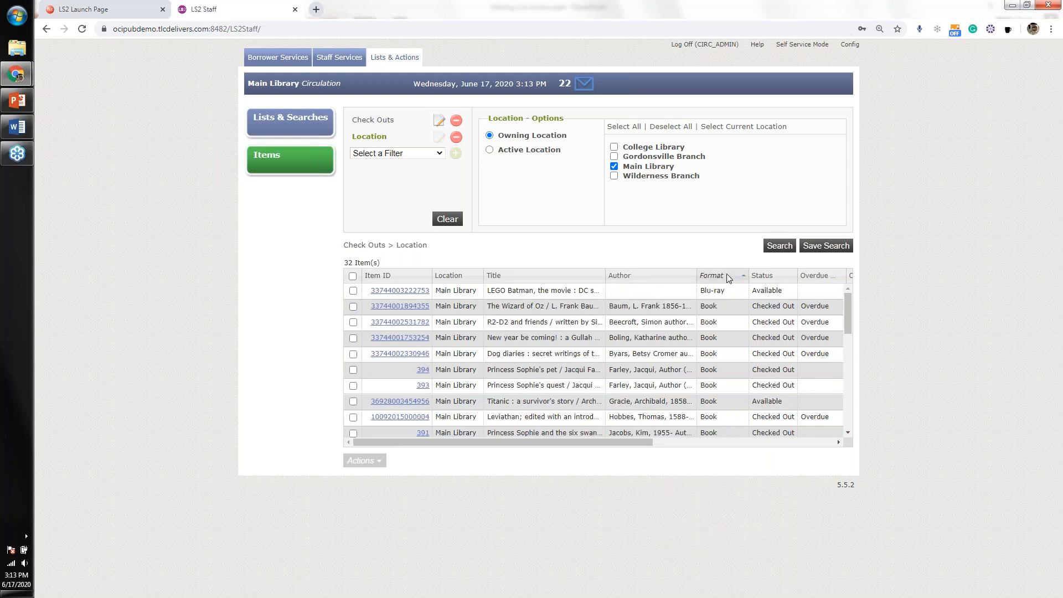
click(770, 276)
click(665, 274)
click(572, 277)
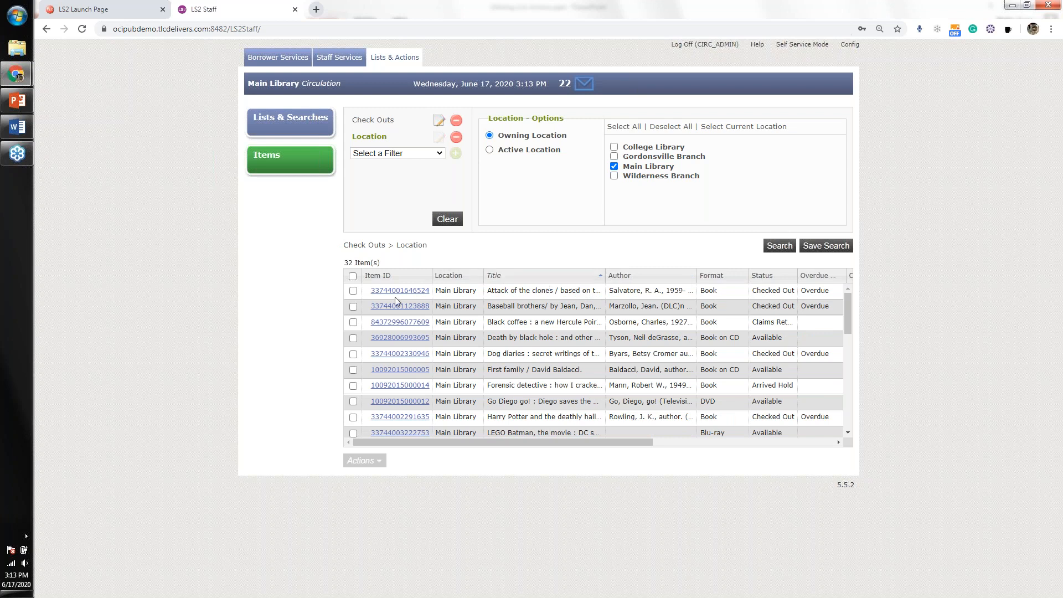
Create a new list from all found items, named "Top circs for FY '20" with the description "see title"
click(354, 276)
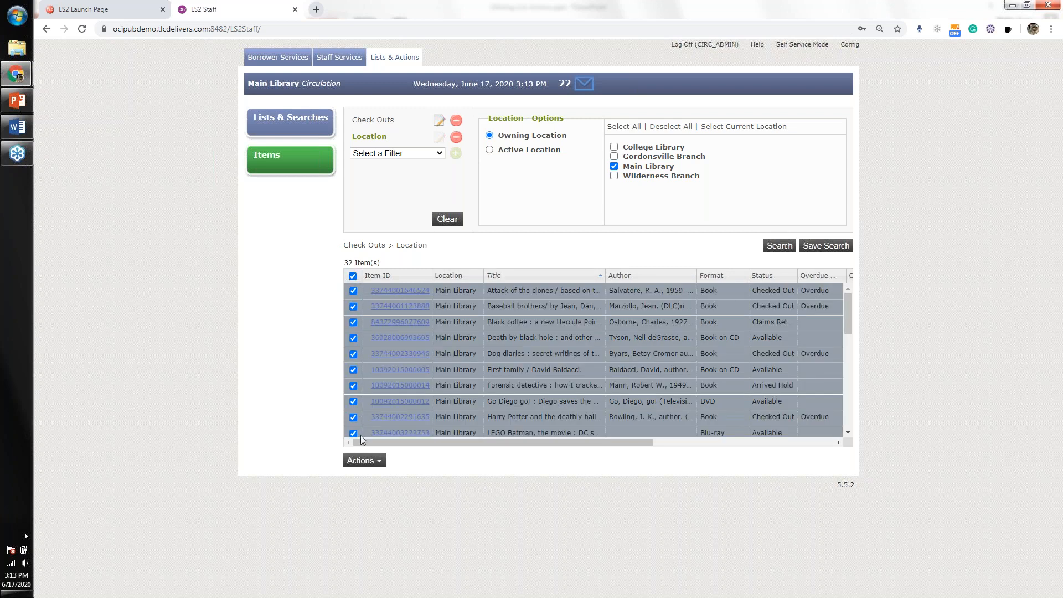
click(362, 460)
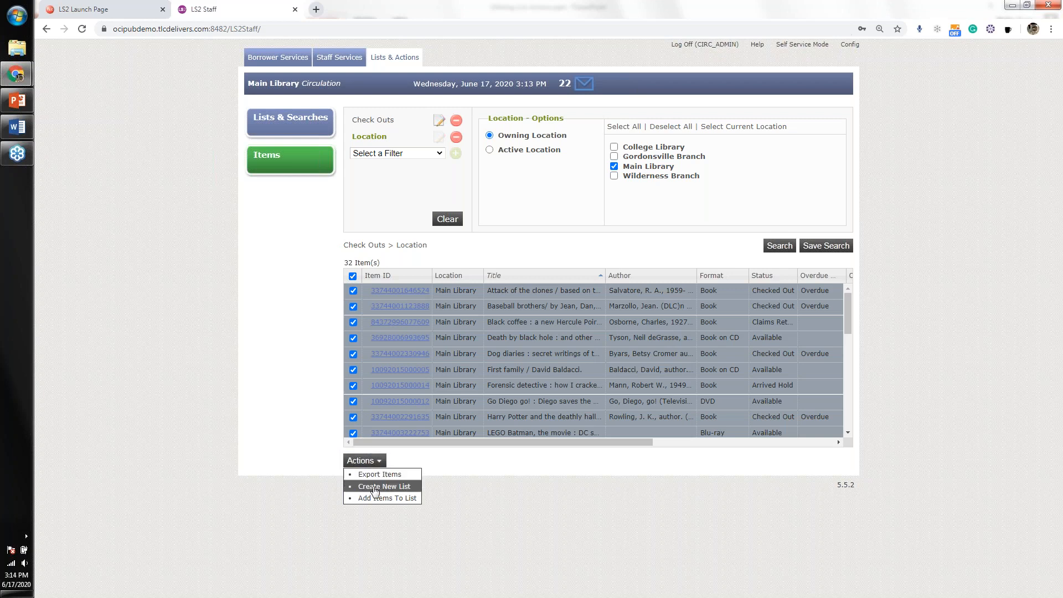
click(376, 488)
click(534, 140)
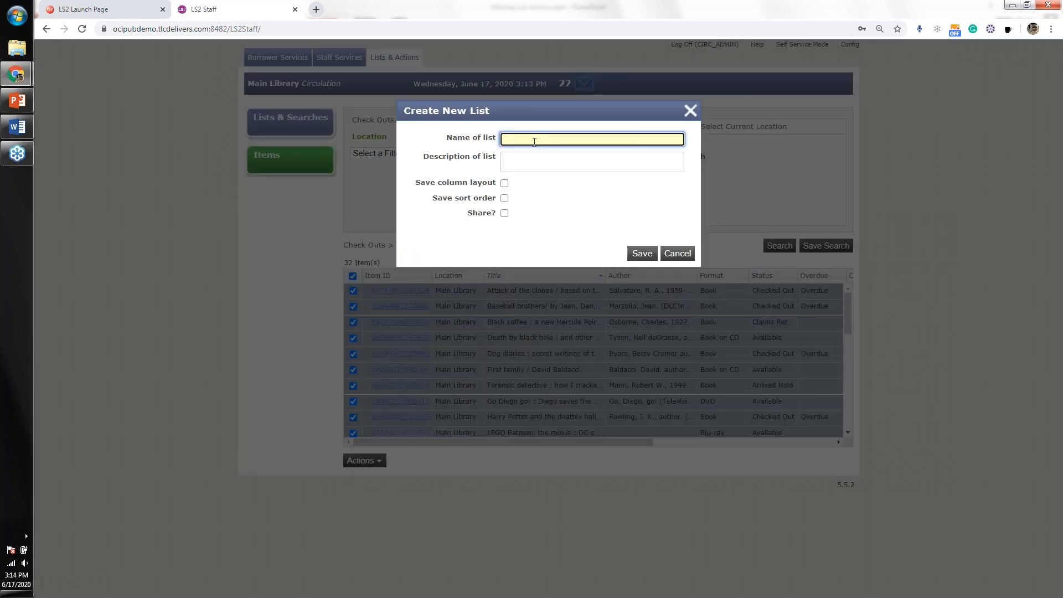
text(Top circs f)
text(or )
text(FY)
text( 2)
text(20)
click(561, 158)
text(see title)
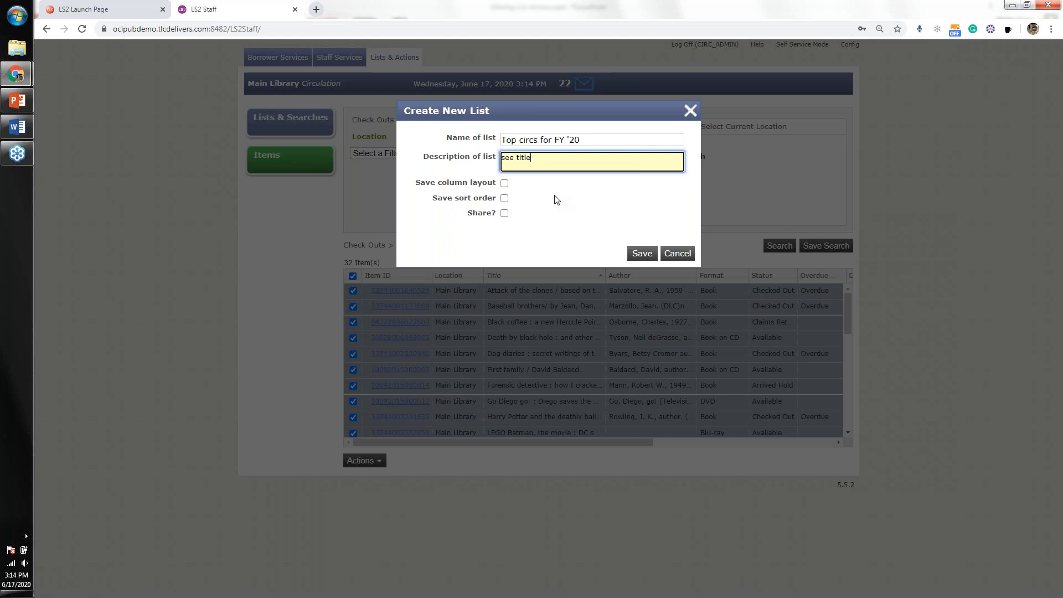
Include the column layout and sort order in the new list, share it, and save it
click(505, 184)
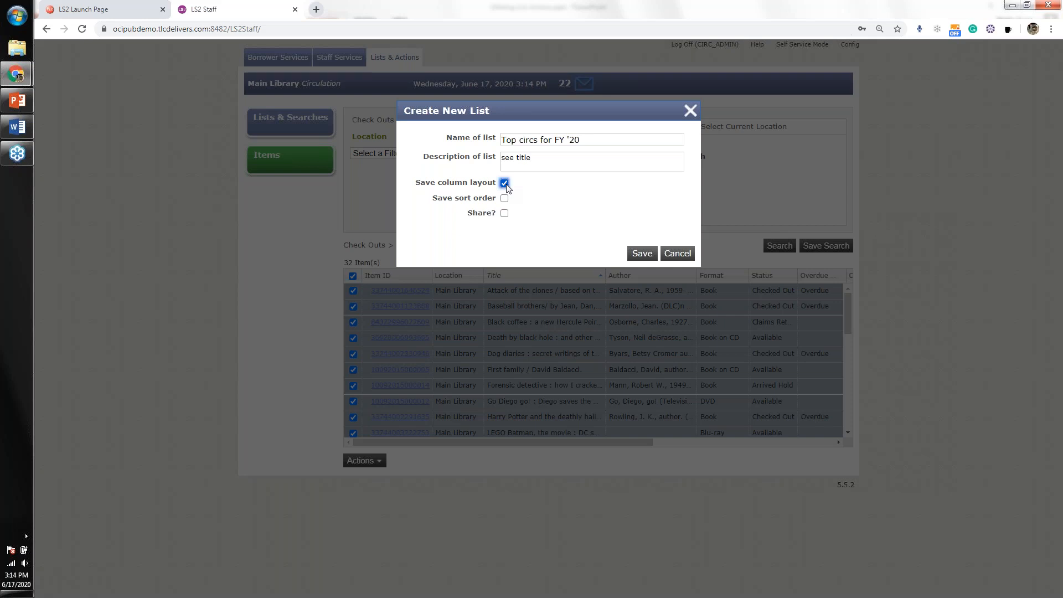
click(504, 199)
click(504, 213)
click(644, 254)
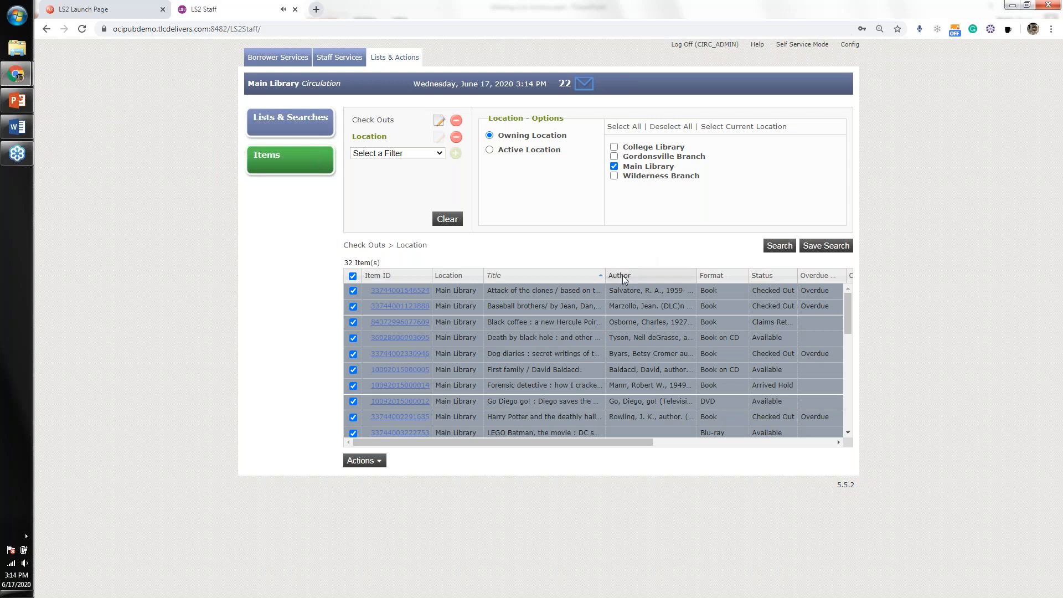
Export the selected items as a CSV file, view it in Excel, and close the spreadsheet
click(378, 464)
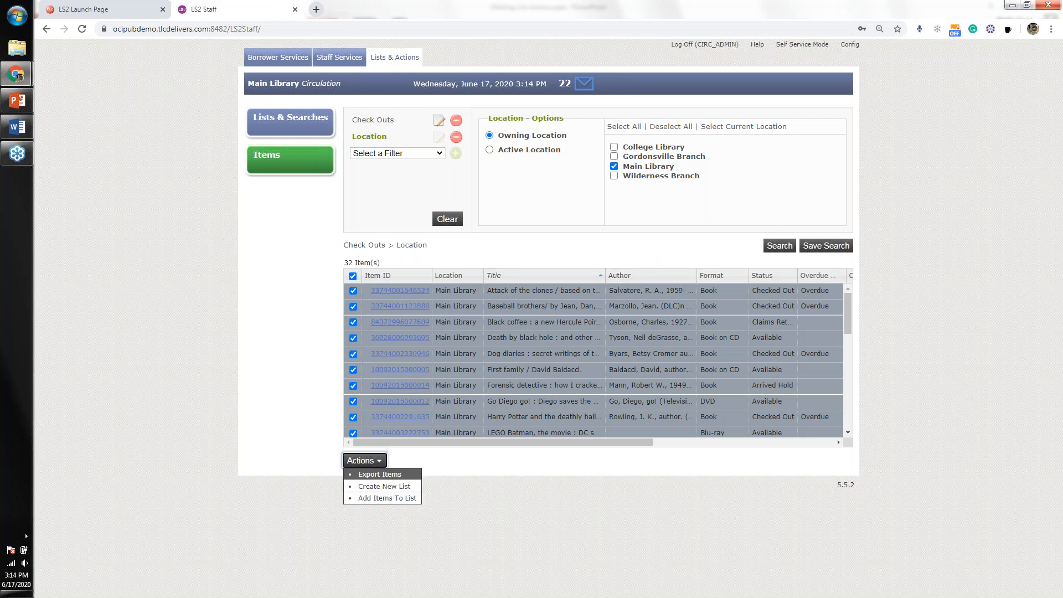
click(368, 474)
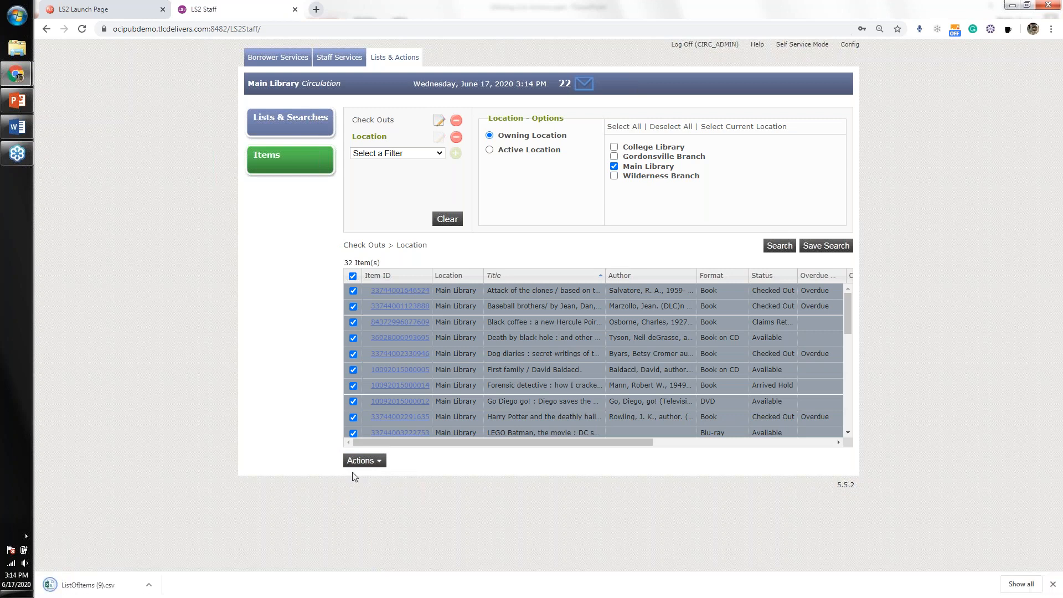
click(126, 588)
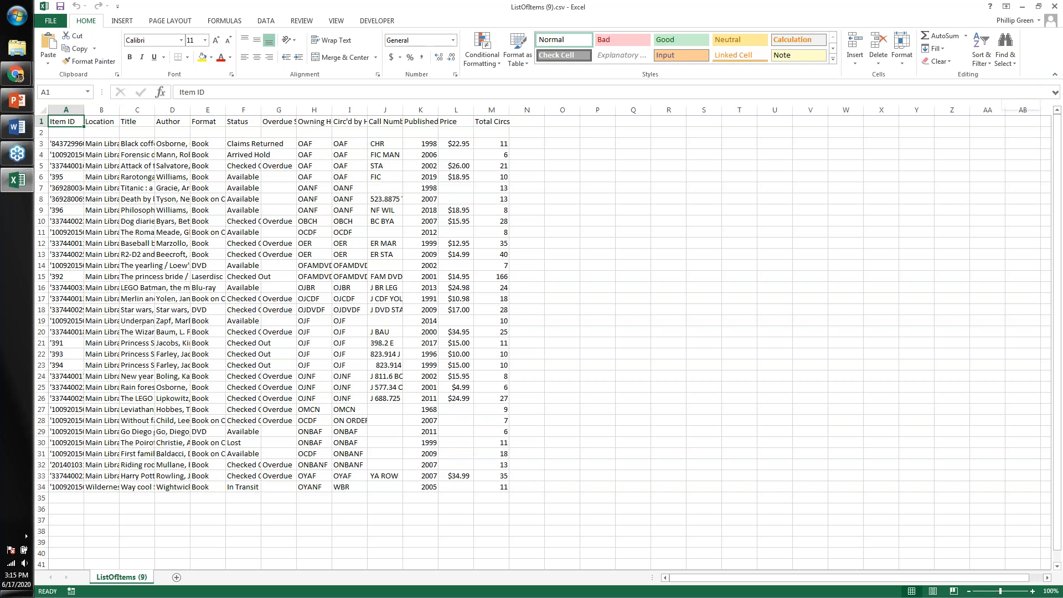
click(1055, 6)
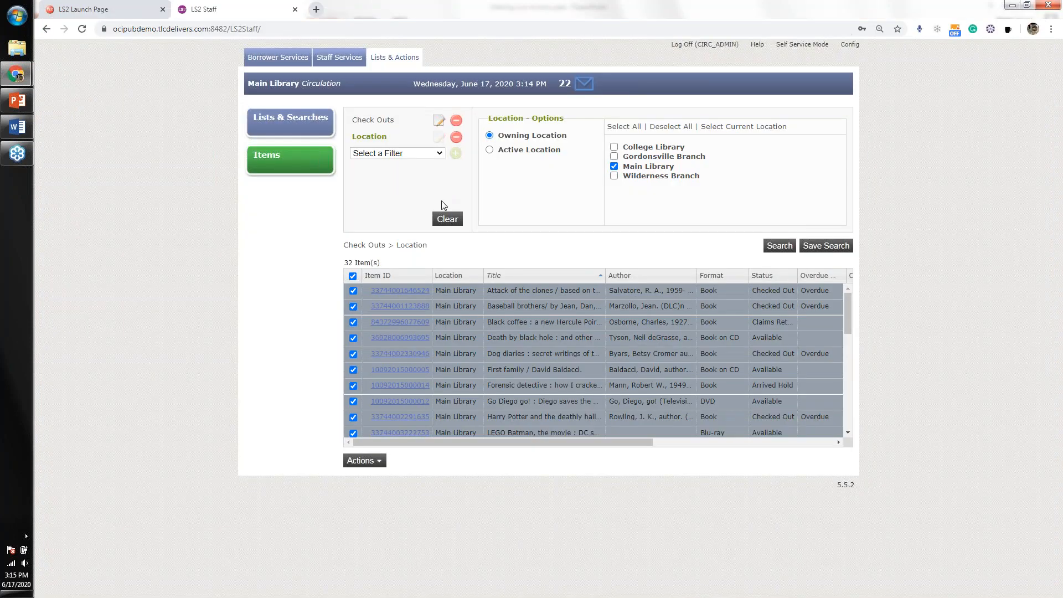
Change the Check Outs filter's total check outs condition to less than and rerun the search
click(440, 120)
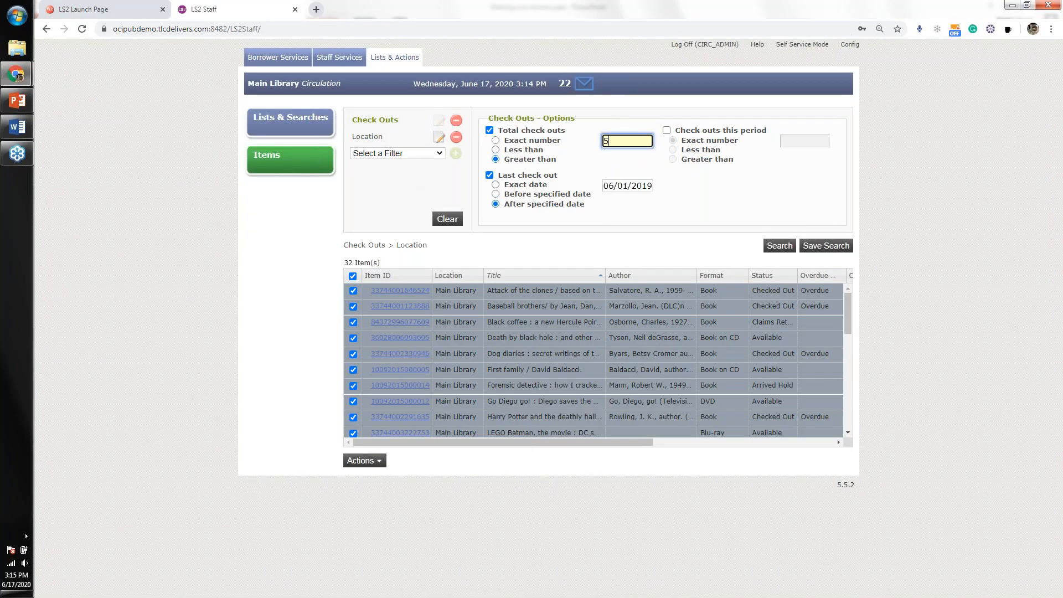
click(495, 149)
click(771, 244)
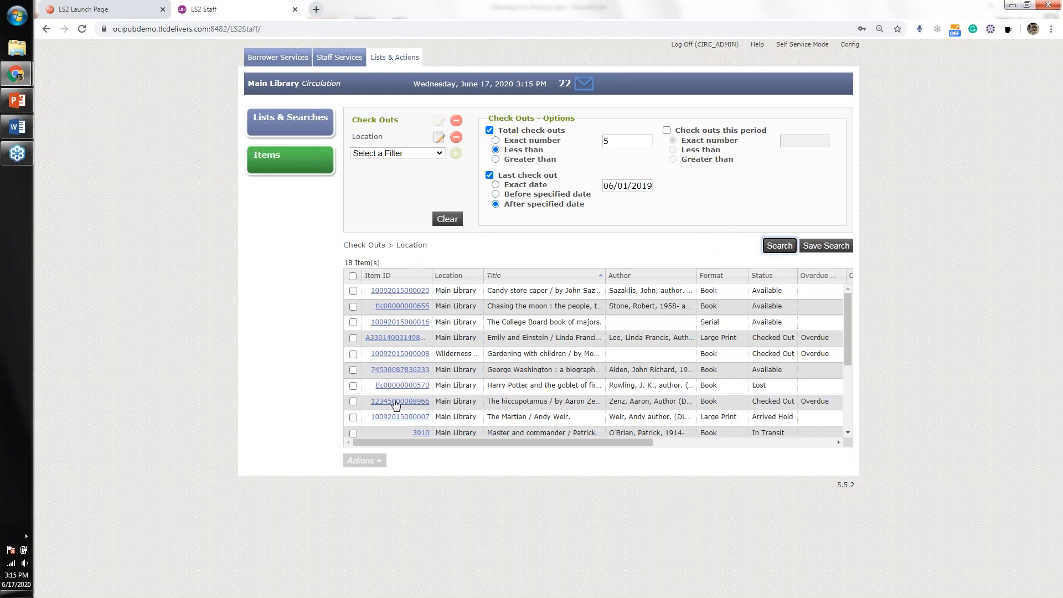
click(353, 275)
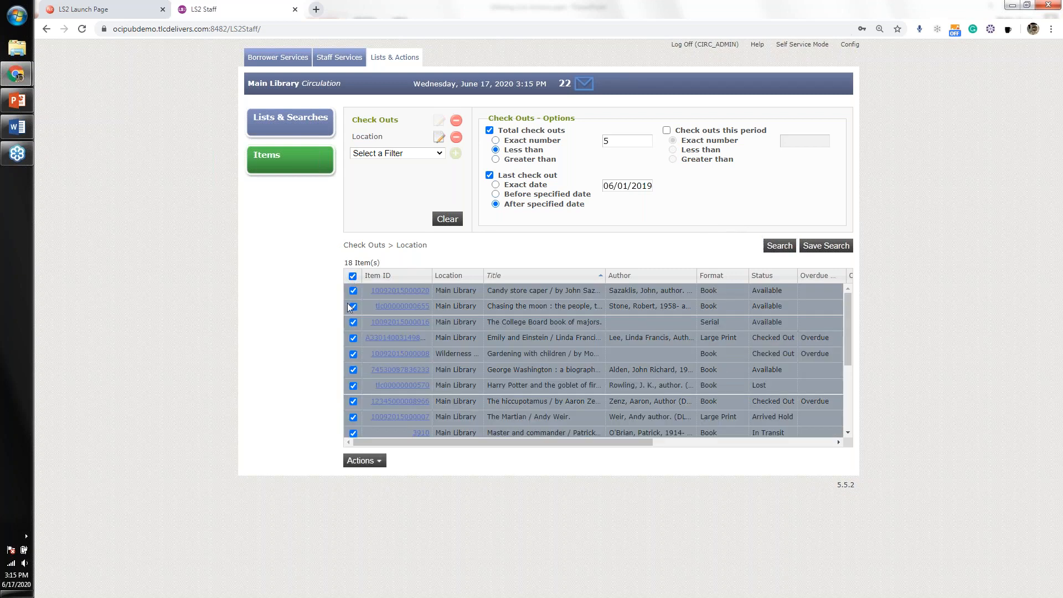
click(362, 462)
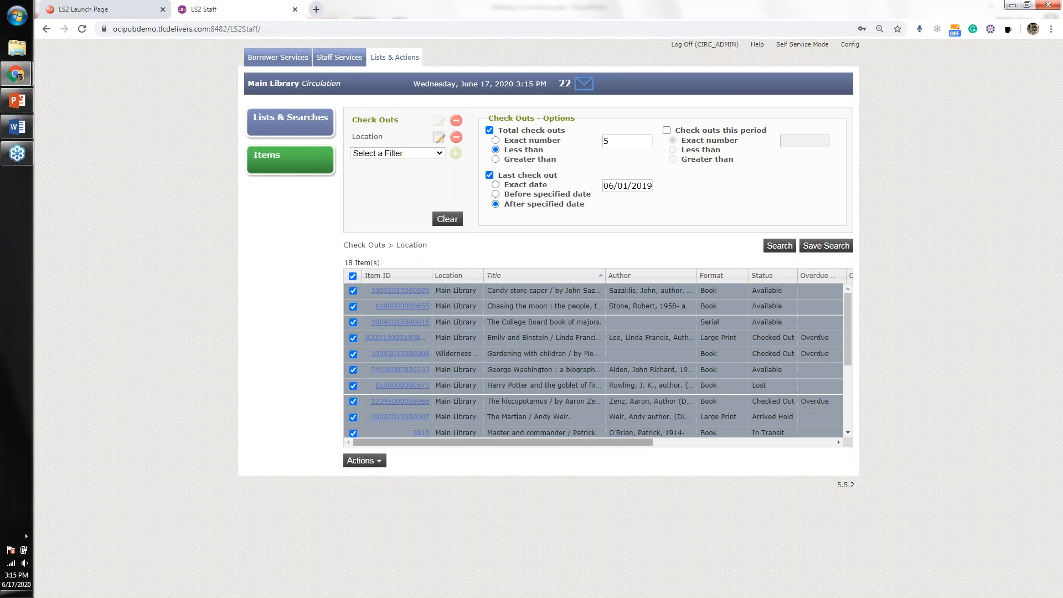
click(353, 275)
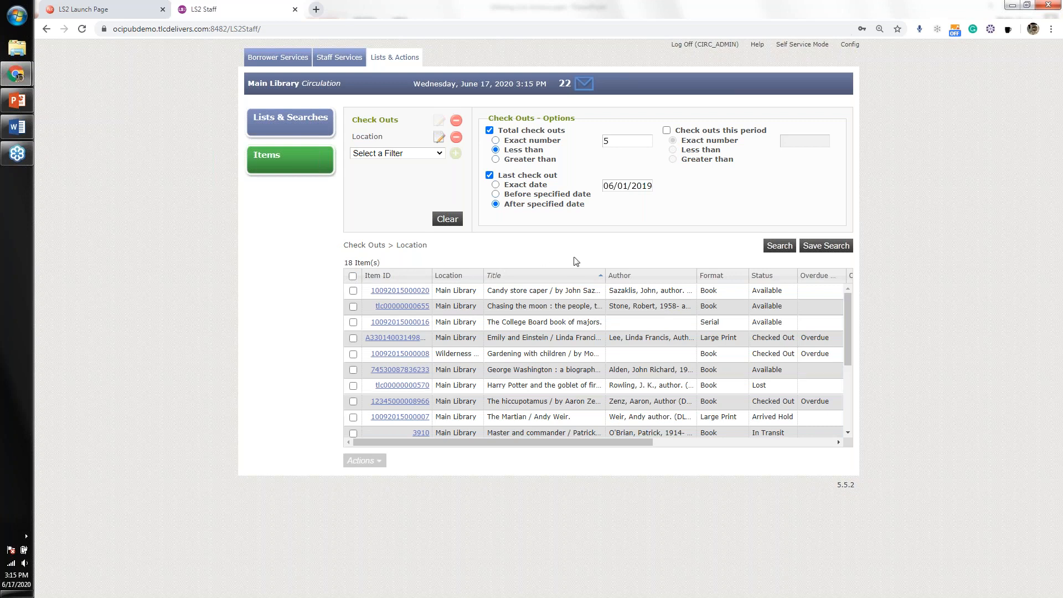
Start saving the search as "Low circs for FY '20" with the description "This is items with less than 5 circs from June '19-June' 20"
click(826, 245)
click(576, 179)
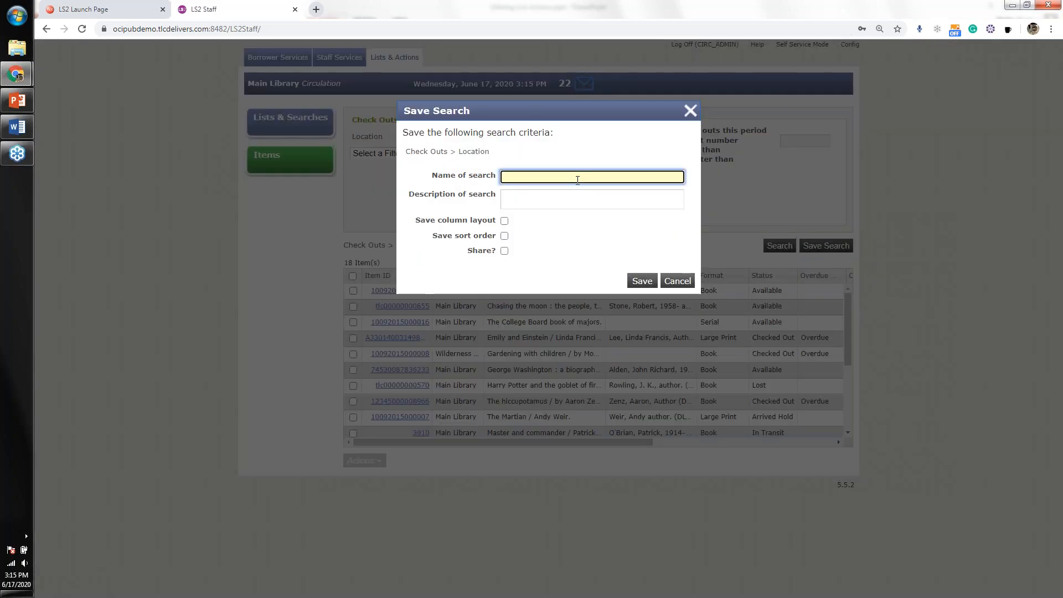
text(Low circs for )
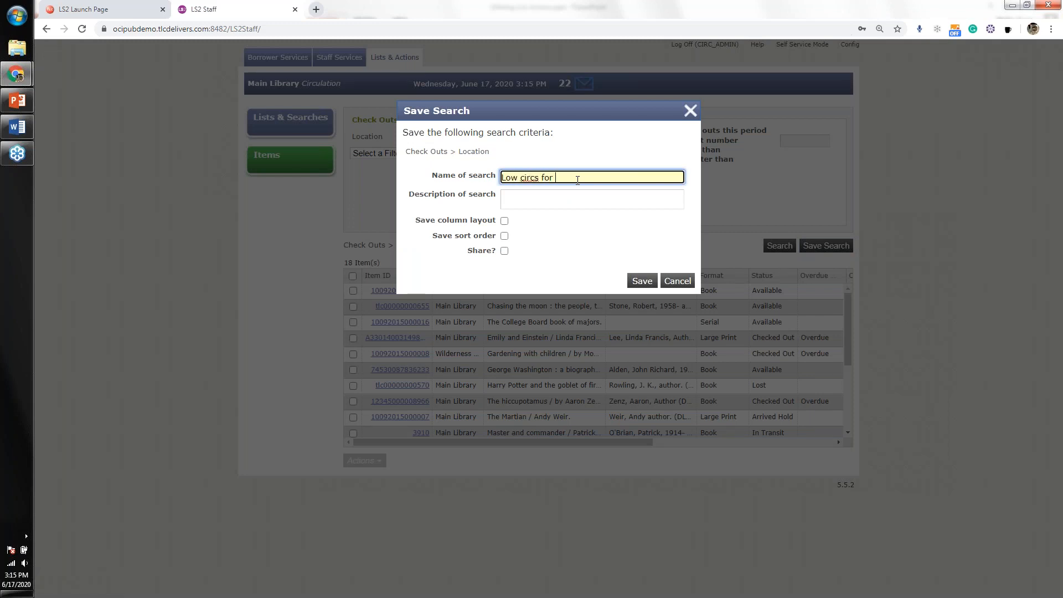
text(FY '20)
key(Tab)
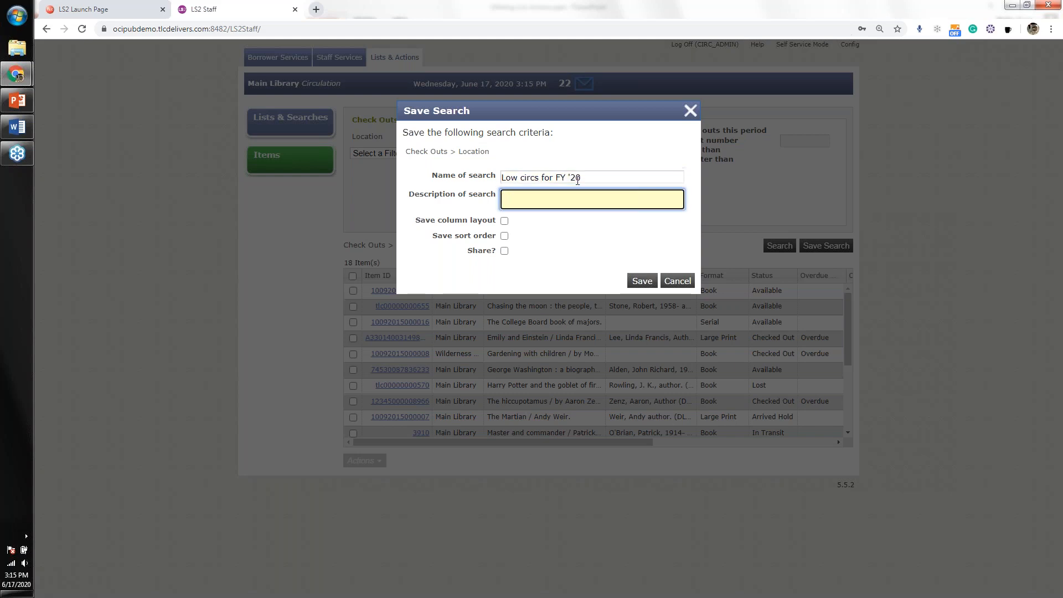
text(This is items with less than 5 circs)
key(BackSpace)
key(BackSpace)
text(s from June)
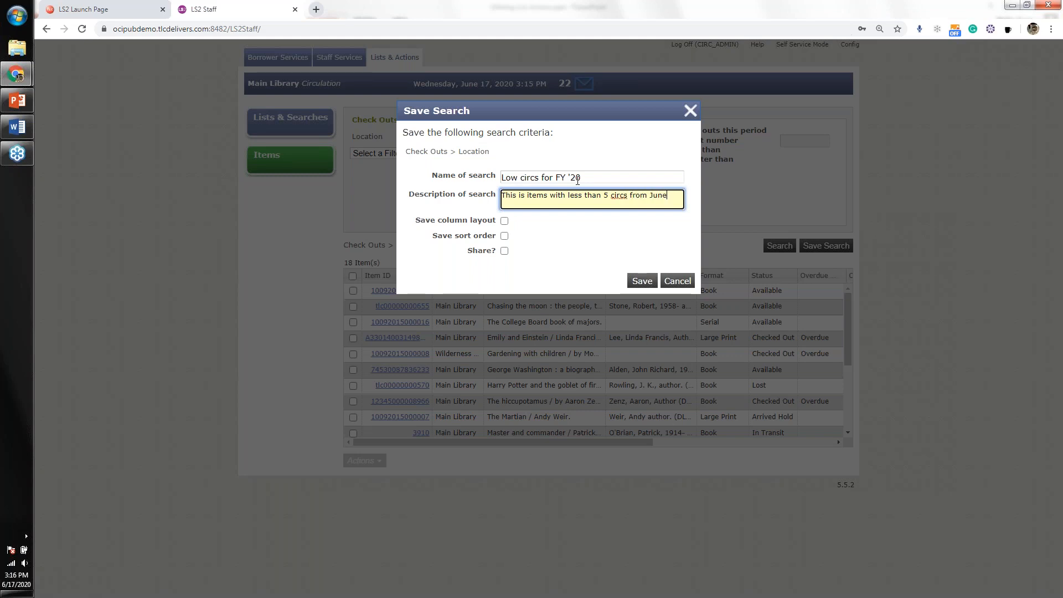
text( '19-Junbee' 20)
Include the column layout and sort order in the saved search, share it, and save it
click(504, 221)
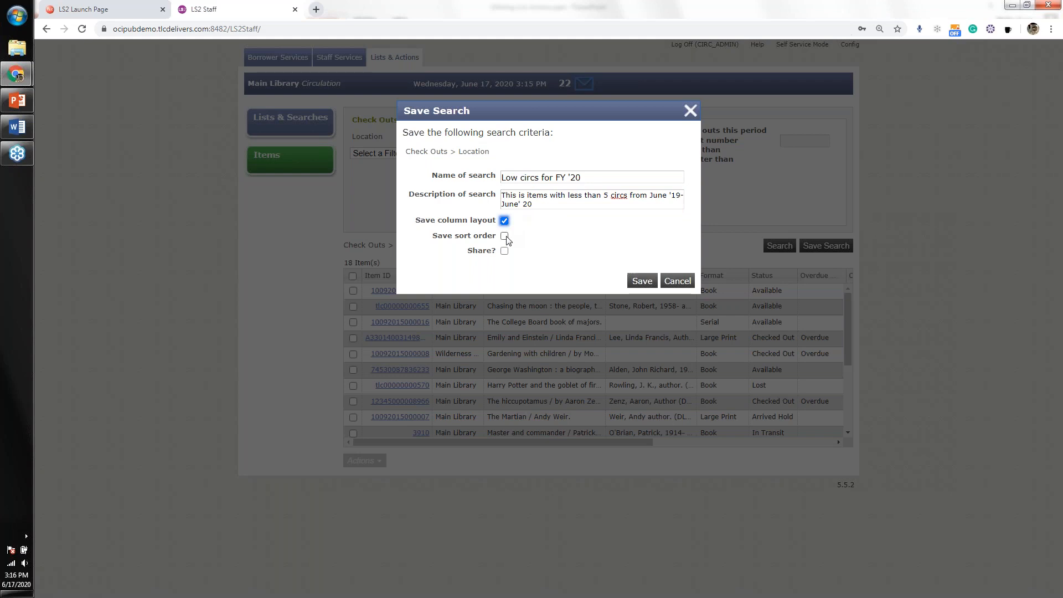
click(505, 236)
click(504, 252)
click(642, 282)
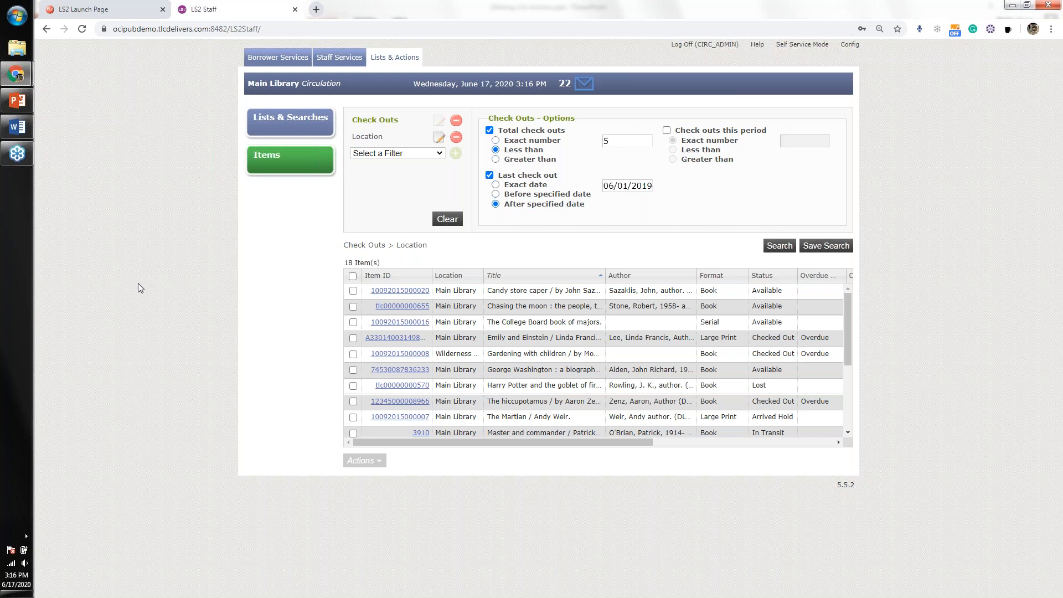
Replace the Location and Check Outs filters with a Collection filter for the owning collection REF (Reference)
click(457, 137)
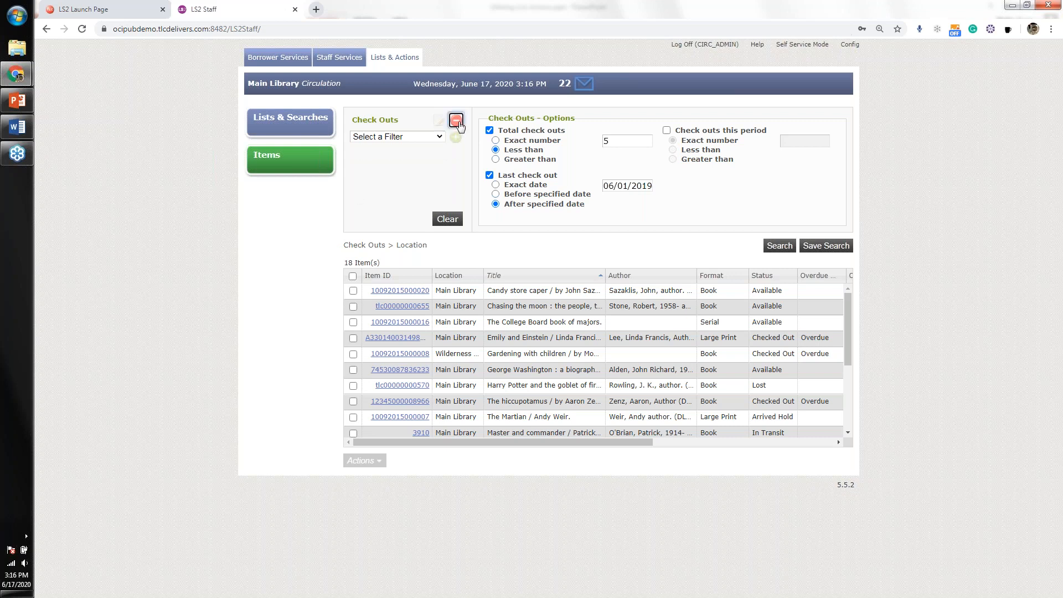
click(456, 121)
click(437, 121)
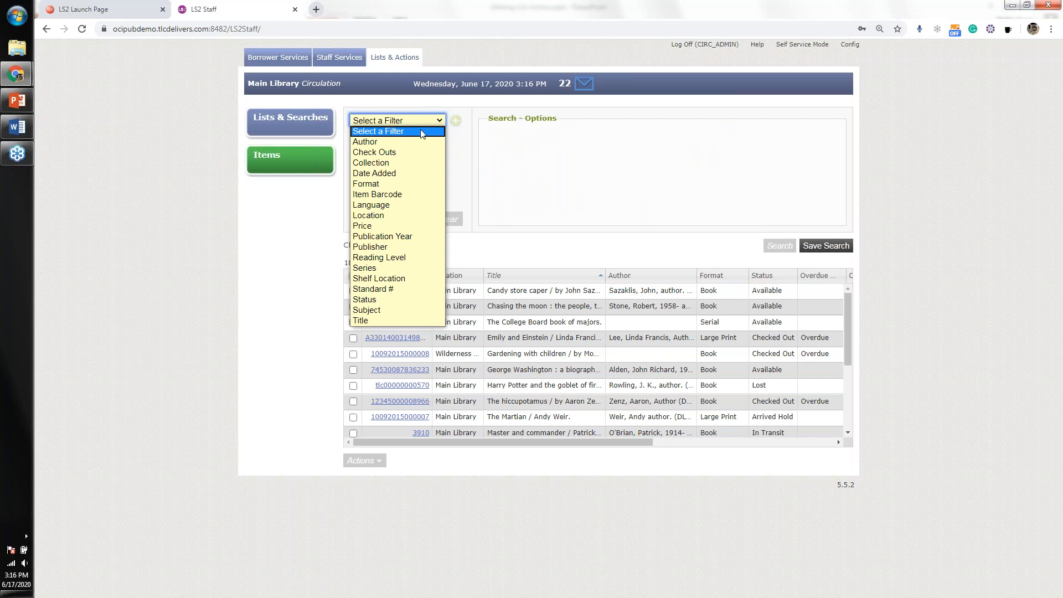
click(410, 165)
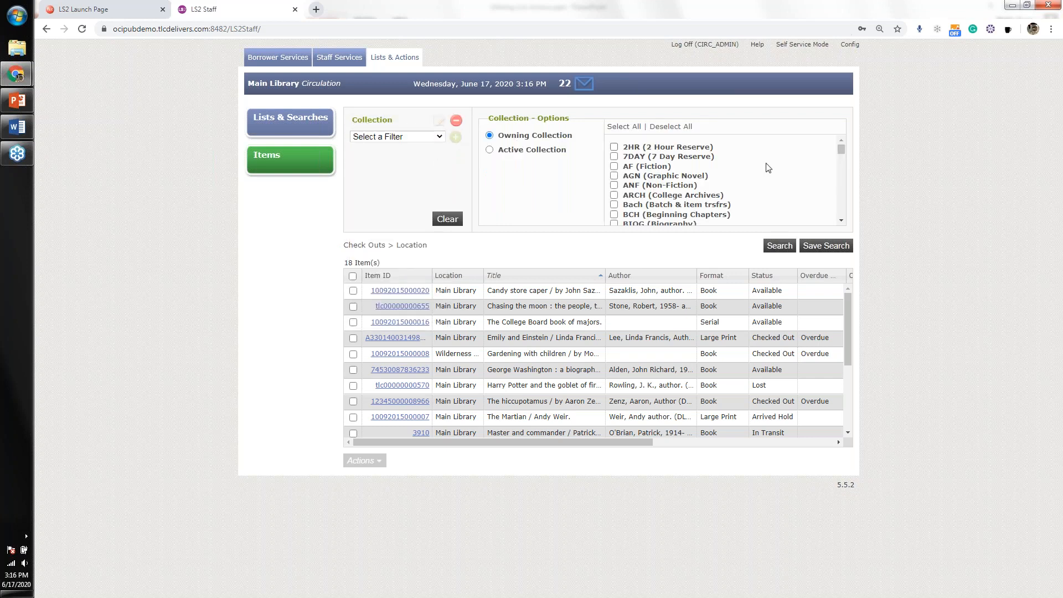
scroll(769, 193, down, 5)
scroll(761, 193, down, 6)
scroll(761, 192, down, 2)
click(614, 198)
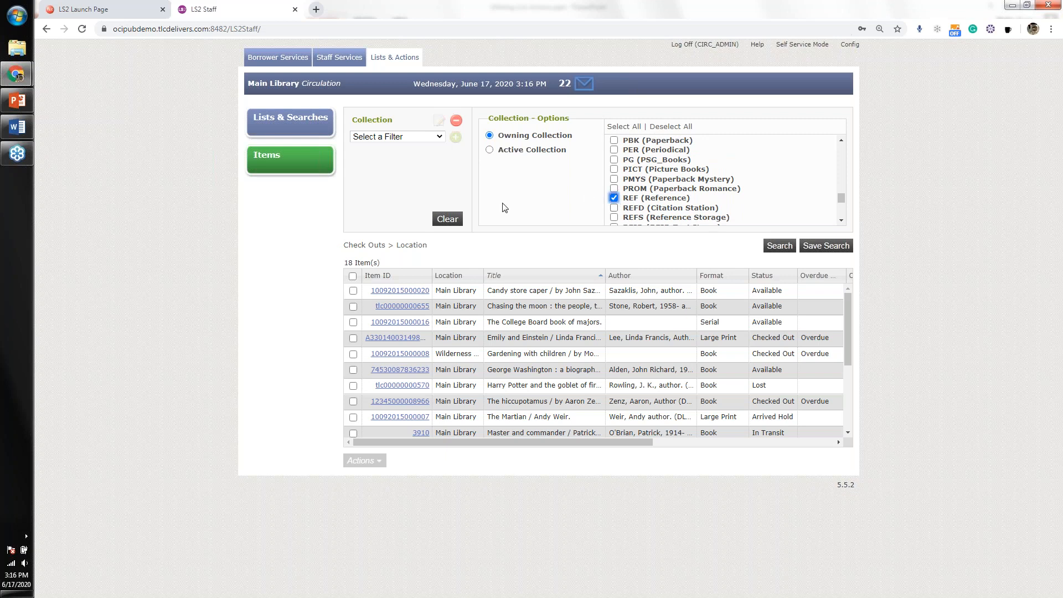
Add a Publication Year filter with a year range from 1900 to 1950 and run the search
click(436, 137)
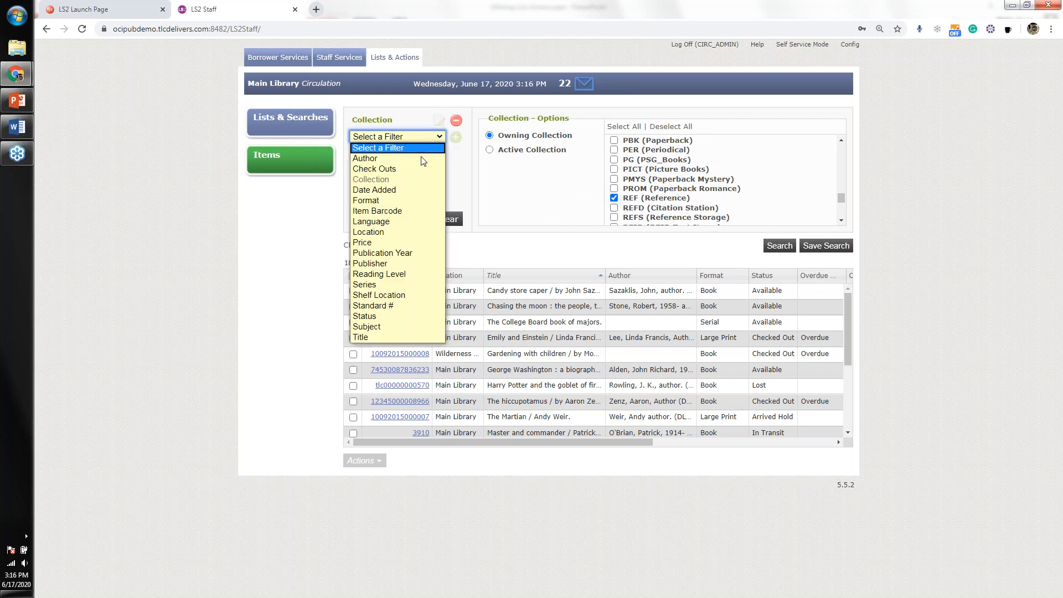
click(416, 253)
click(456, 137)
text(1900)
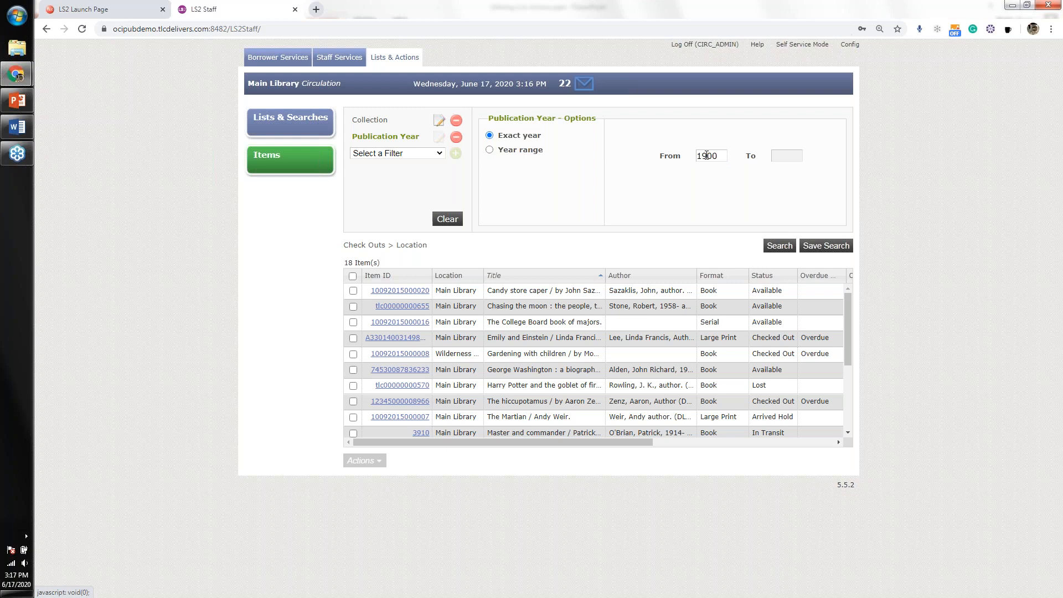
click(530, 149)
click(789, 157)
text(1980)
key(BackSpace)
key(BackSpace)
key(BackSpace)
text(950)
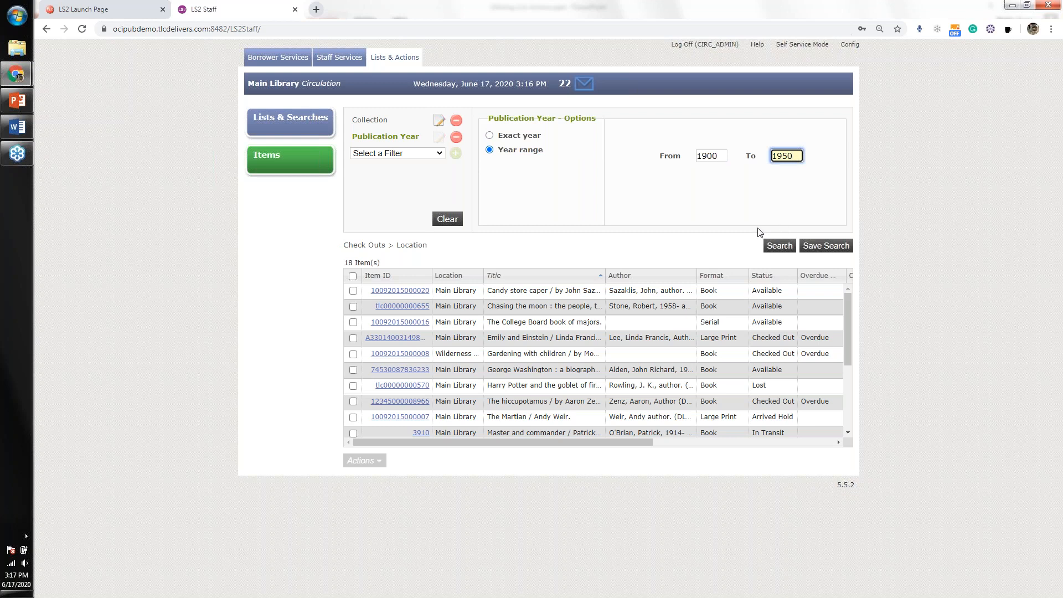
click(780, 245)
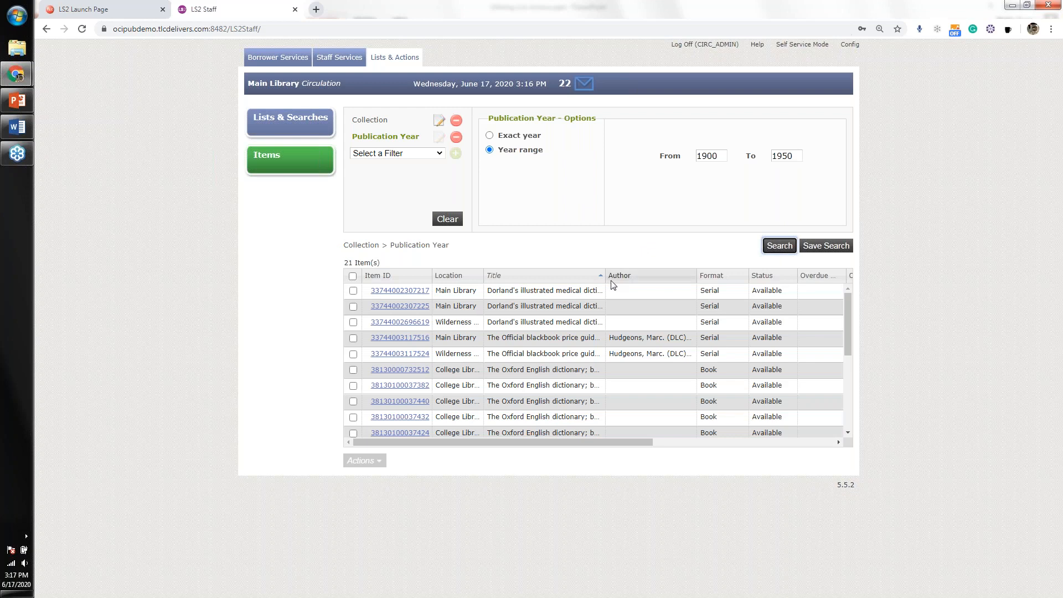
Widen the Location and Title columns in the results table
drag(606, 275, 674, 275)
click(686, 276)
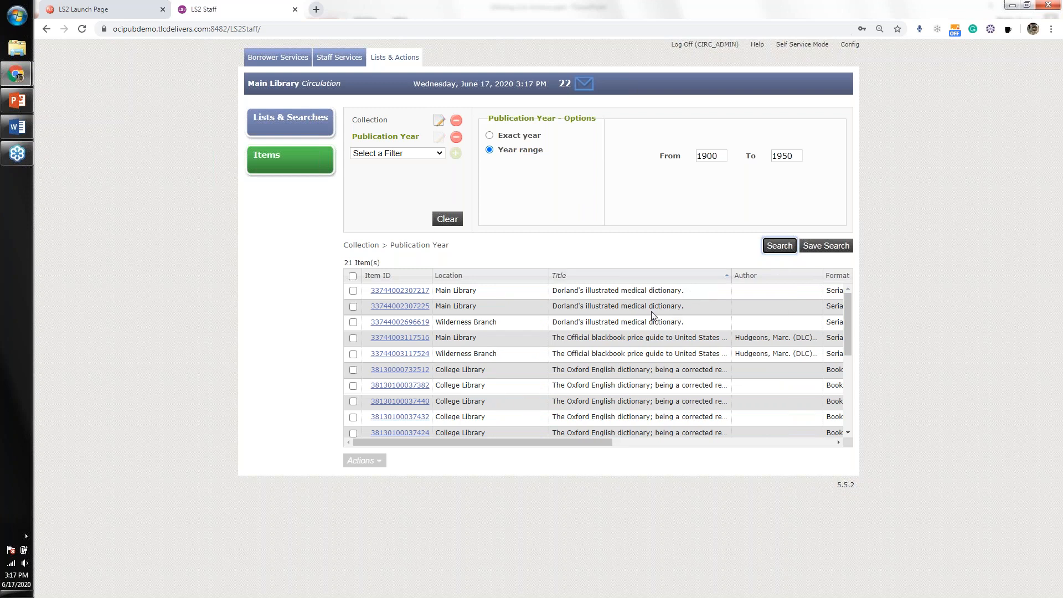
Look through the results, view the details of the Main Library copy of The Official blackbook price guide, and return to the item search
scroll(649, 338, down, 2)
scroll(645, 366, down, 3)
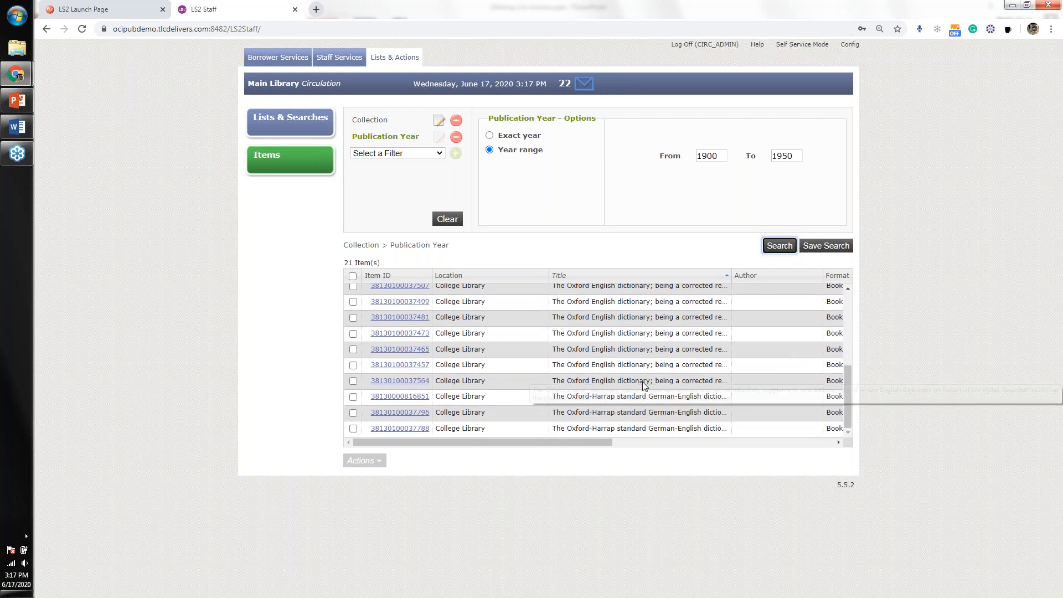
scroll(643, 398, up, 3)
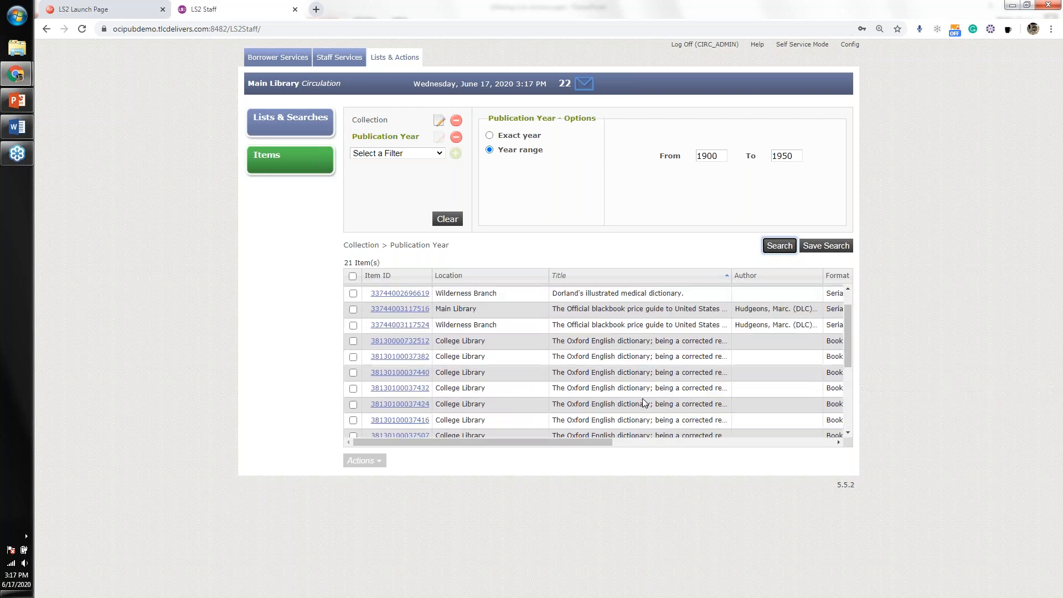
scroll(643, 401, up, 1)
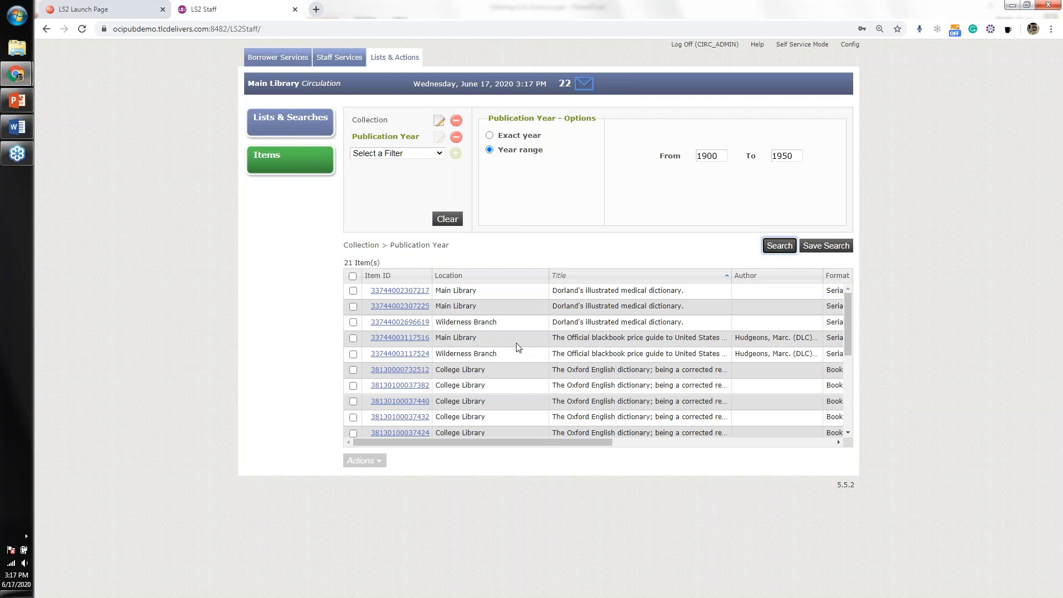
click(397, 338)
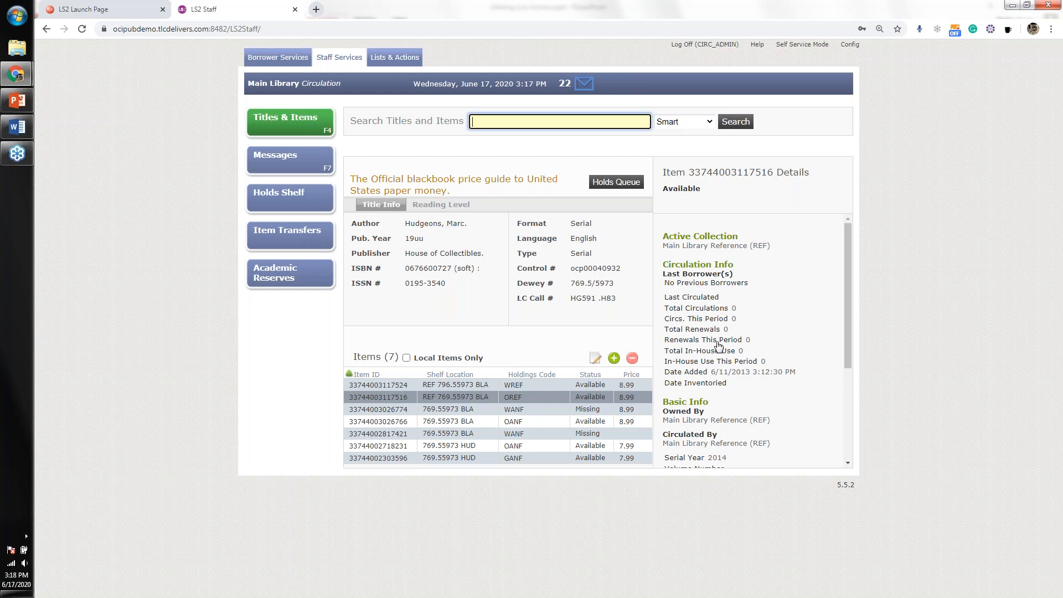
click(404, 63)
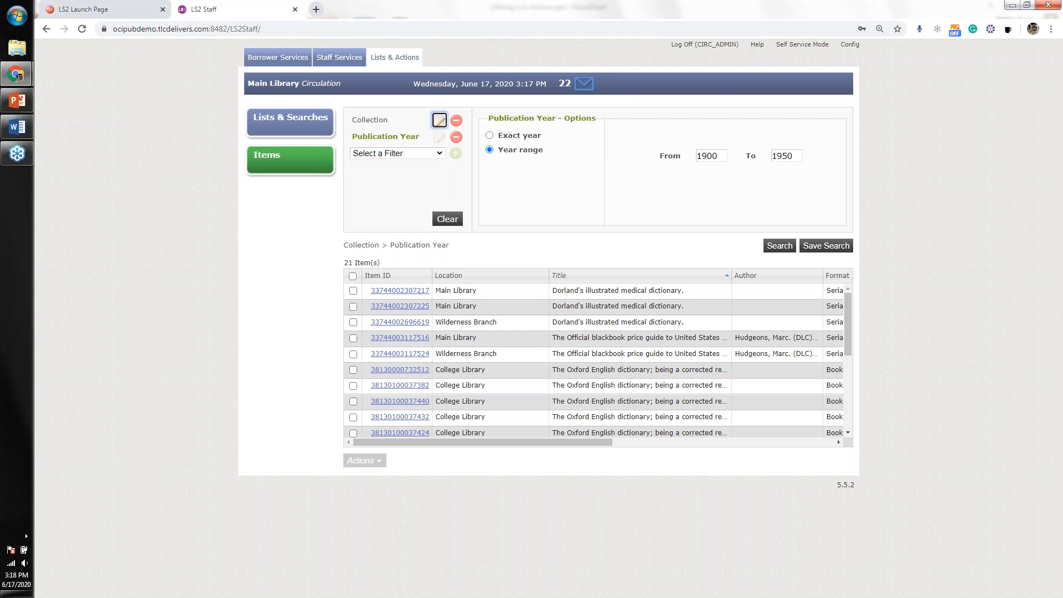
Replace the current filters with a Status filter for Claims Not Checked Out, Claims Returned, Lost: Staff Action, Lost: Automated Long Overdue, Lost, and Missing
click(457, 137)
click(457, 121)
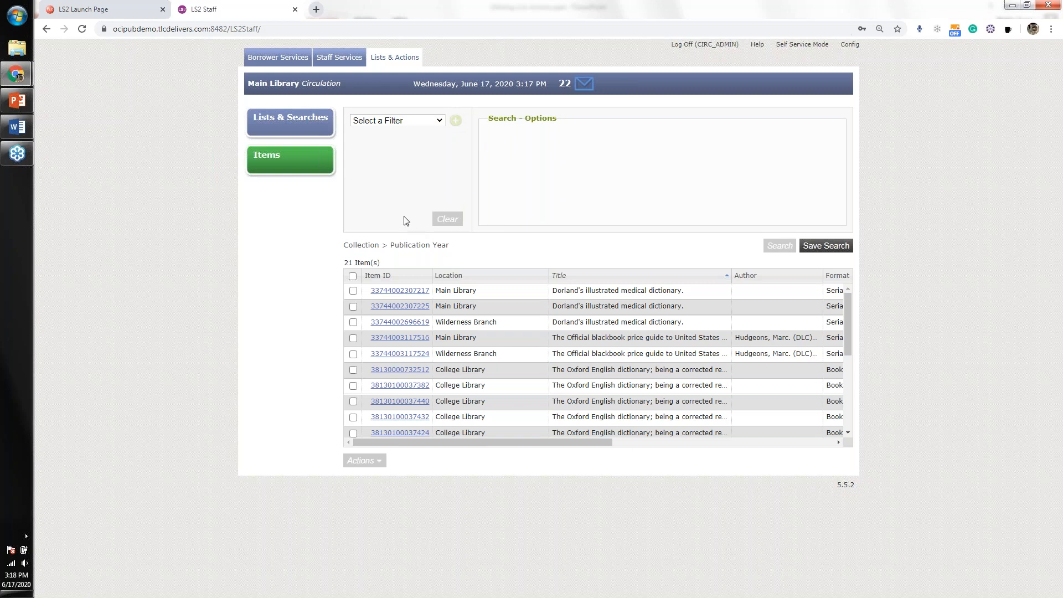
click(422, 128)
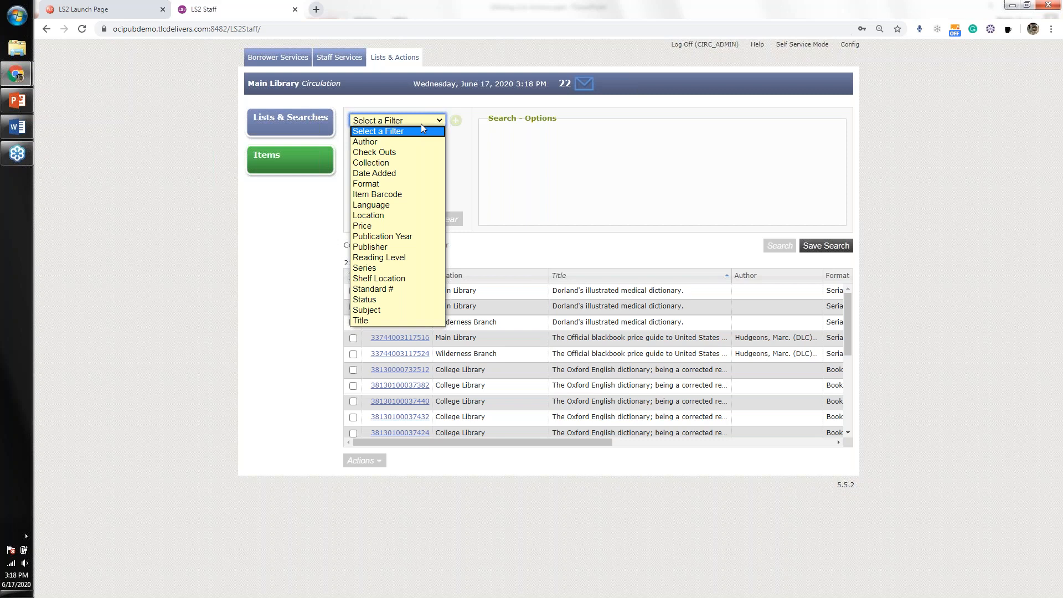
click(394, 300)
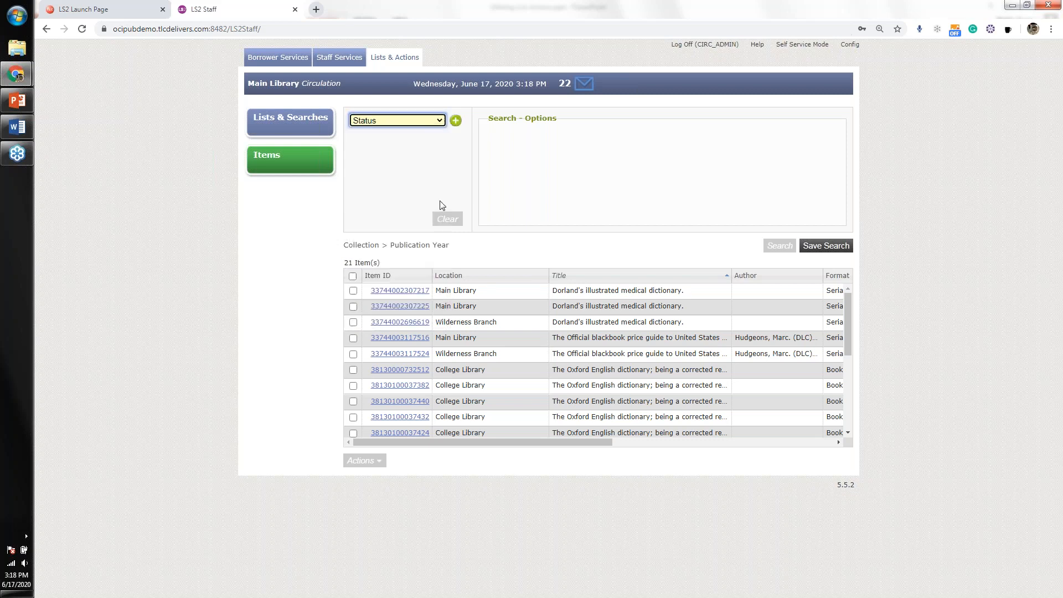
click(455, 121)
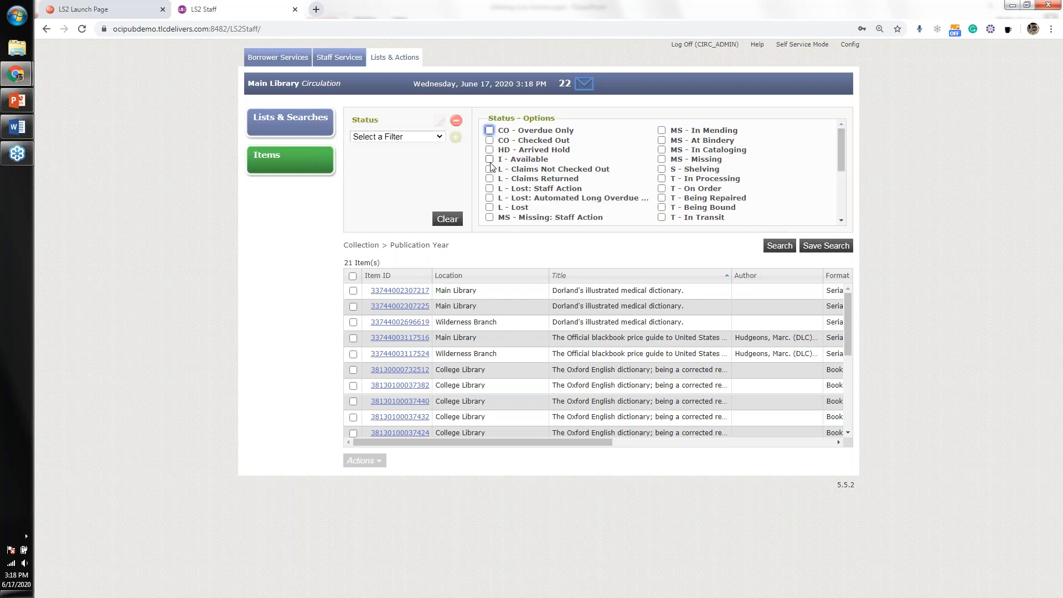
click(490, 168)
click(489, 179)
click(489, 188)
click(490, 198)
click(490, 207)
click(662, 159)
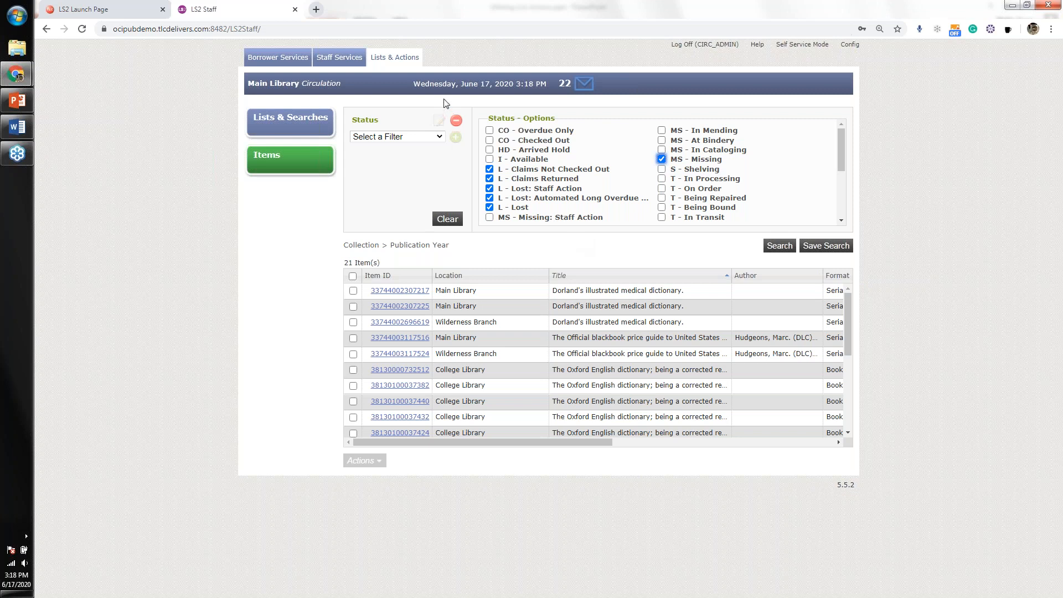
Add a Location filter for items owned by the Main Library and run the search
click(443, 137)
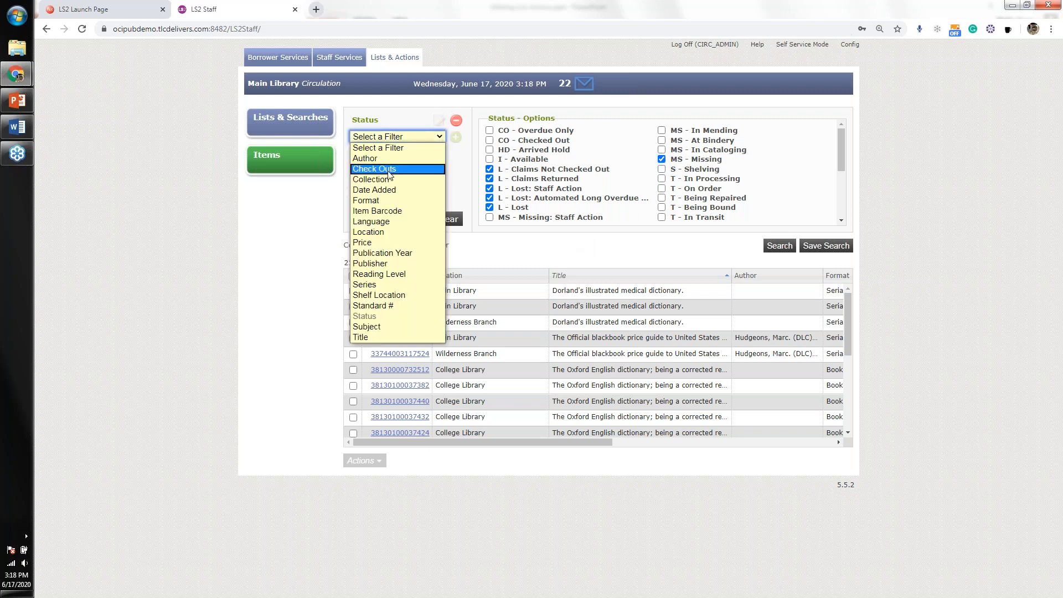
click(387, 232)
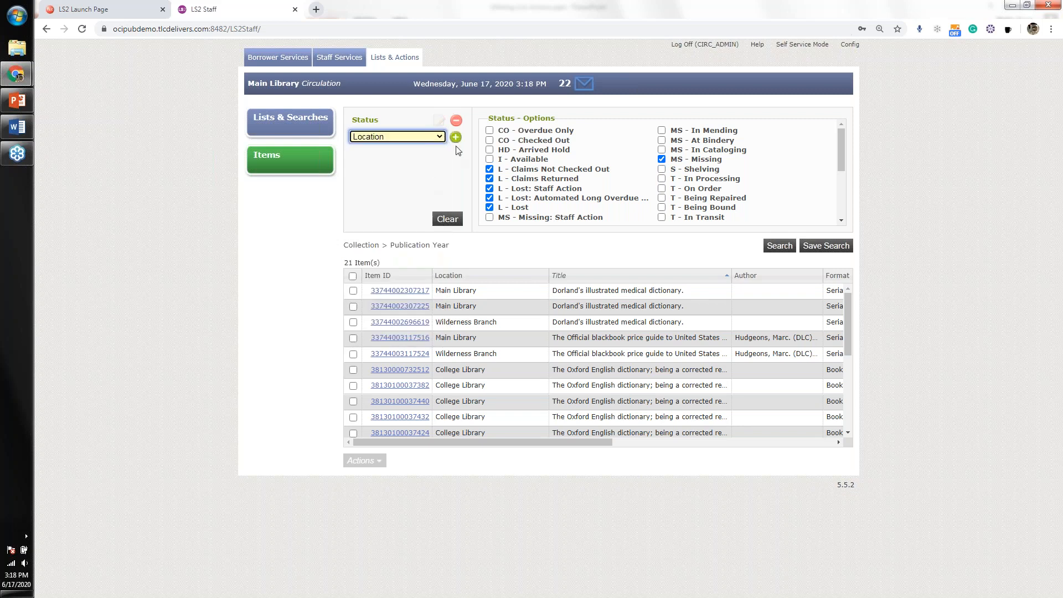
click(455, 136)
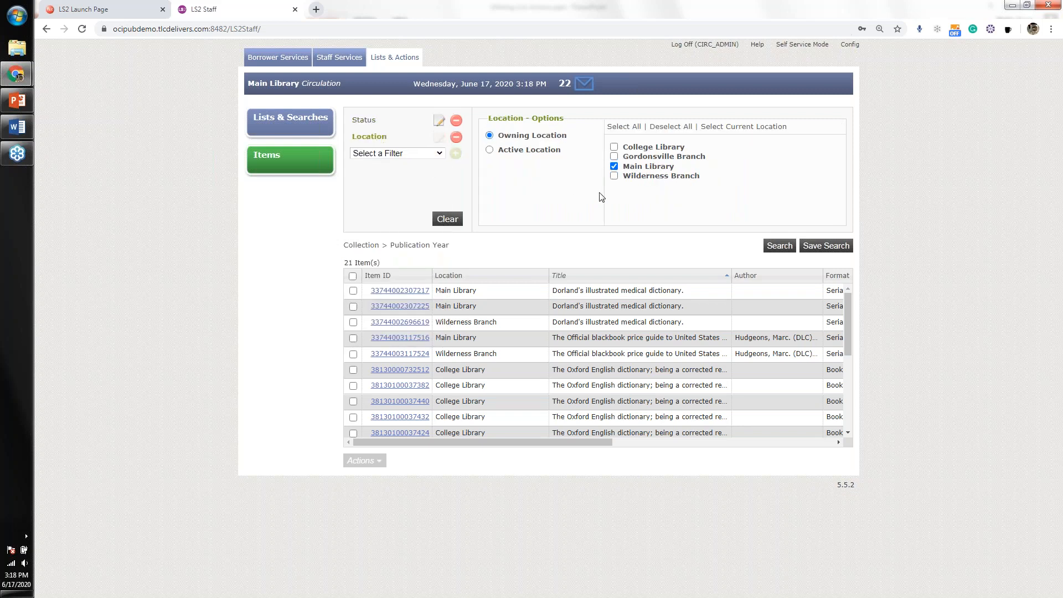
click(781, 247)
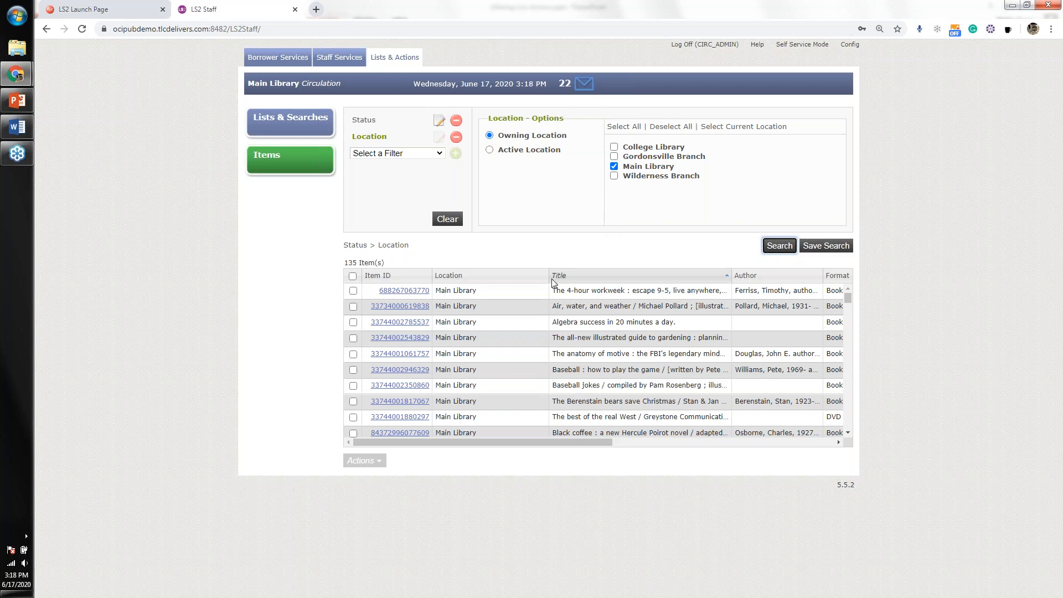
Narrow the Location and Title columns and move the Shelf Location column between Title and Author
drag(550, 275, 492, 276)
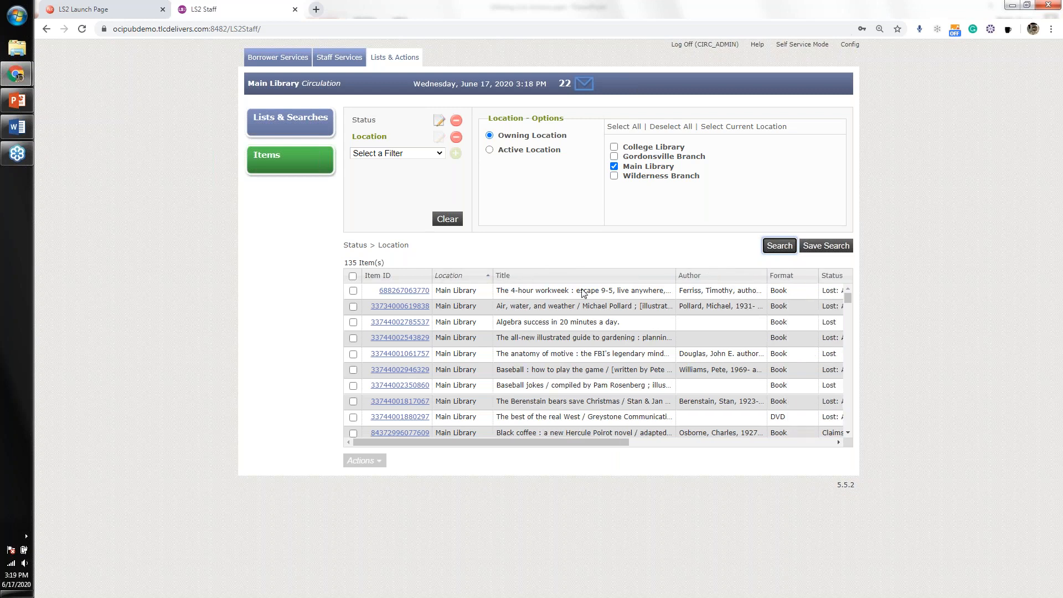
drag(675, 275, 616, 275)
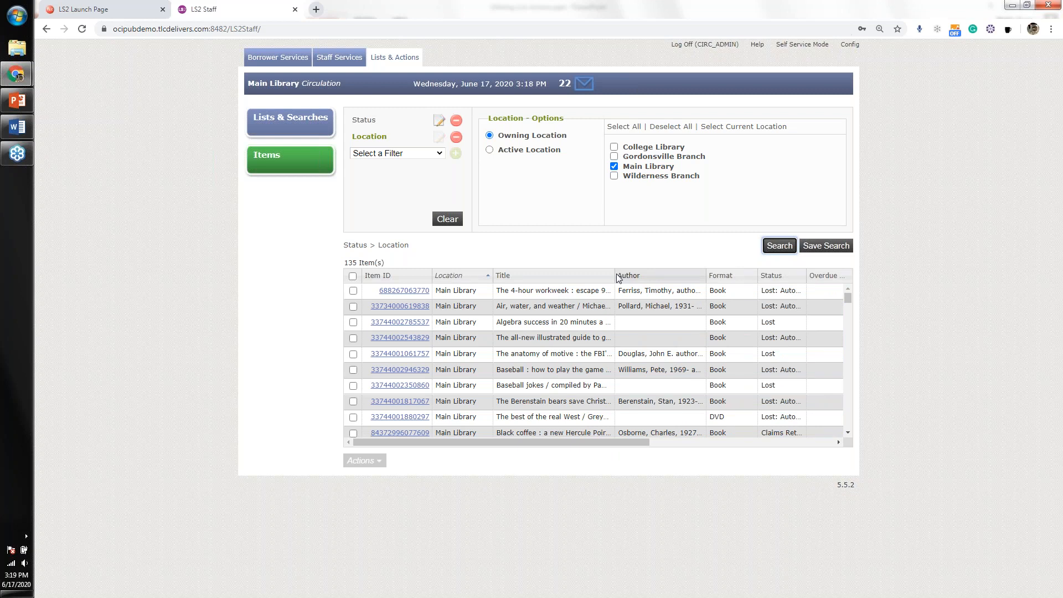
drag(646, 444, 724, 430)
drag(837, 277, 504, 280)
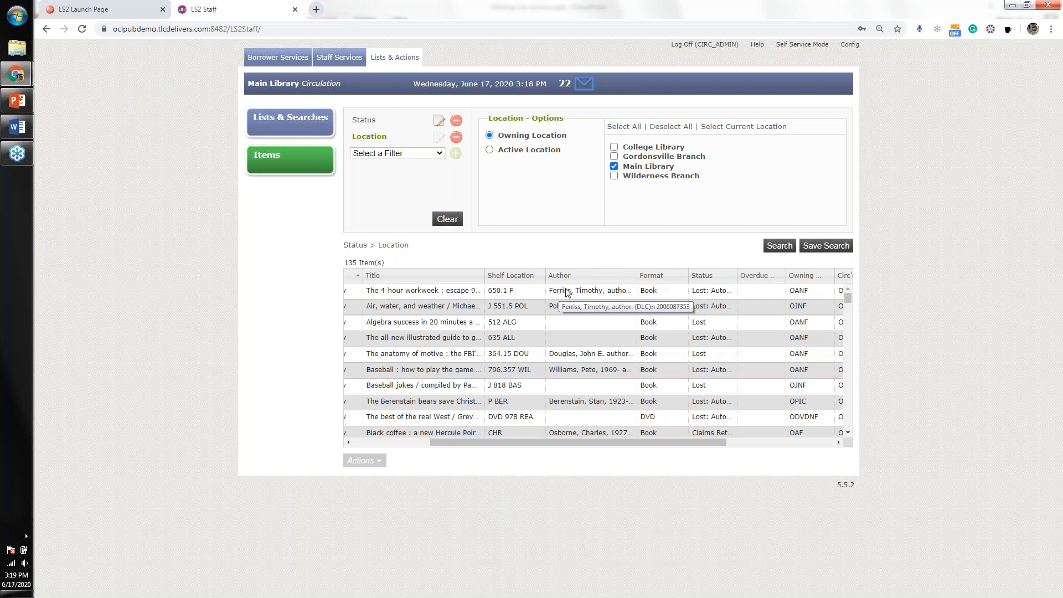
Sort the results by status and select all of the found items
click(707, 276)
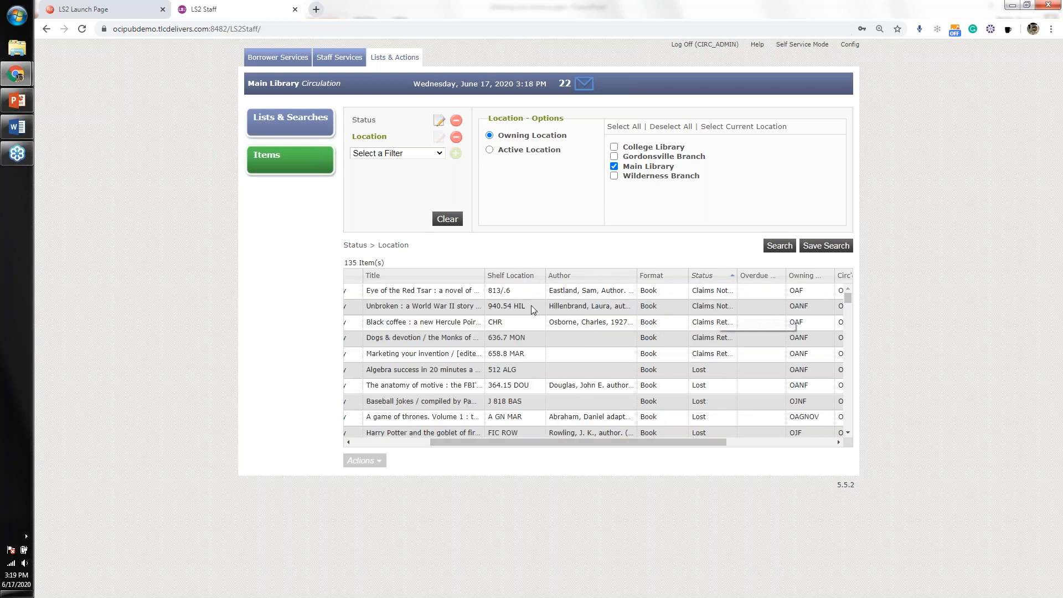
drag(520, 445, 431, 434)
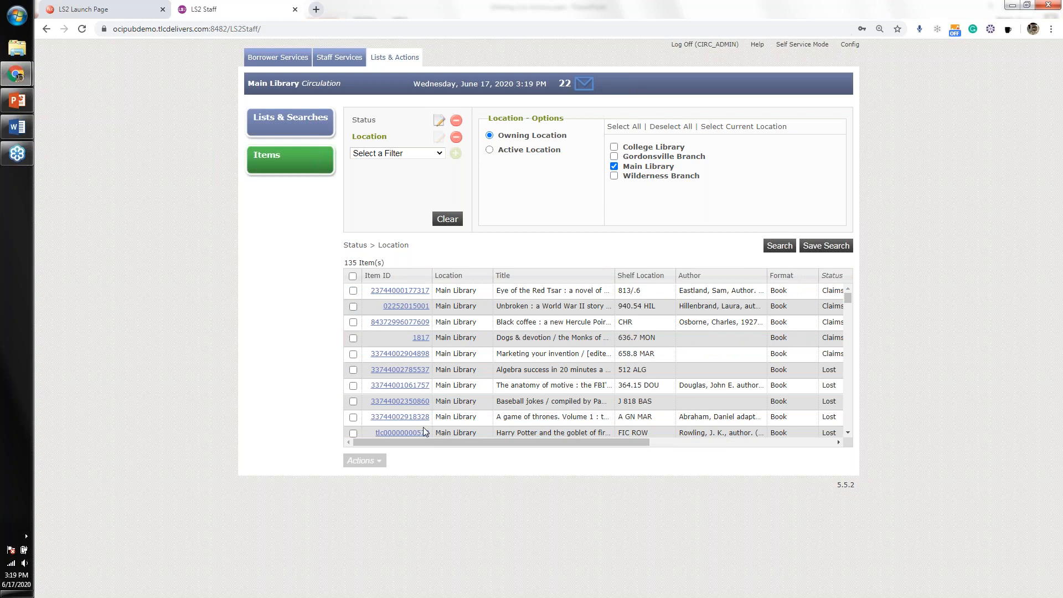
click(353, 277)
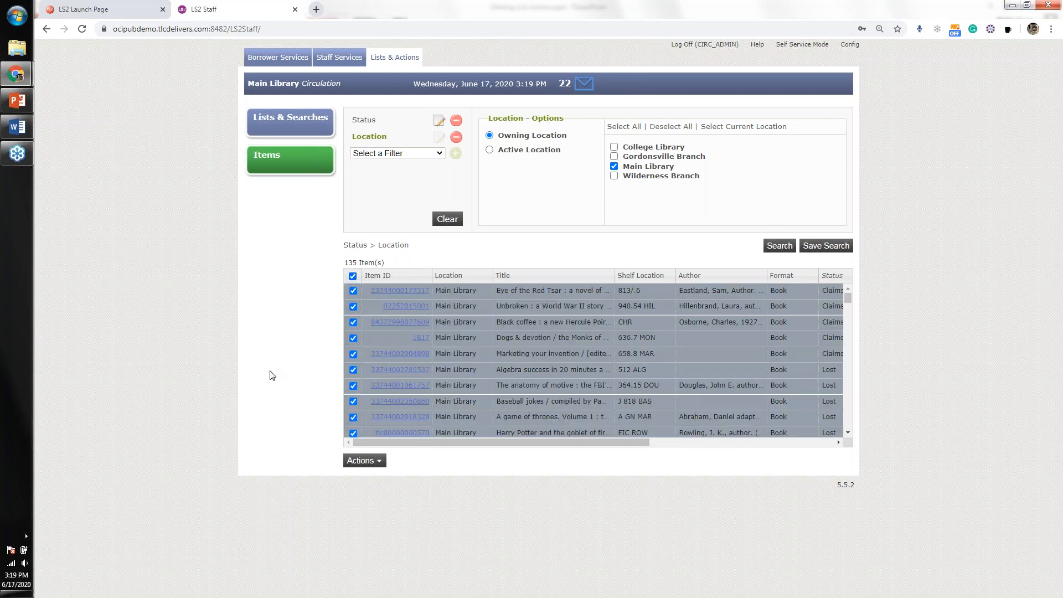
Start a new list from the selected items, named "Lost or Missing items as of June 17th" with the description "Please see desc"
click(360, 463)
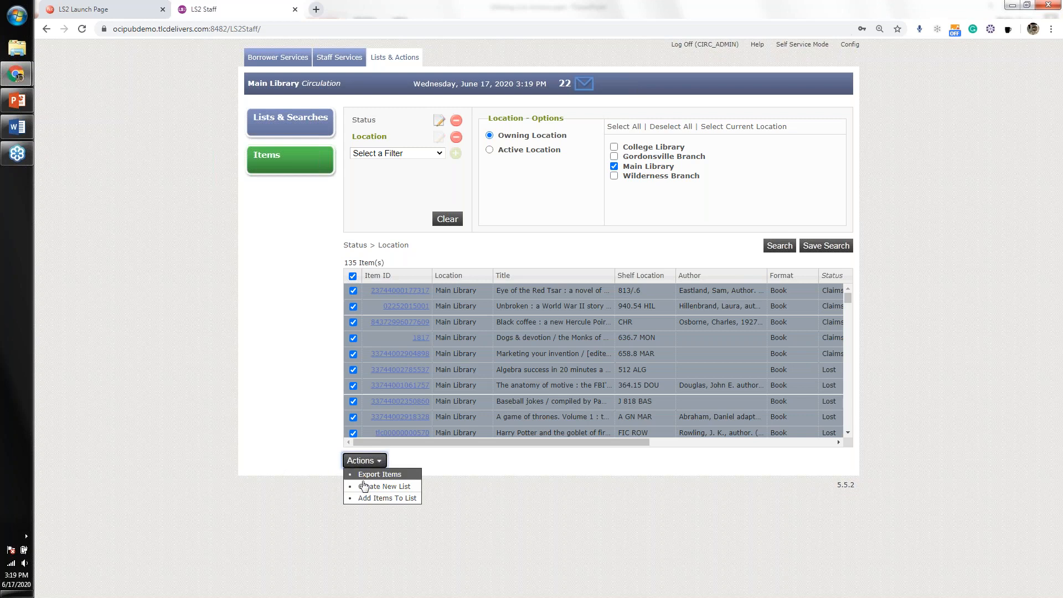
click(364, 486)
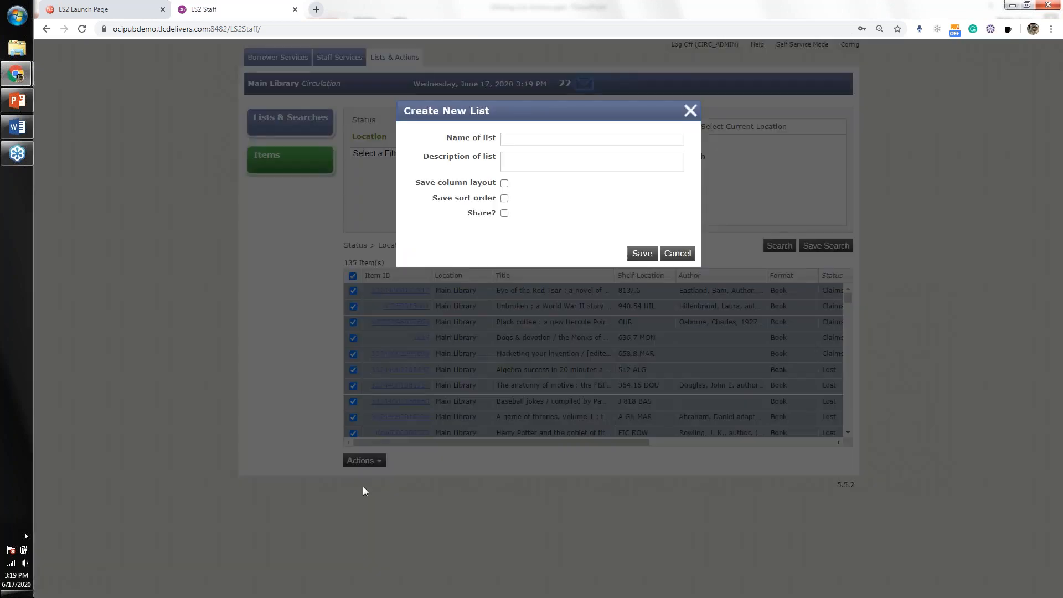
click(539, 141)
text(Lost or Missing items a)
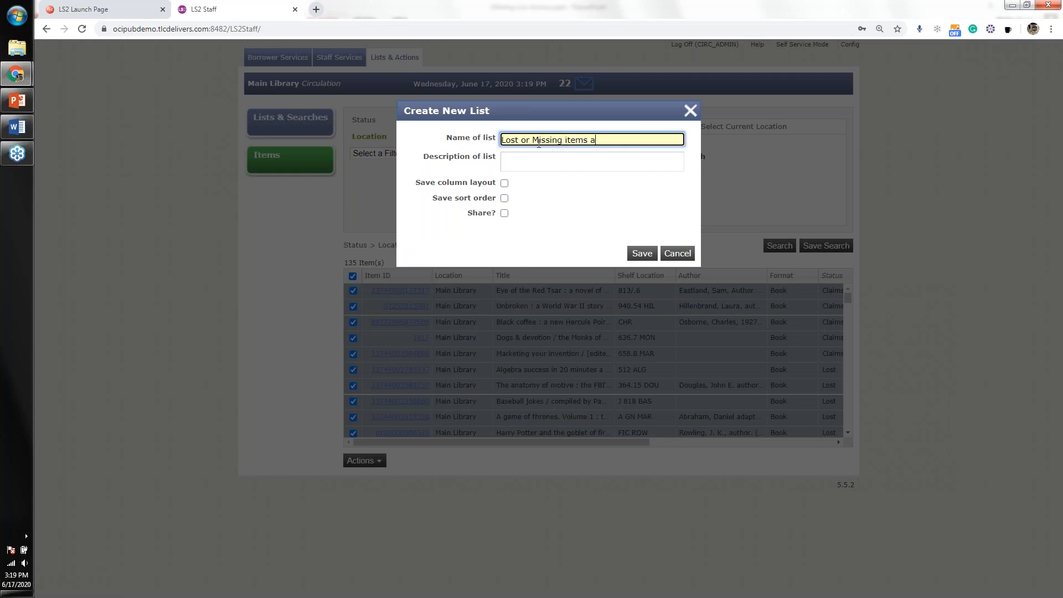
text(s of June 17th)
click(571, 159)
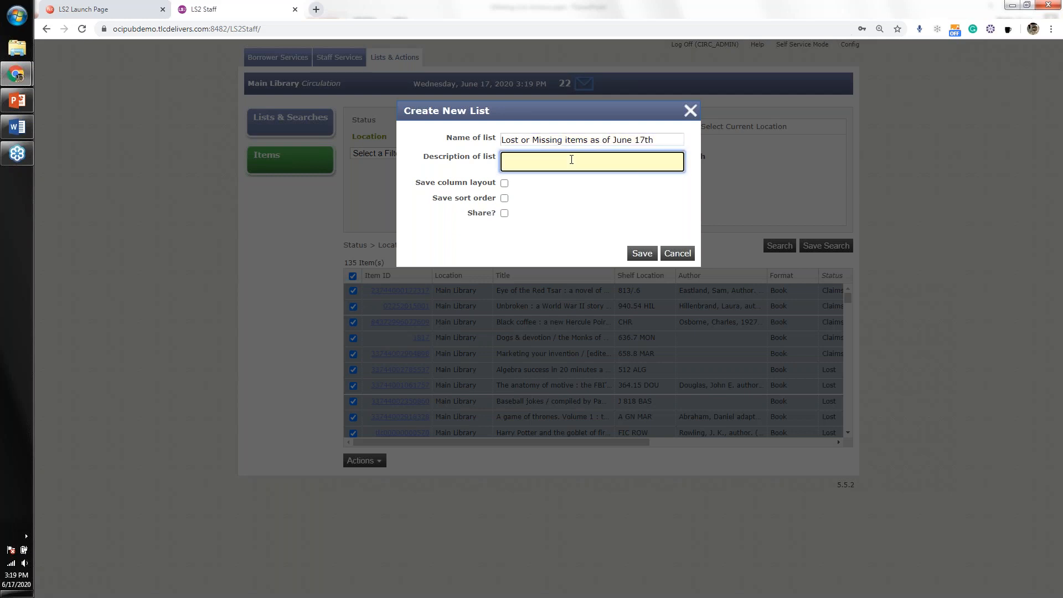
text(Please see desc)
Include the column layout and sort order in the new list, share it, and save it
click(504, 182)
right_click(506, 187)
click(504, 199)
click(504, 213)
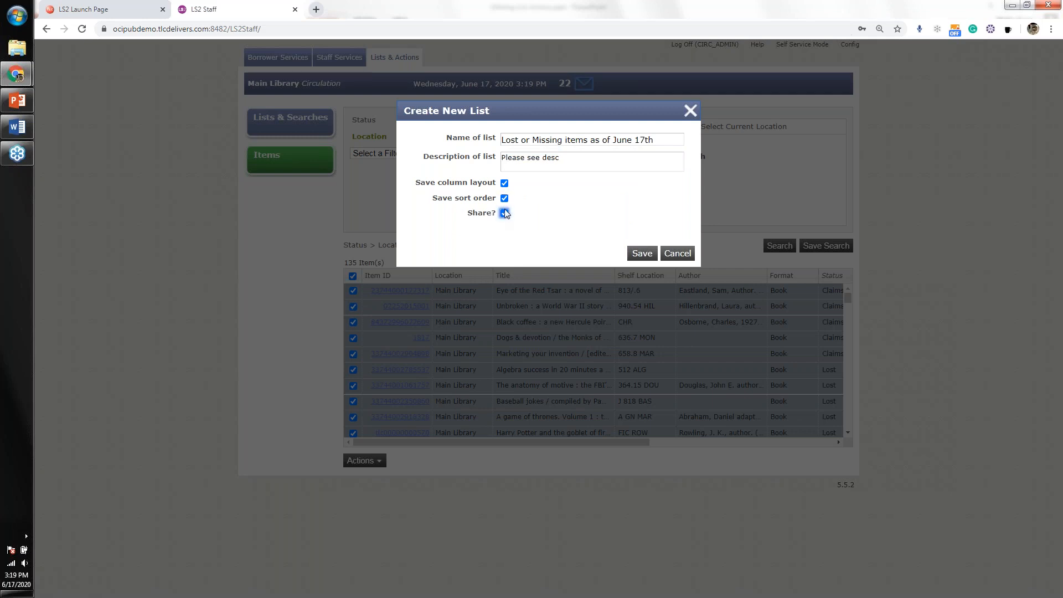
click(640, 254)
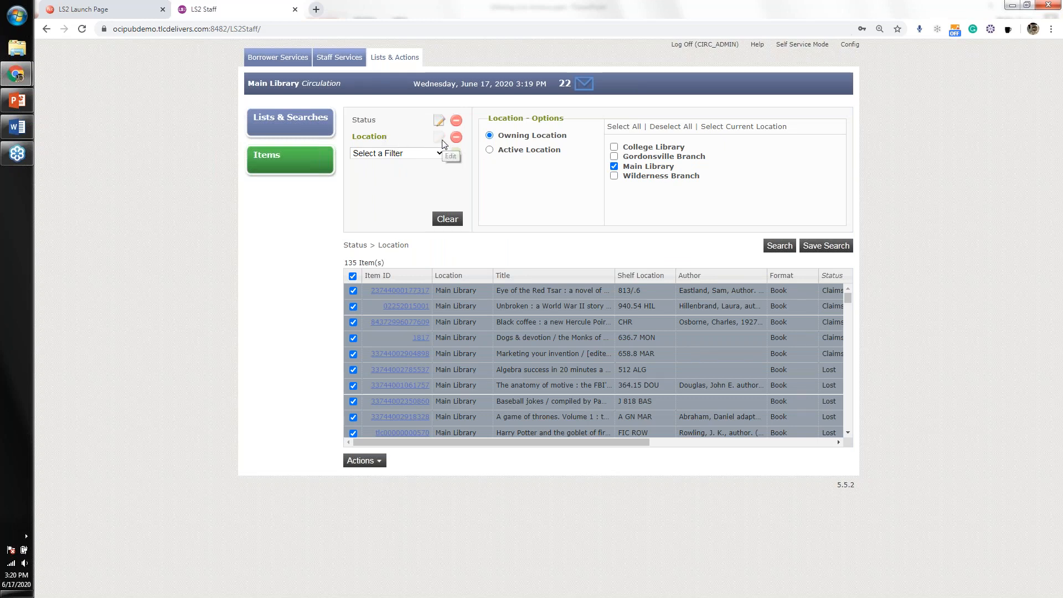
Change the owning location filter from Main Library to Gordonsville Branch and rerun the search
click(614, 157)
click(614, 166)
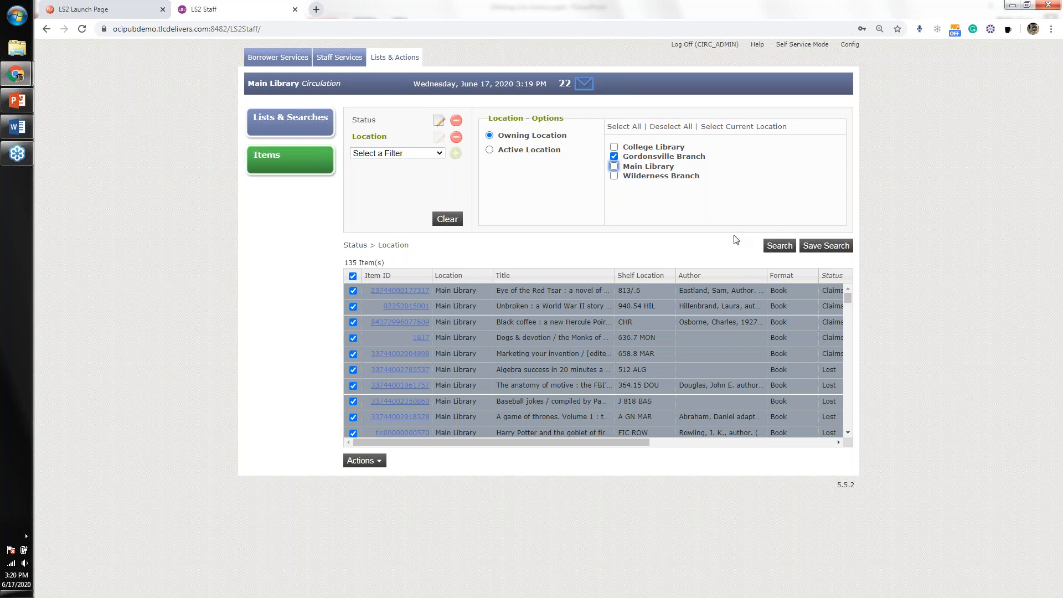
click(776, 246)
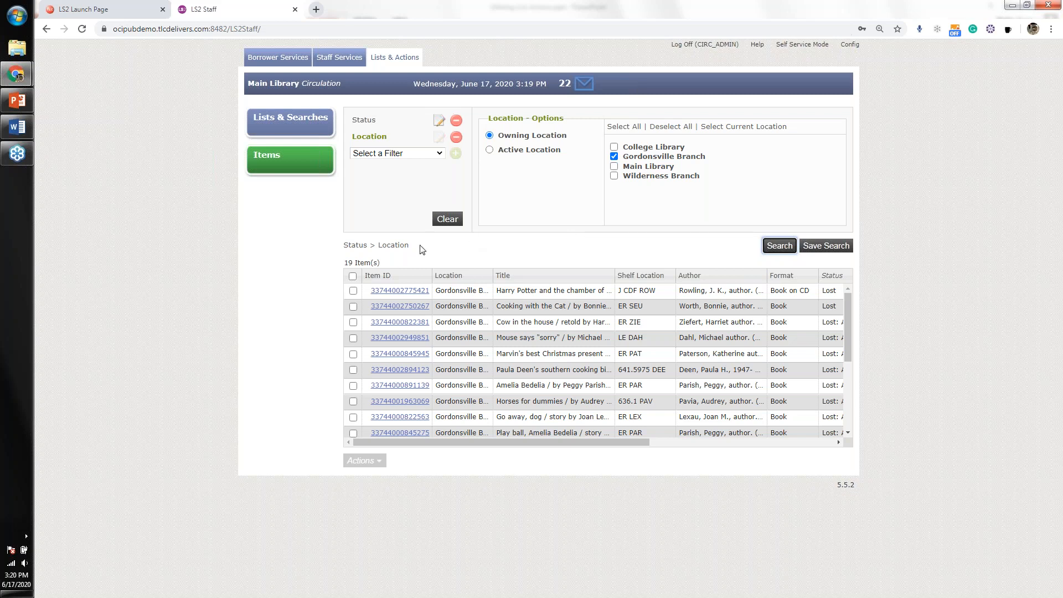
Select all of the Gordonsville Branch items and add them to the "Lost or Missing items as of June 17th" list
click(353, 276)
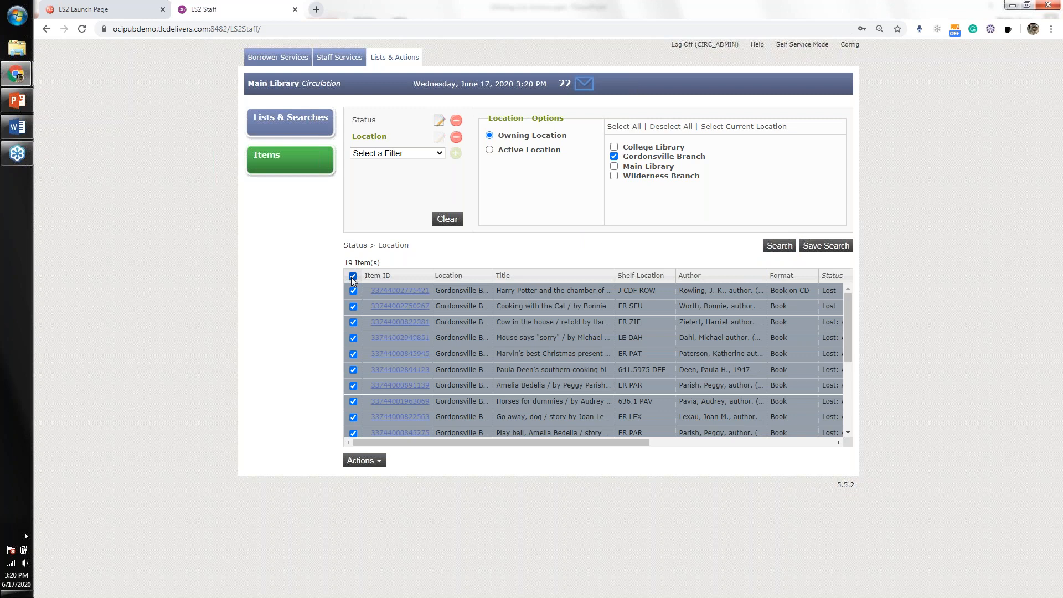
click(370, 465)
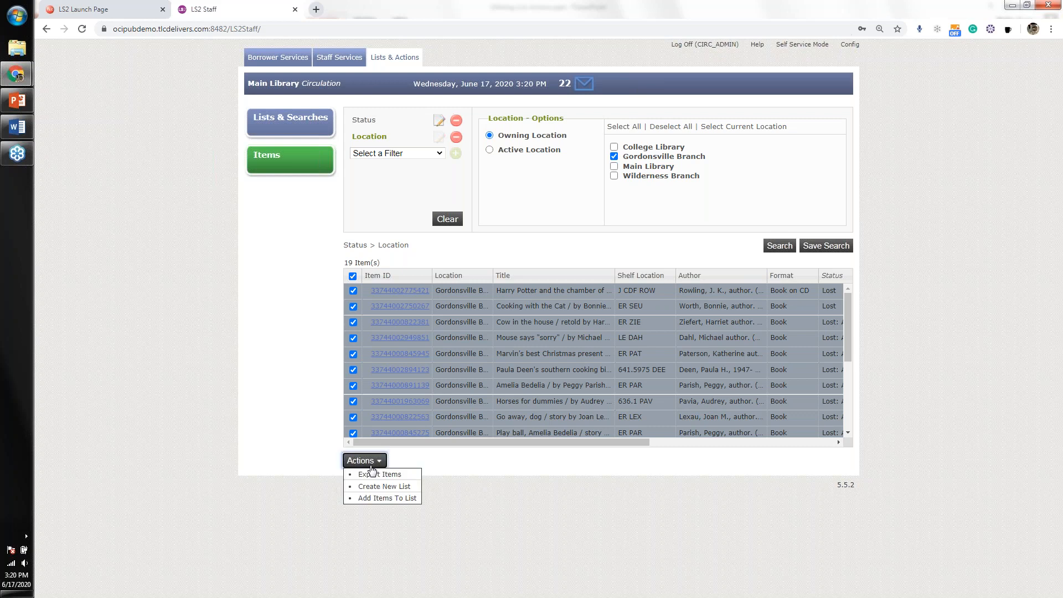
click(381, 498)
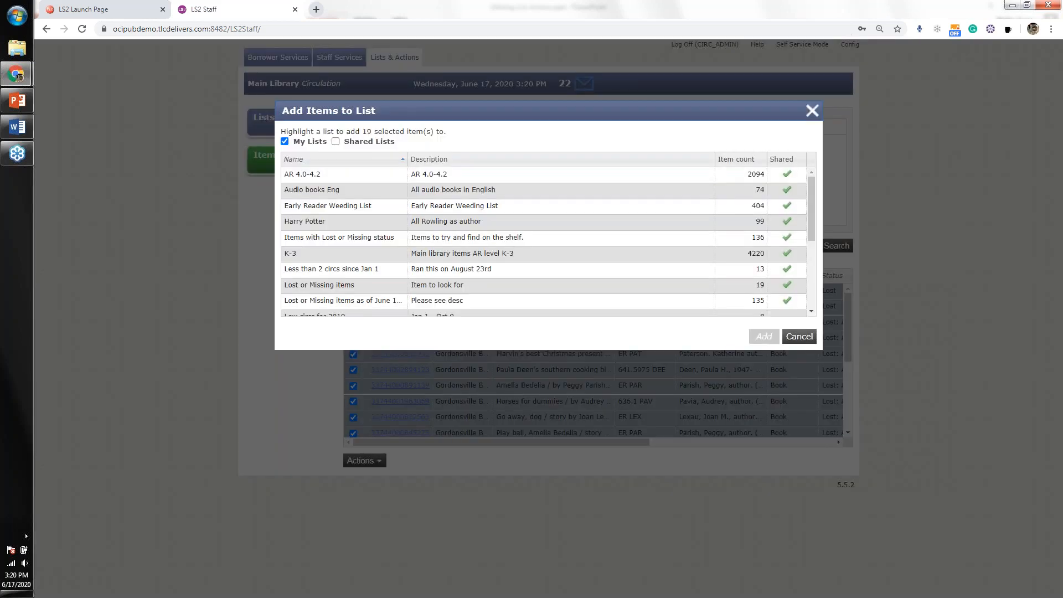
click(386, 251)
scroll(387, 248, down, 1)
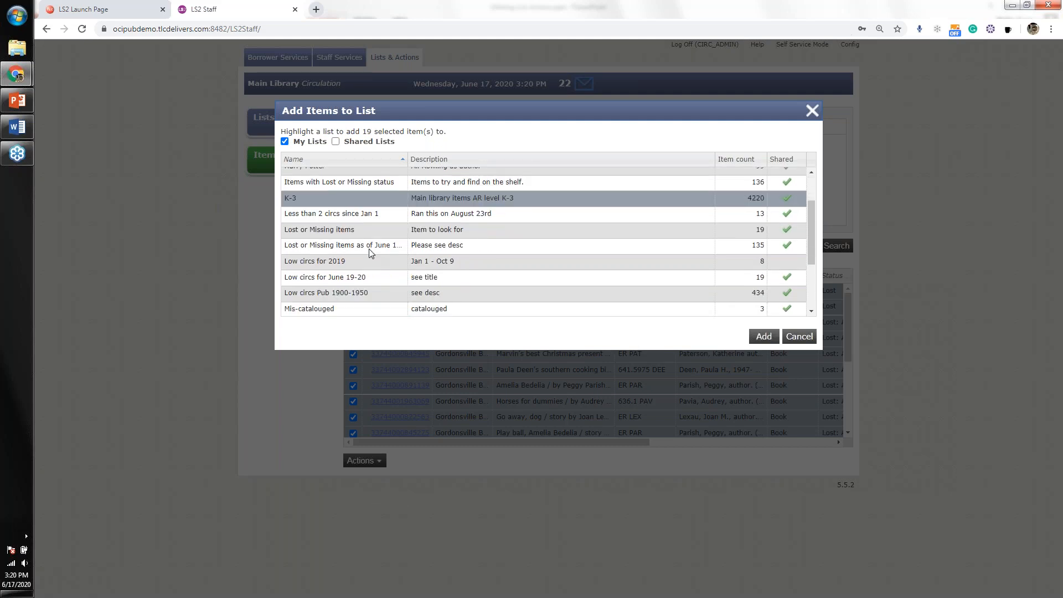
click(371, 249)
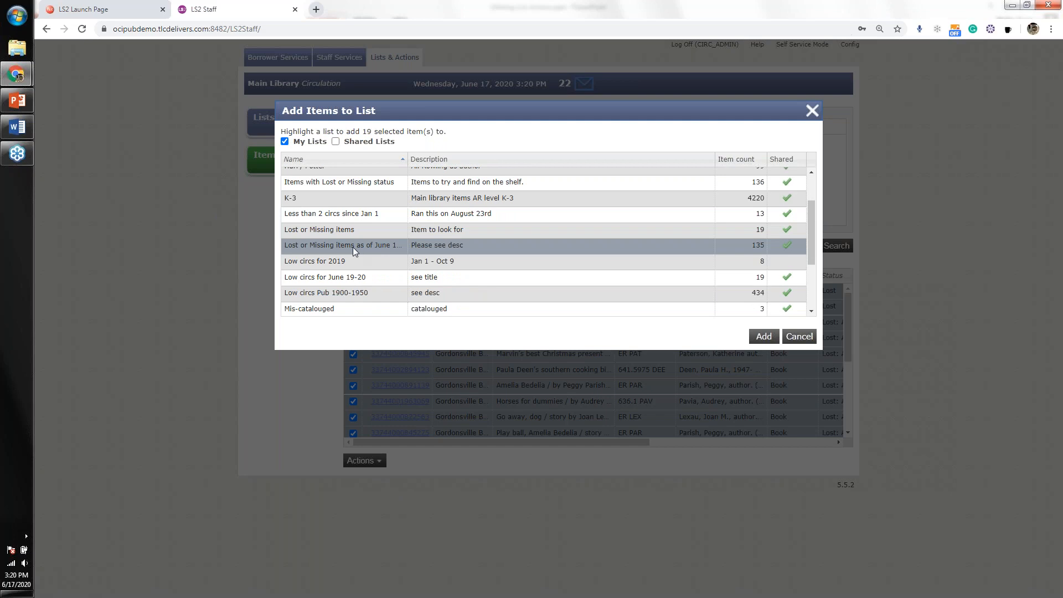
click(761, 336)
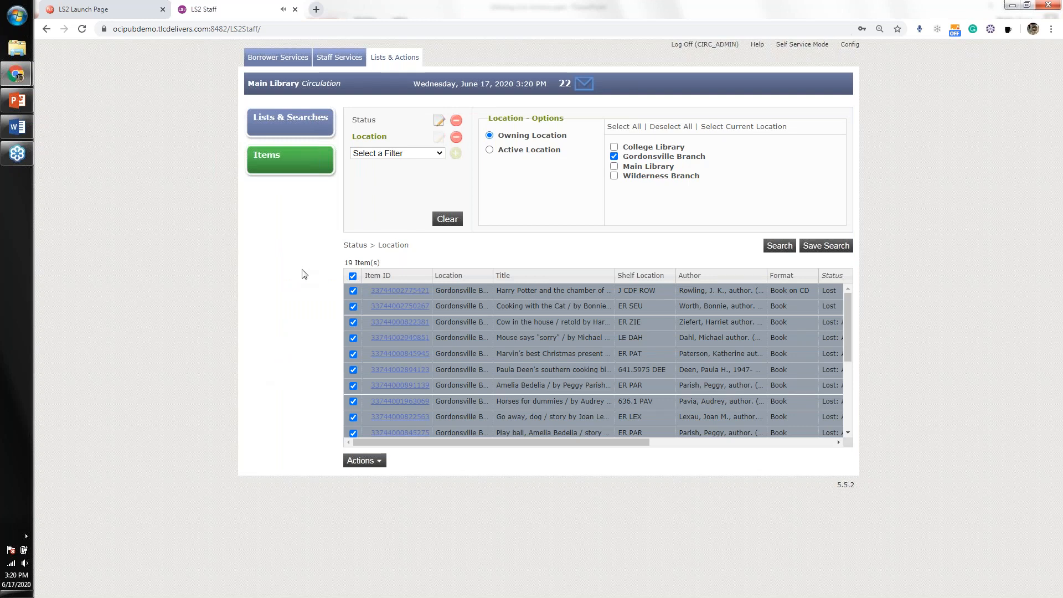
Search the lists and saved searches for "june", and browse to open the "Lost or Missing items as of June 17th" list
click(317, 130)
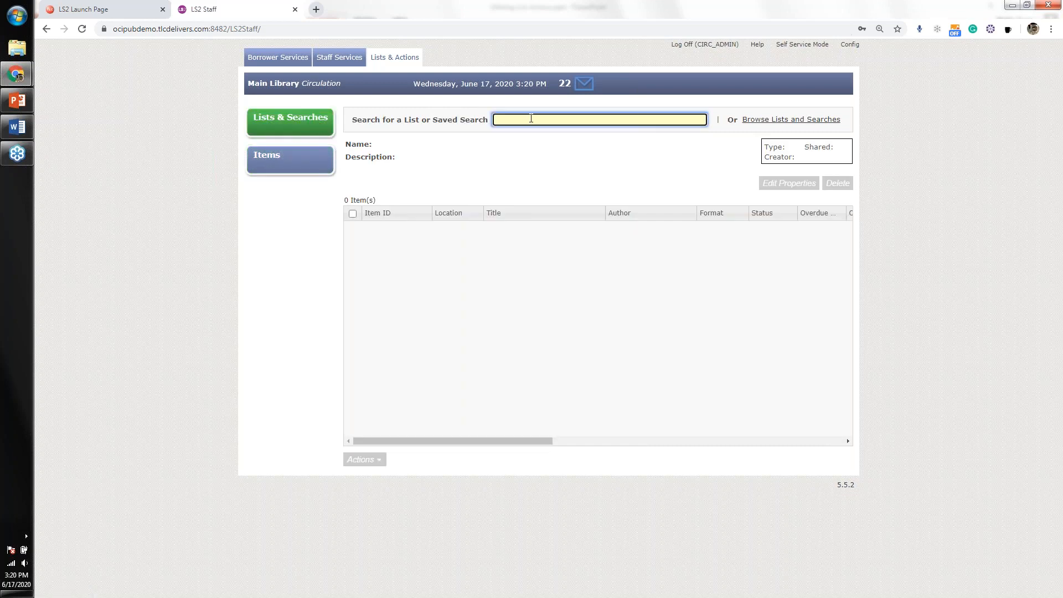
text(june)
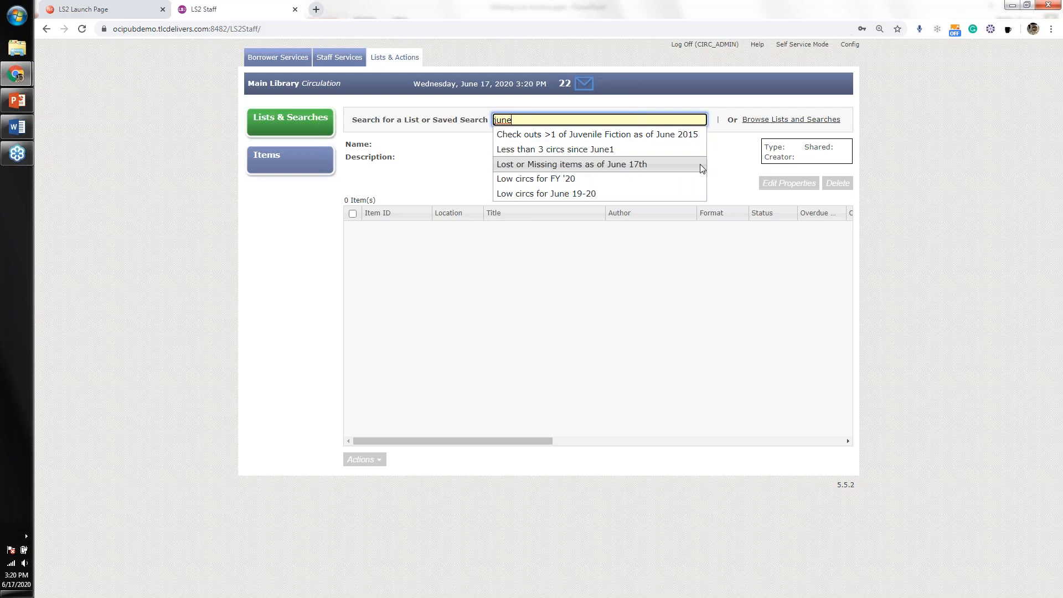
click(739, 158)
click(756, 121)
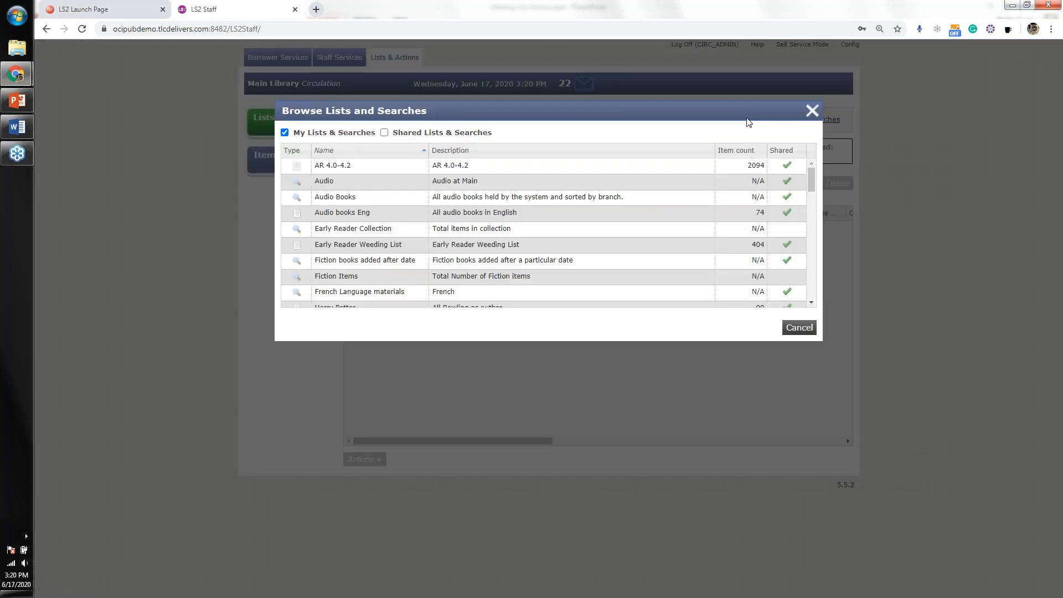
scroll(435, 235, down, 2)
scroll(435, 234, down, 3)
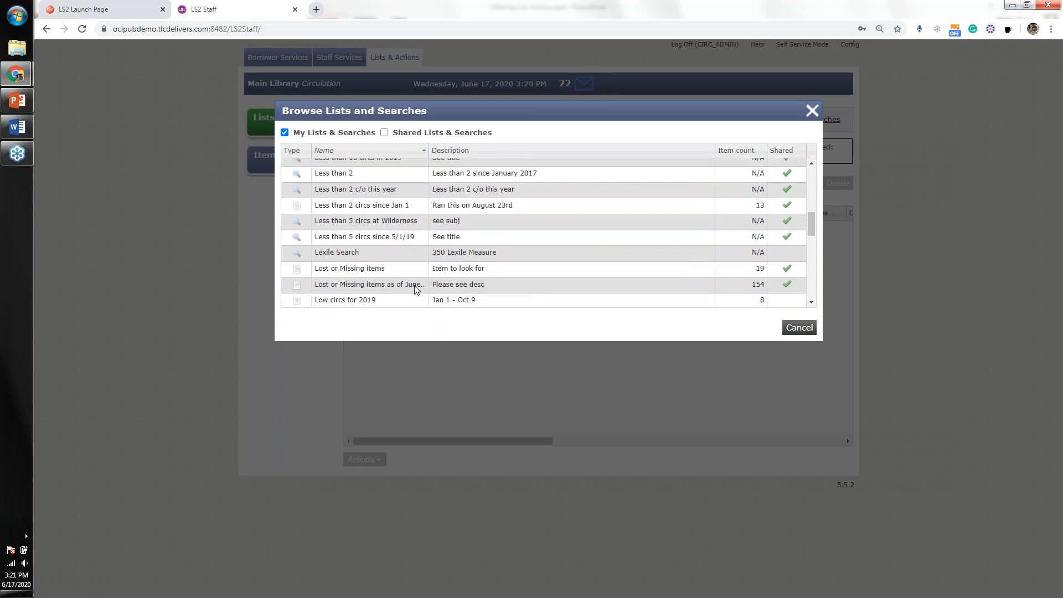
click(415, 285)
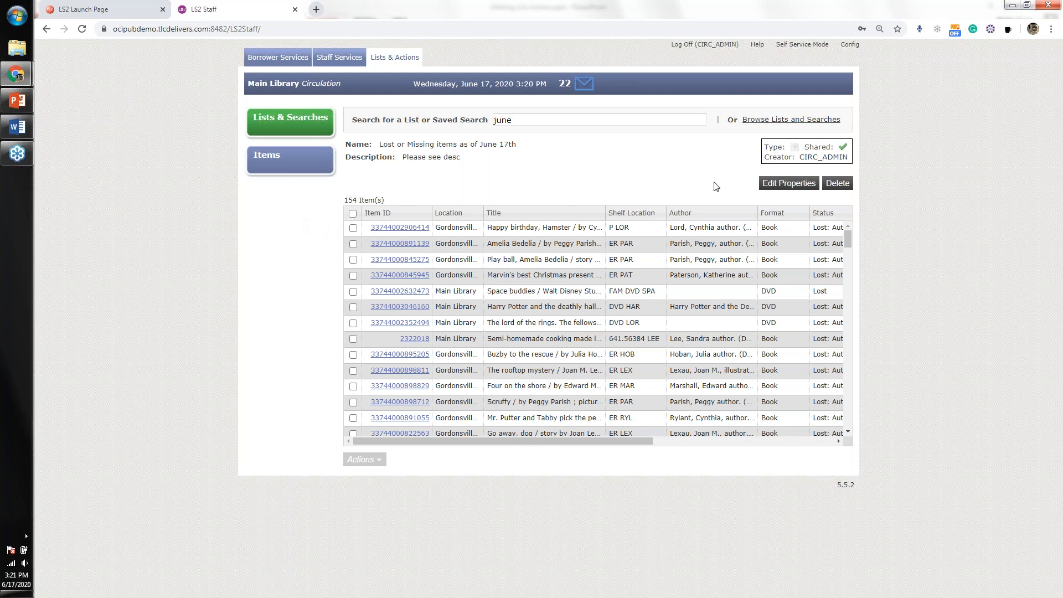
Open the list's properties, close them without changes, and delete the list
click(782, 184)
click(682, 259)
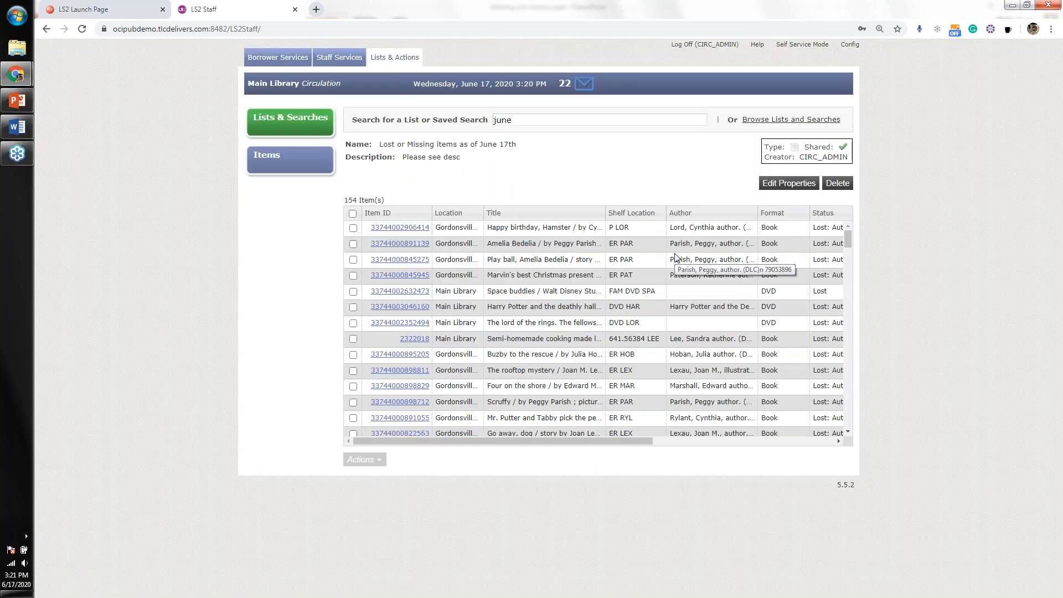
click(837, 184)
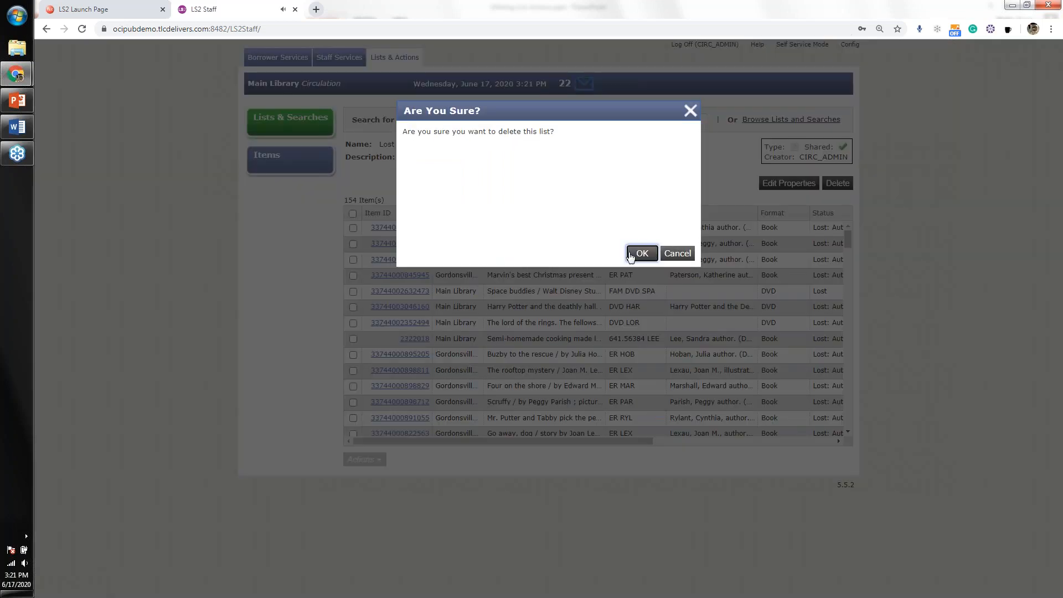
click(630, 255)
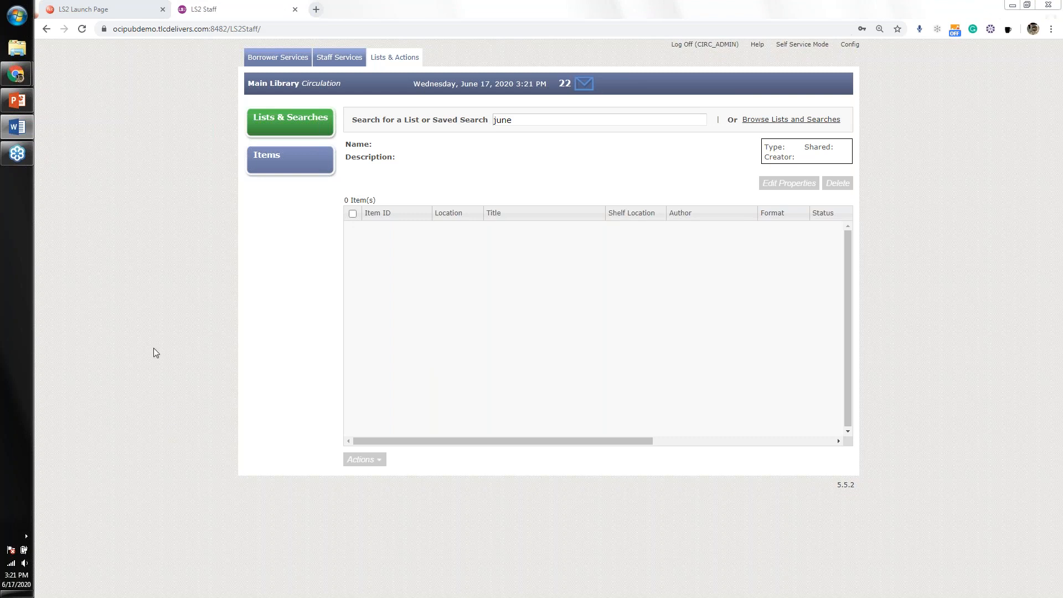
Return to the item search and add a Date Added filter for items added after 06/01/2018
click(312, 171)
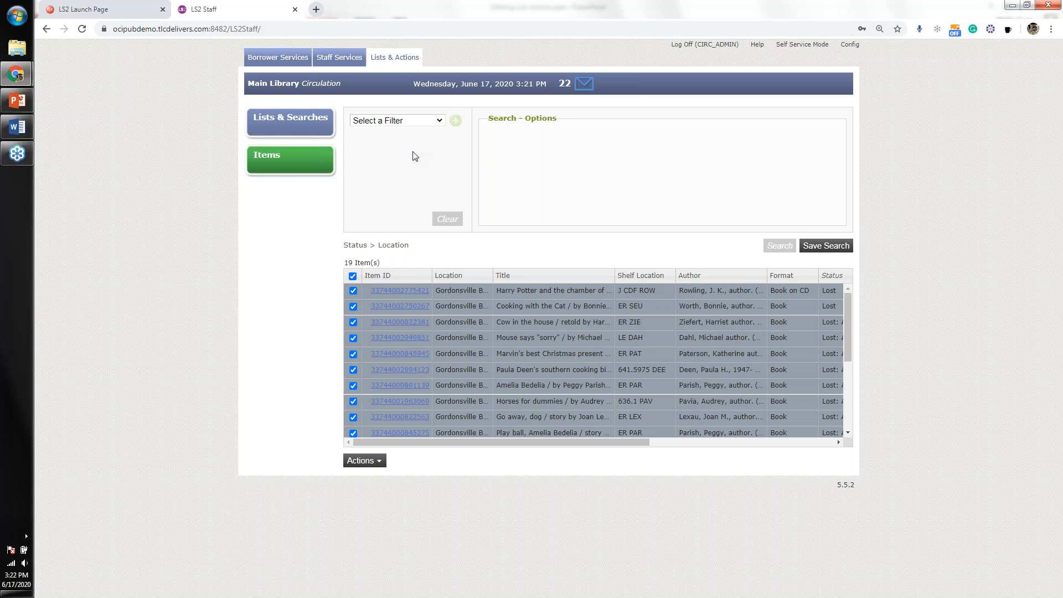
click(415, 122)
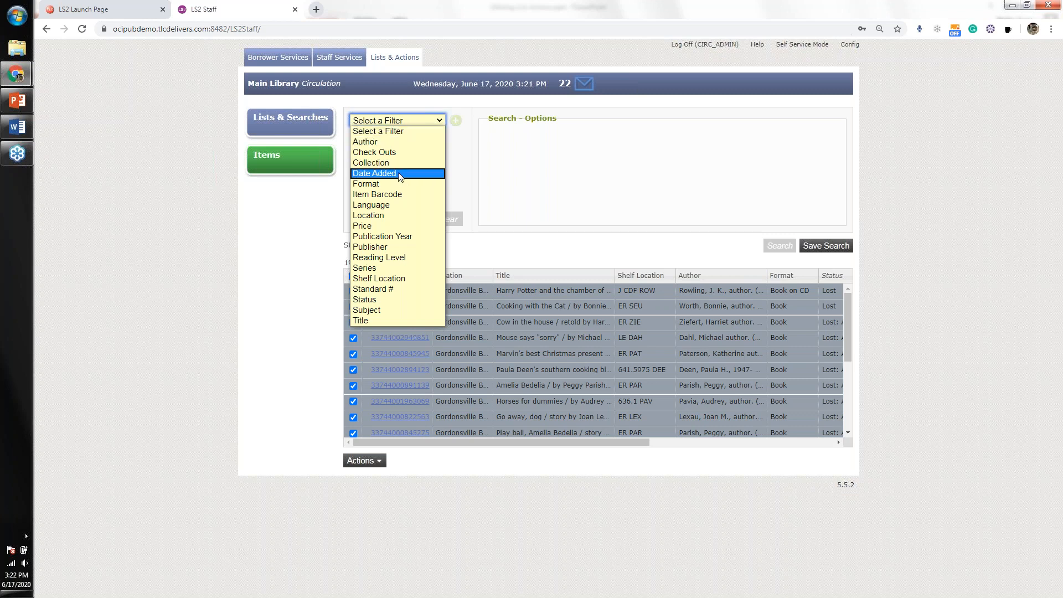
click(419, 173)
click(455, 121)
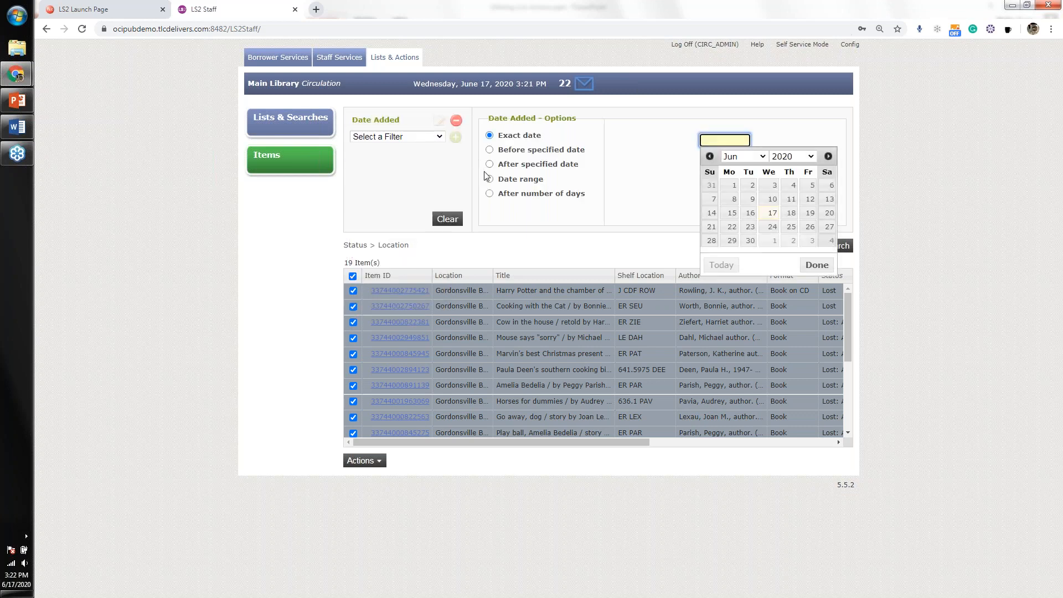
click(490, 165)
click(791, 157)
click(798, 338)
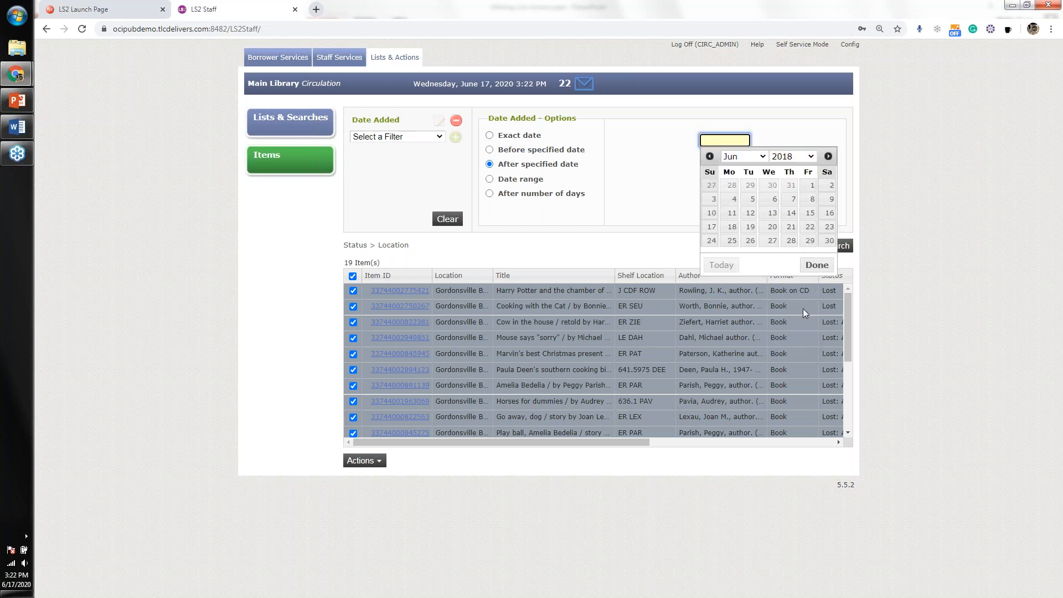
click(813, 186)
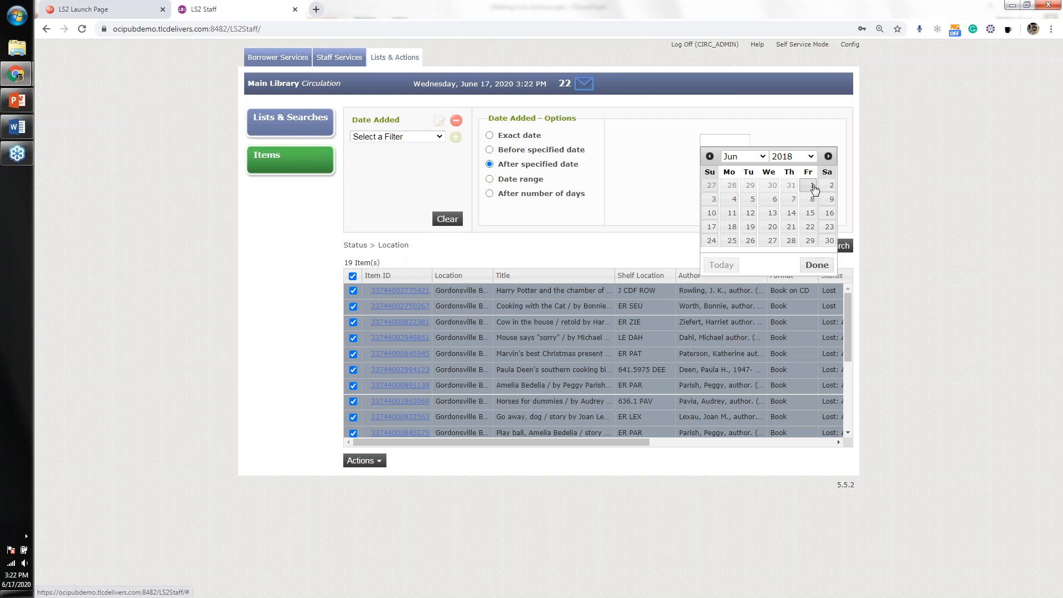
Add a Format filter for the generic format Projected and run the search
click(397, 136)
click(394, 198)
click(460, 138)
scroll(670, 149, down, 3)
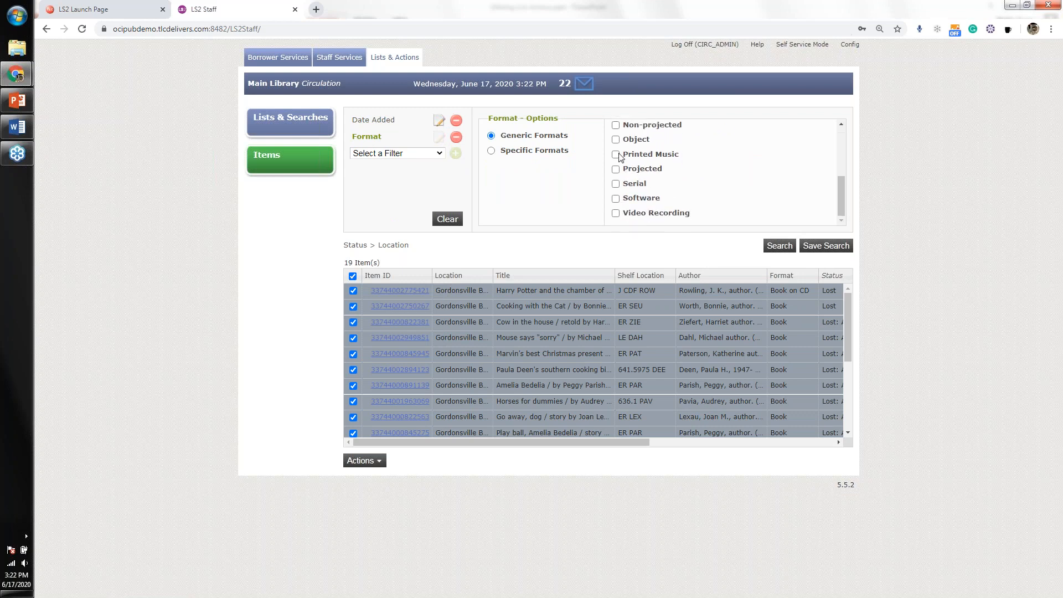
click(616, 170)
click(780, 246)
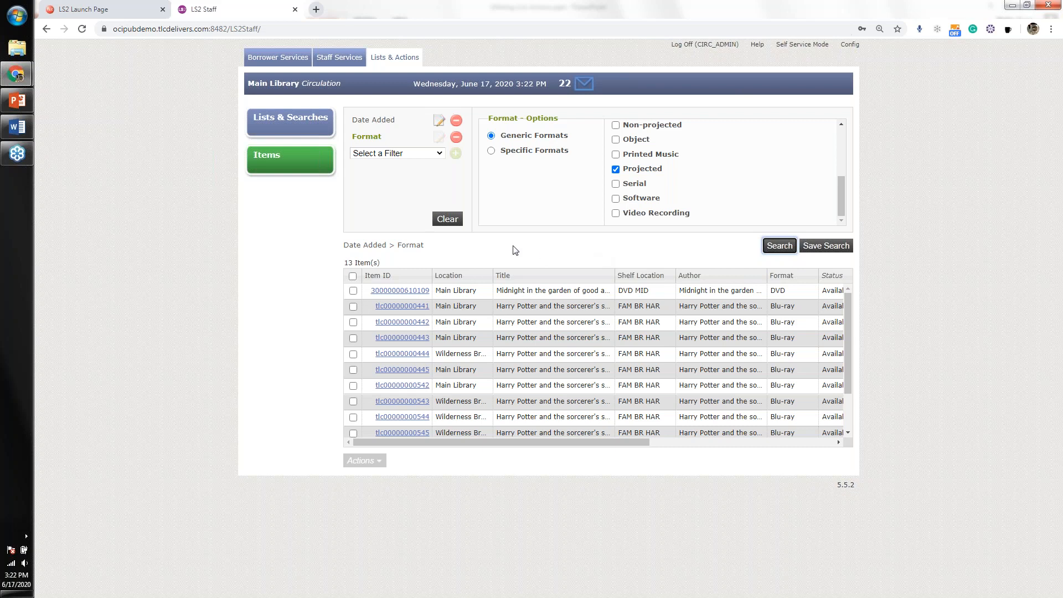
Add a Status filter for available items and rerun the search
click(425, 155)
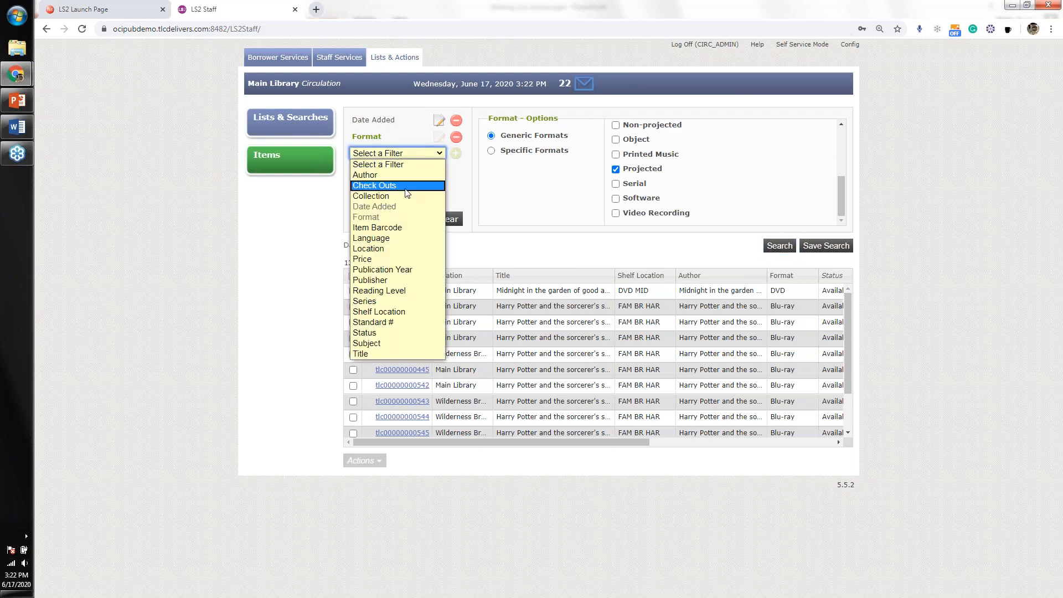
click(389, 334)
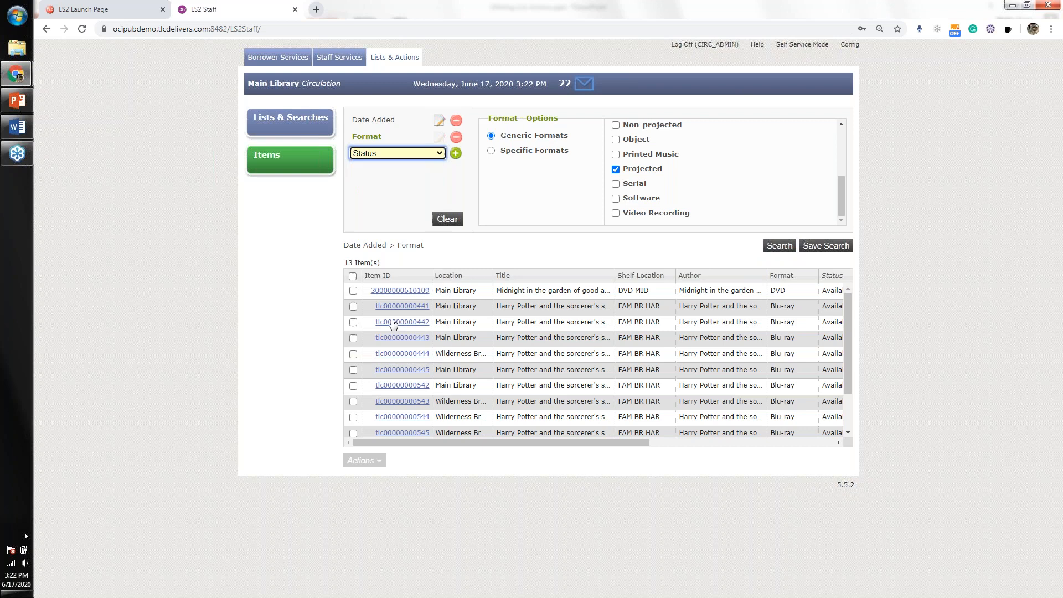
click(456, 153)
click(490, 159)
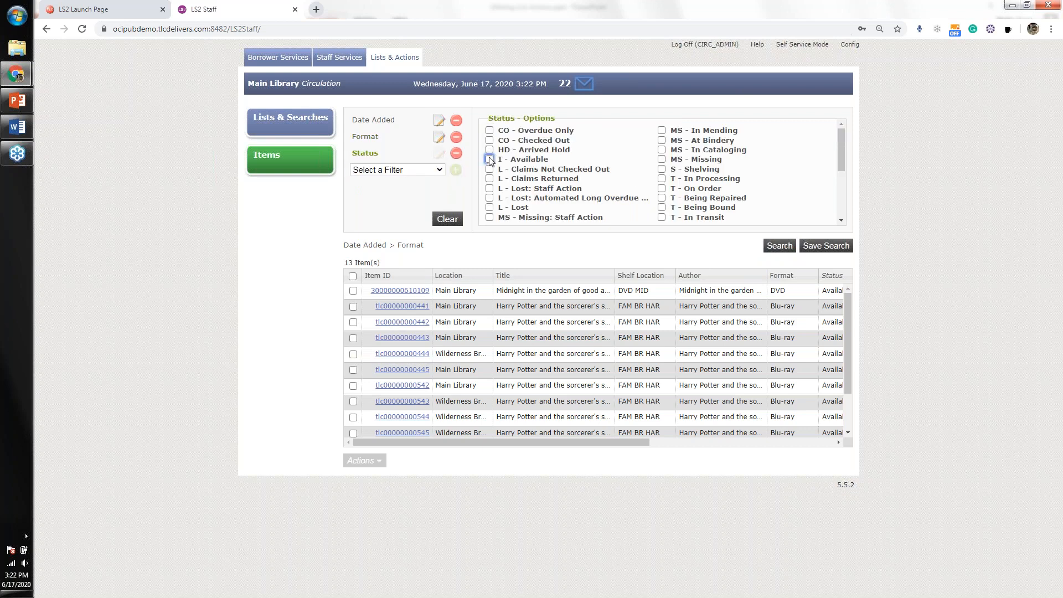
click(777, 247)
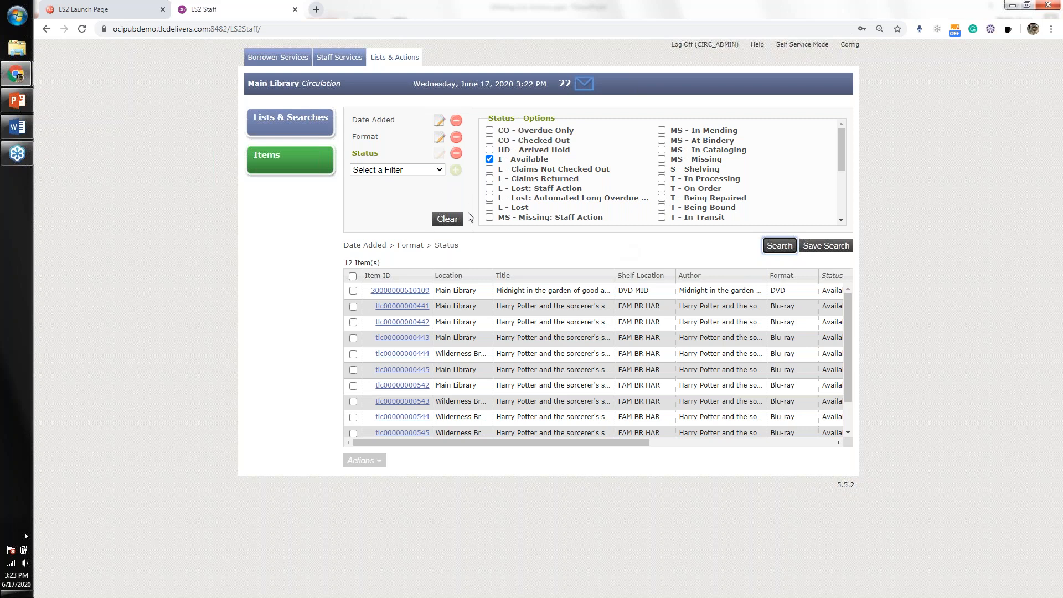
Remove the Status and Format filters from the item search
click(457, 153)
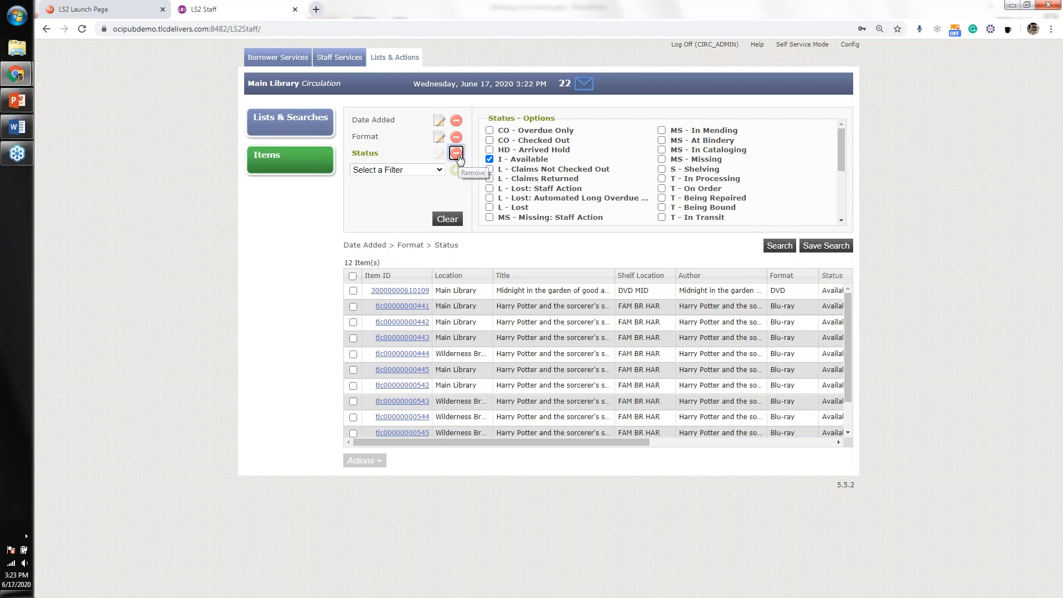
click(456, 137)
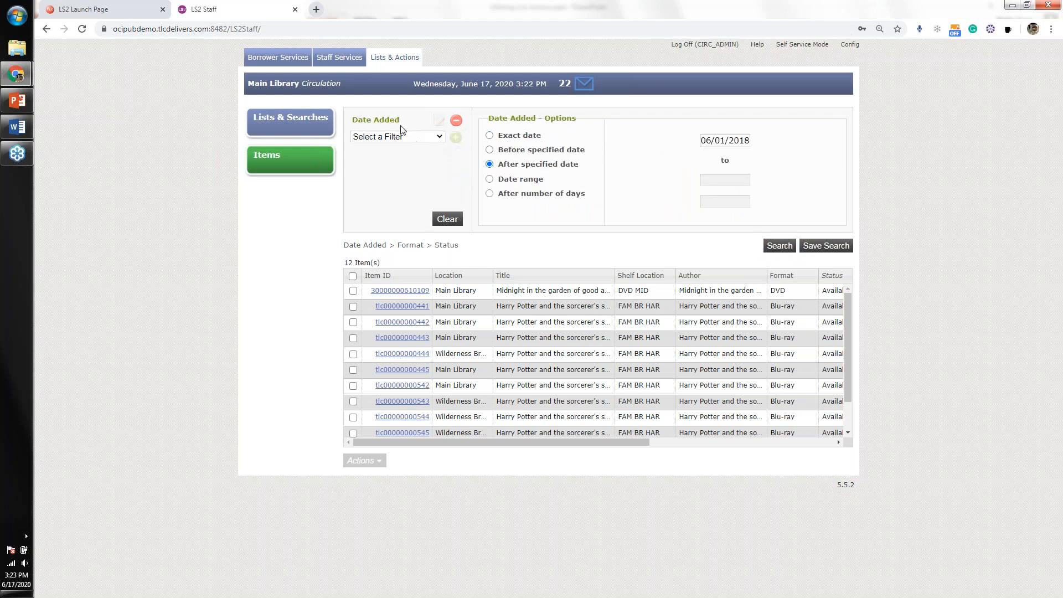
Add an Author filter for items containing the word "grisham" and run the search
click(395, 179)
click(438, 139)
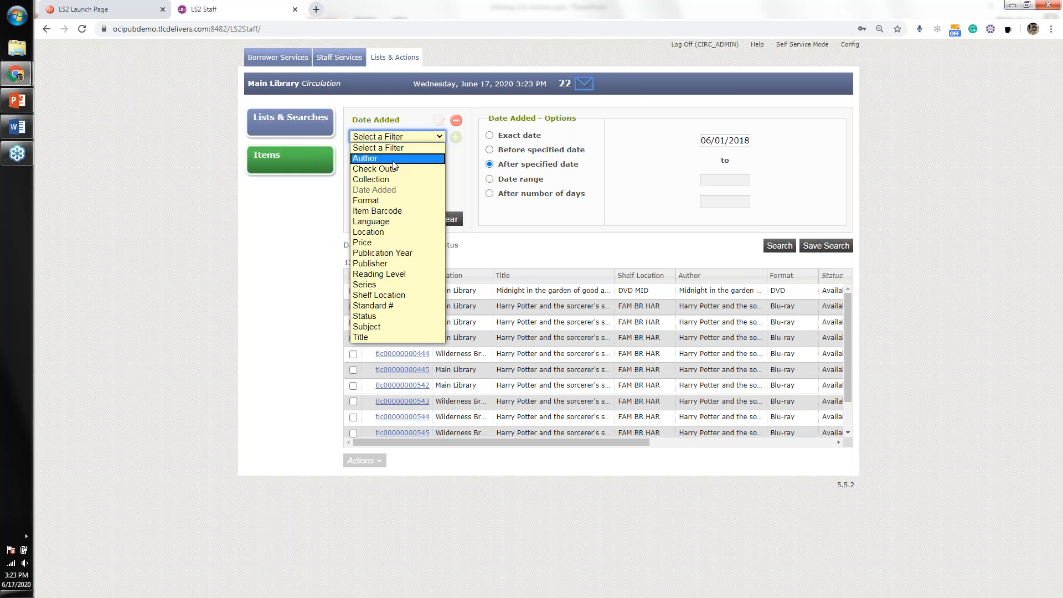
click(376, 158)
click(456, 136)
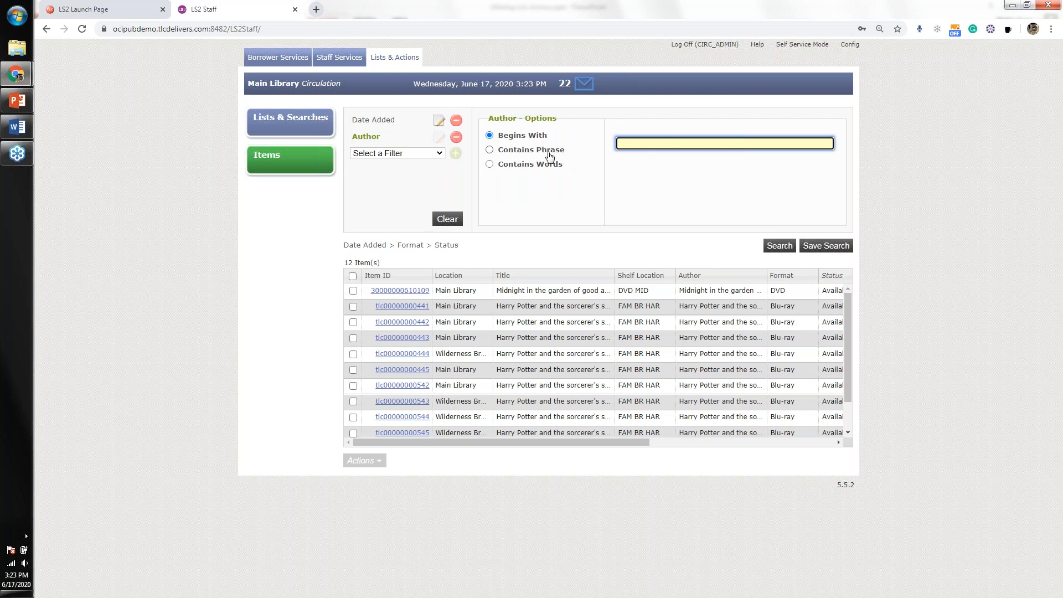
click(546, 165)
text(grisham)
click(780, 246)
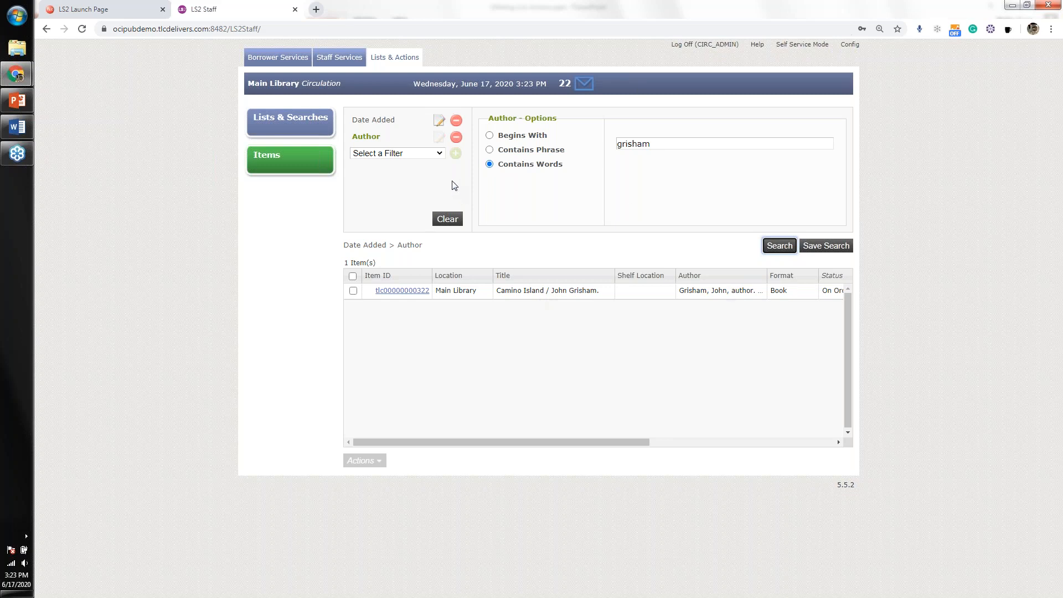
Remove the Author and Date Added filters and add a Format filter for the generic format Audiobook
click(456, 136)
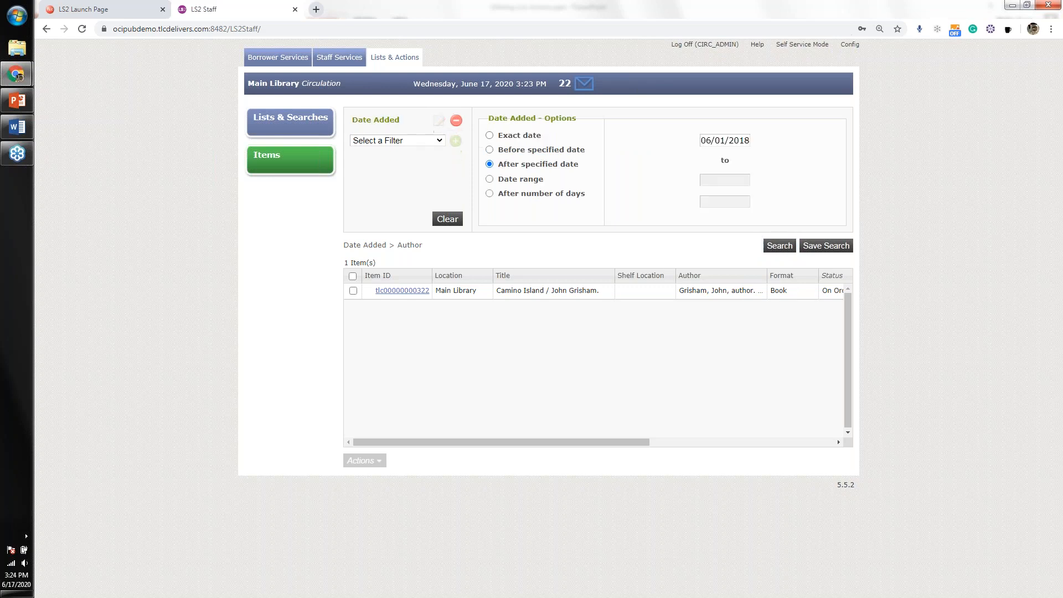
click(456, 121)
click(441, 122)
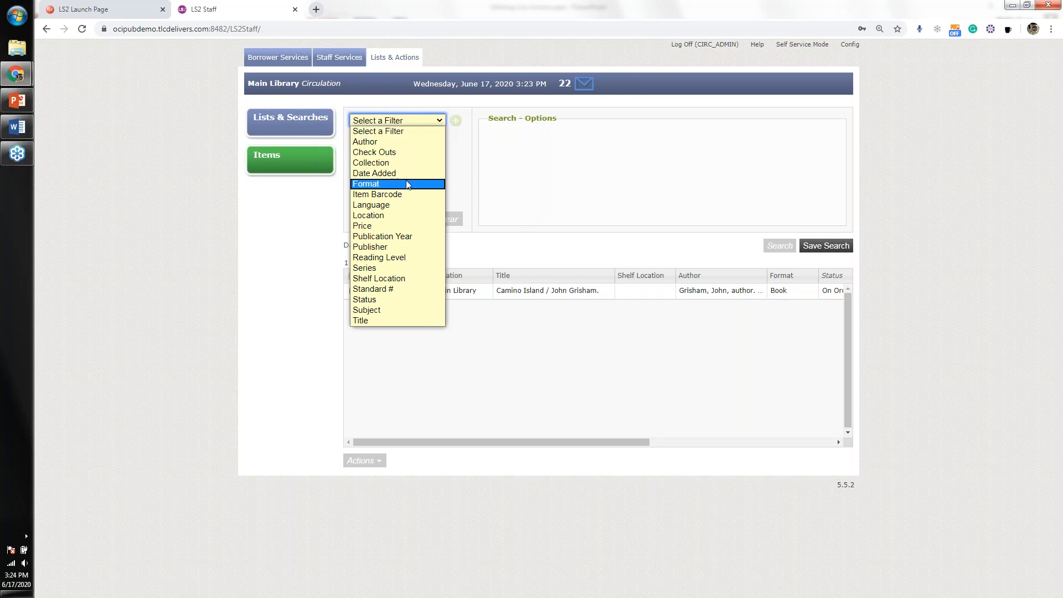
click(408, 184)
click(456, 121)
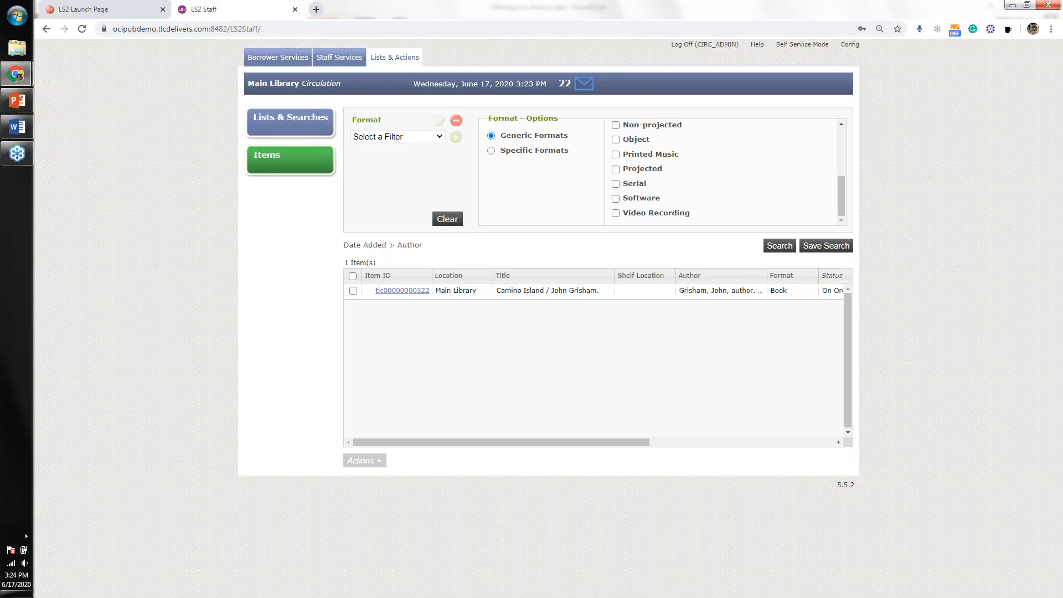
scroll(648, 182, up, 5)
click(615, 148)
Add a Language filter for Spanish and run the search
click(432, 137)
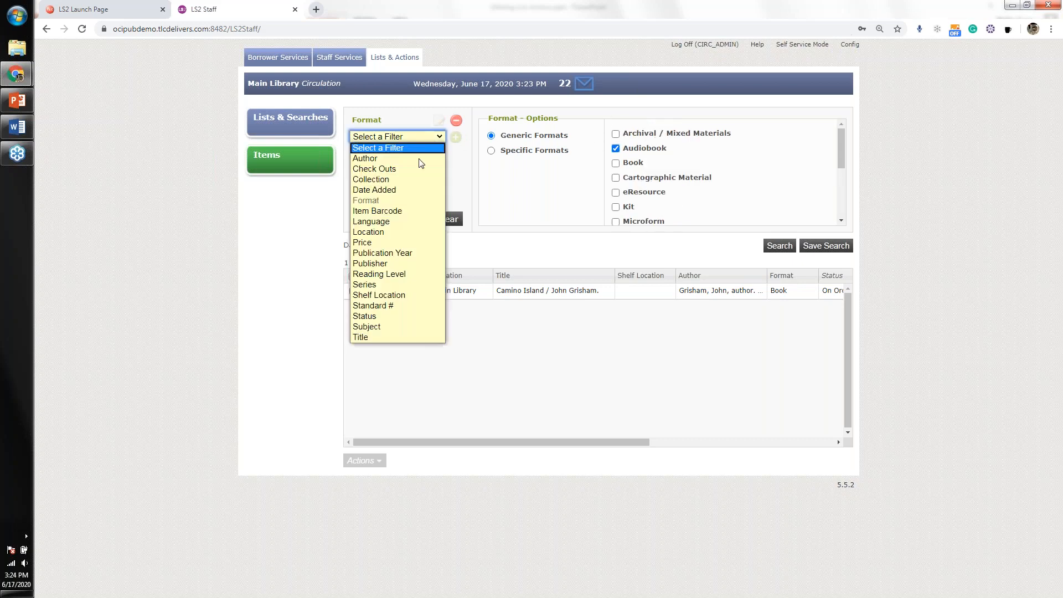
click(408, 221)
click(456, 136)
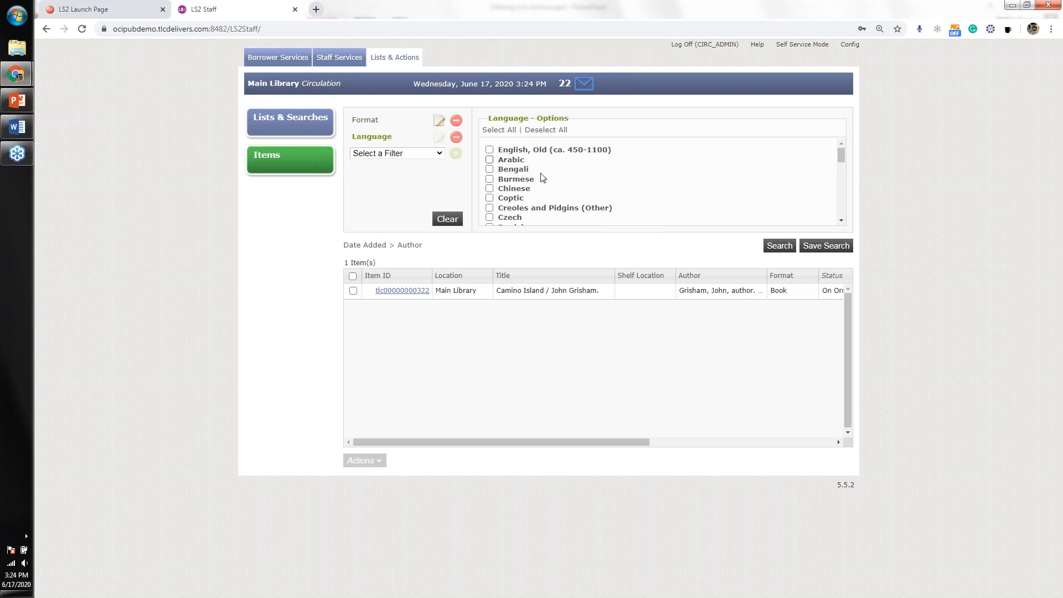
scroll(543, 178, down, 10)
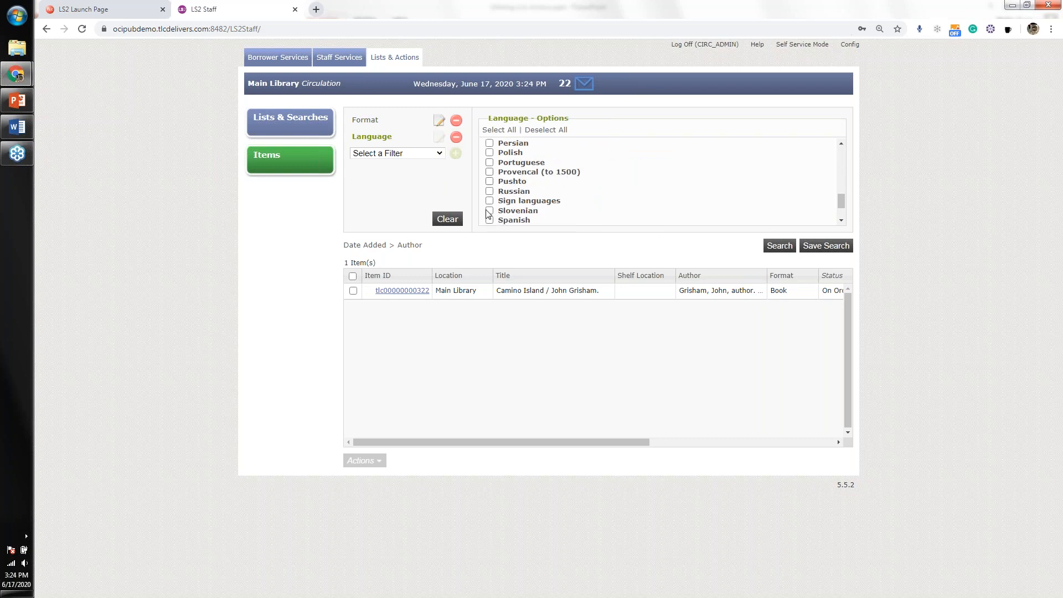
scroll(490, 217, down, 2)
scroll(497, 205, up, 3)
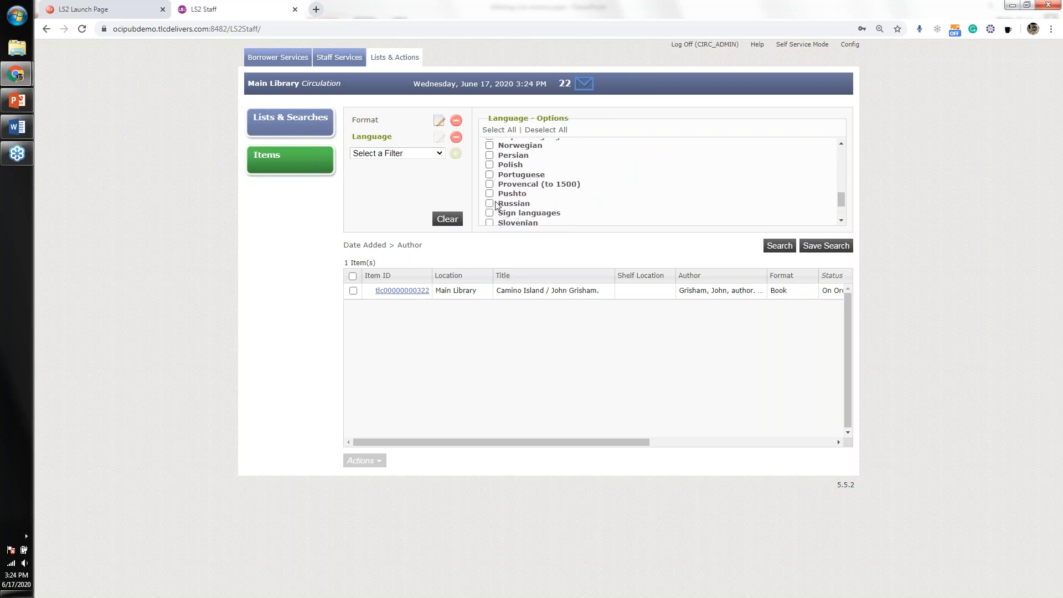
scroll(492, 212, down, 1)
scroll(491, 212, down, 1)
click(489, 177)
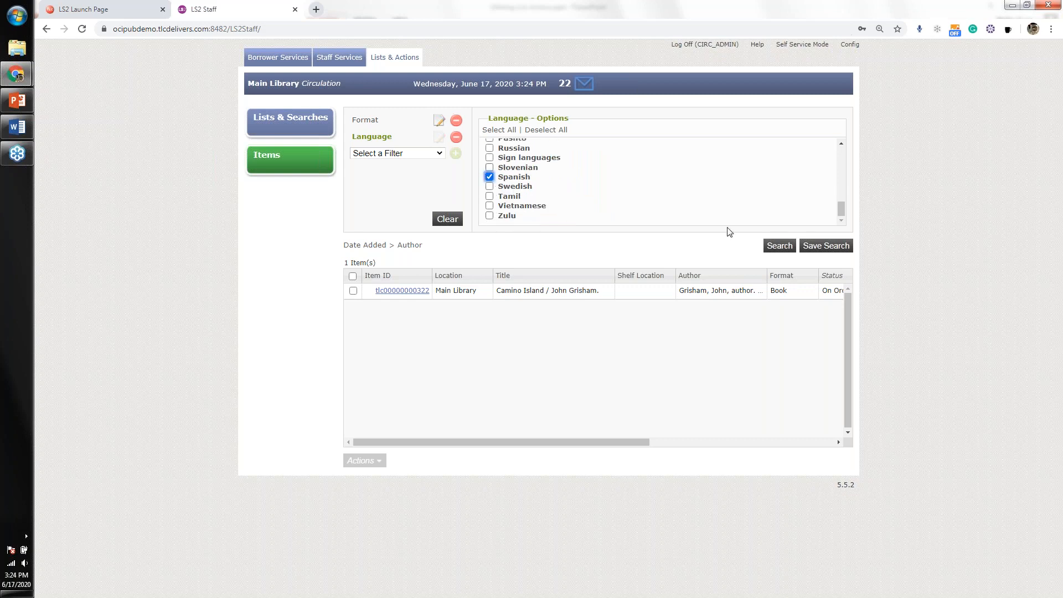
click(782, 247)
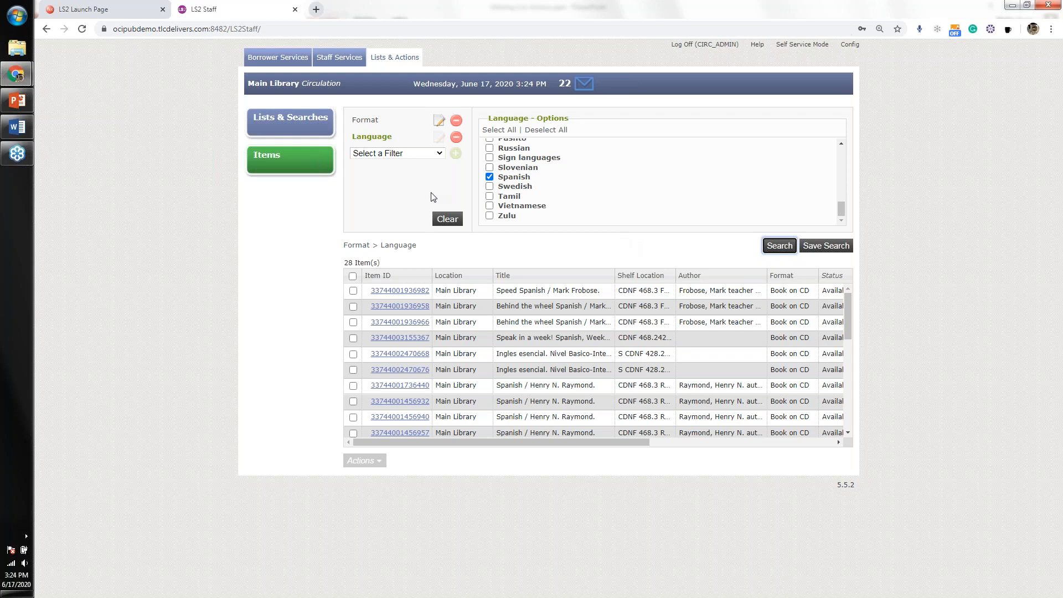
Replace the Language and Format filters with a Price filter for items over 99.99
click(411, 152)
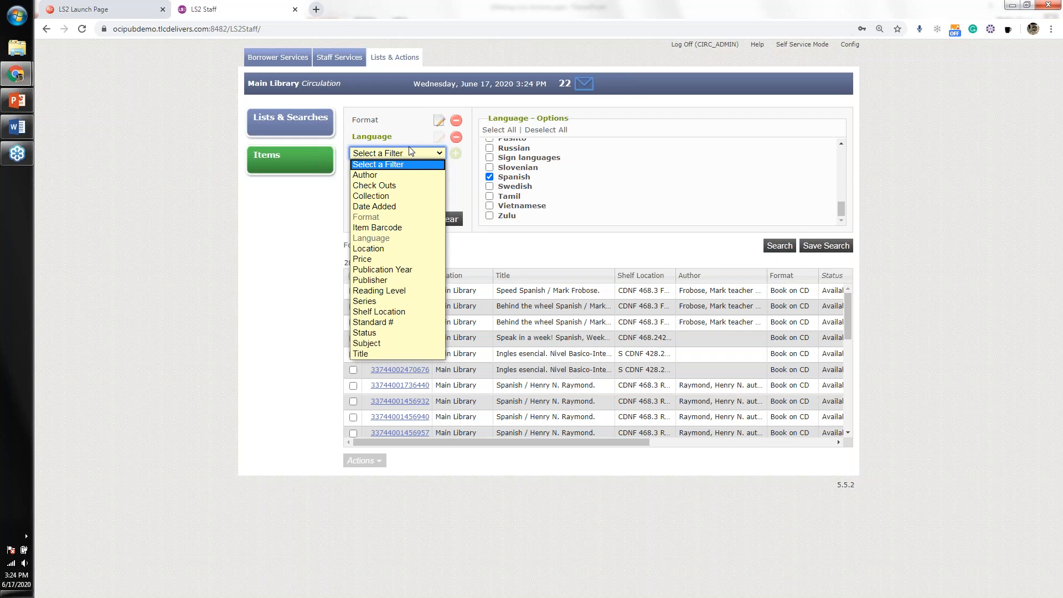
click(468, 175)
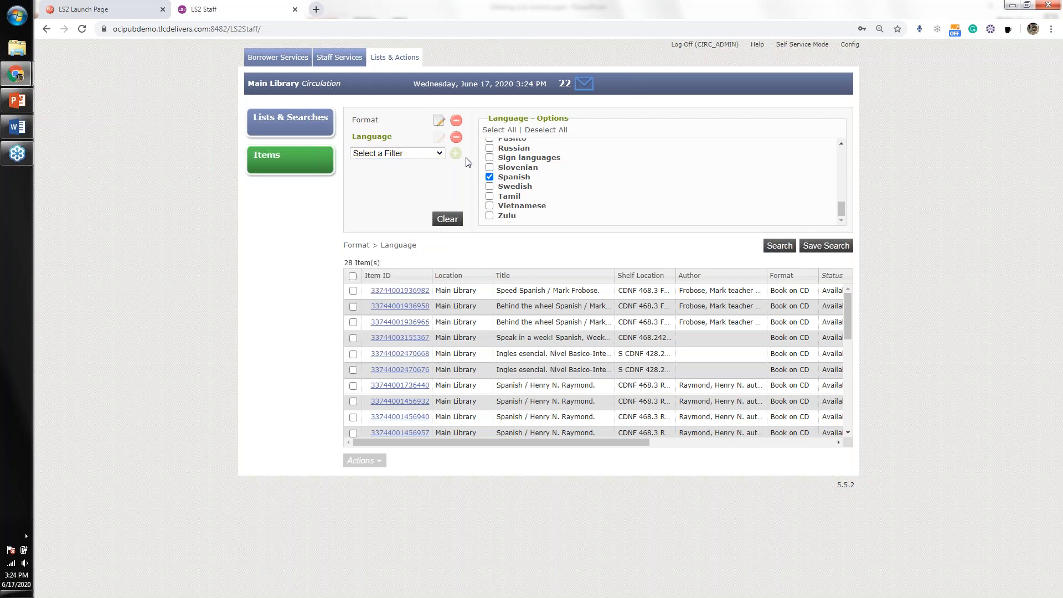
click(456, 137)
click(456, 120)
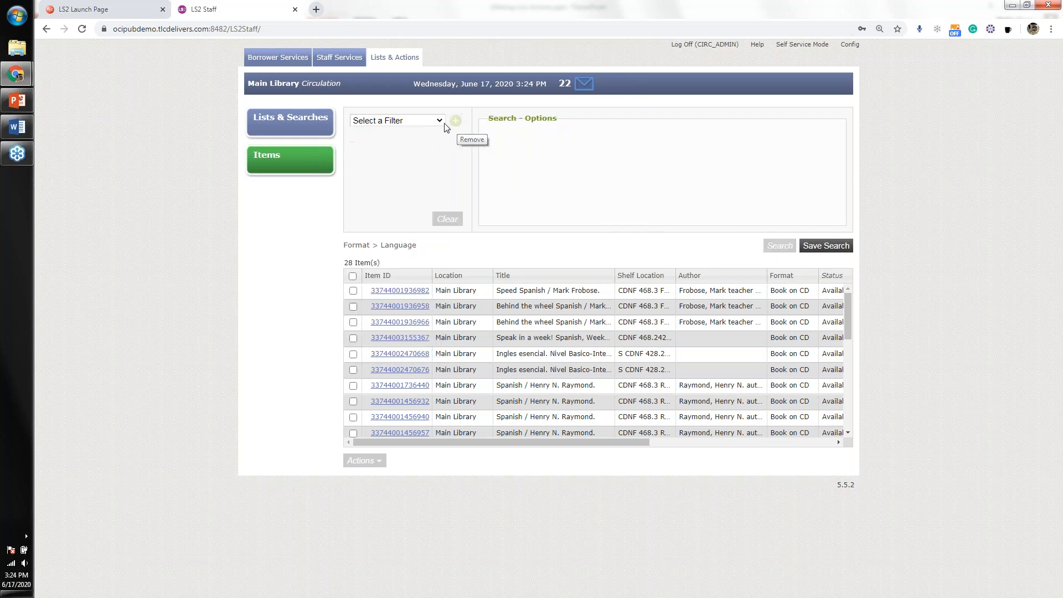
click(433, 122)
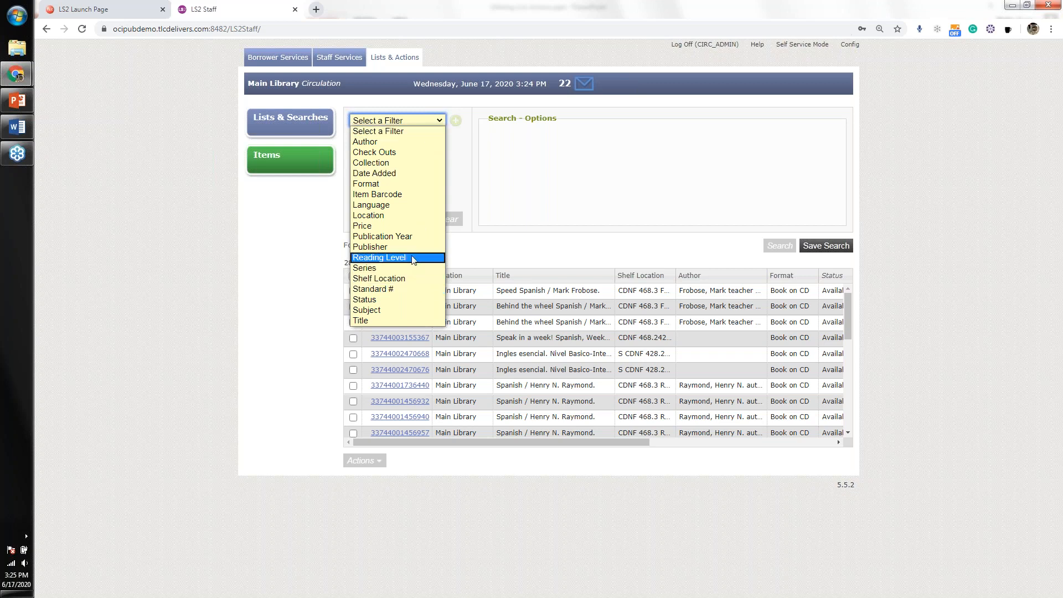
click(410, 226)
click(456, 121)
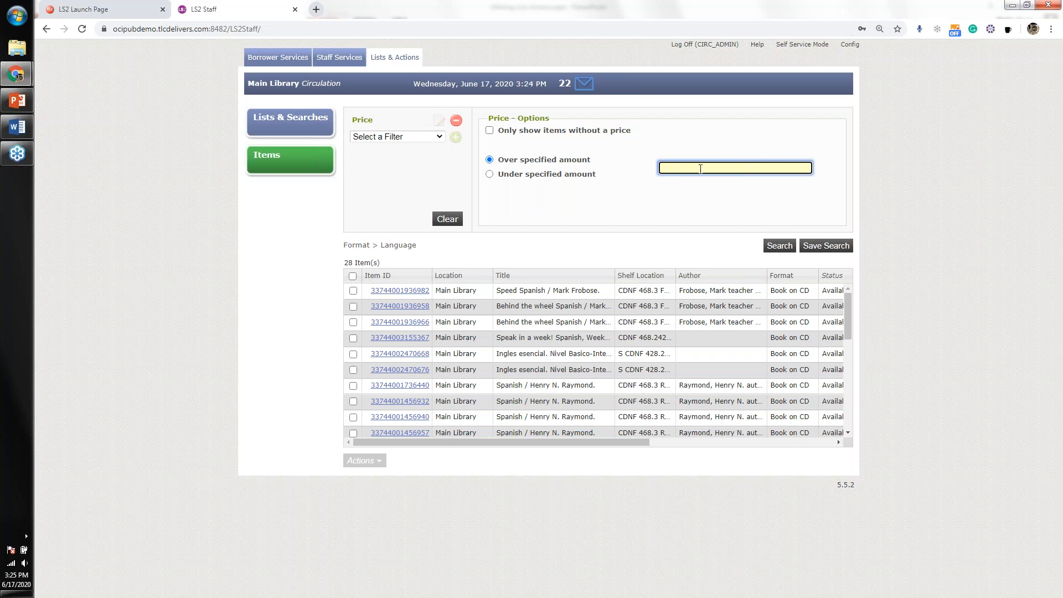
text(99.99)
Add a Location filter for items owned by Main Library and run the search
click(433, 138)
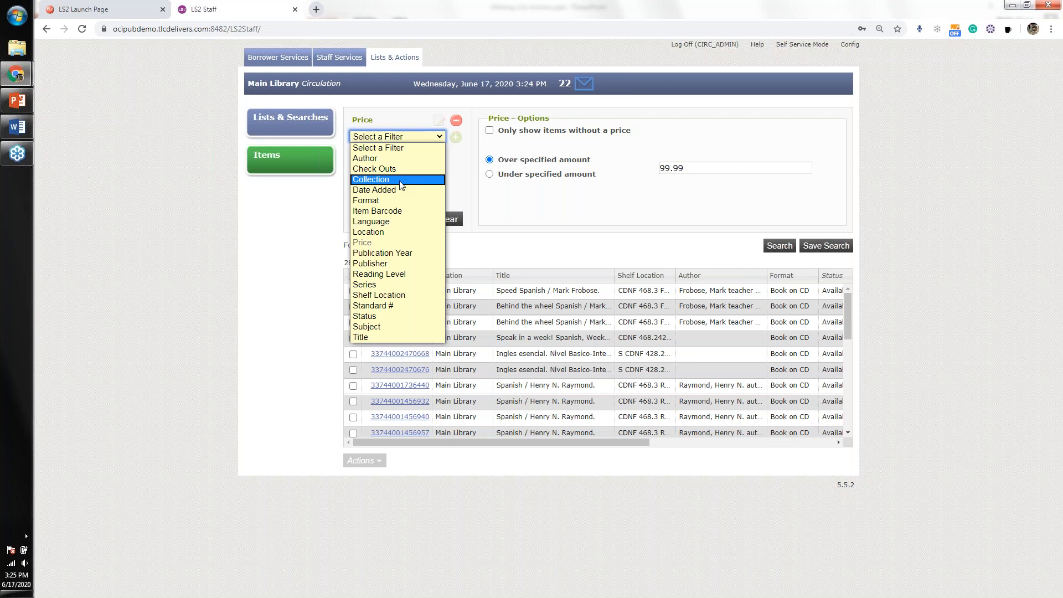
click(397, 232)
click(456, 138)
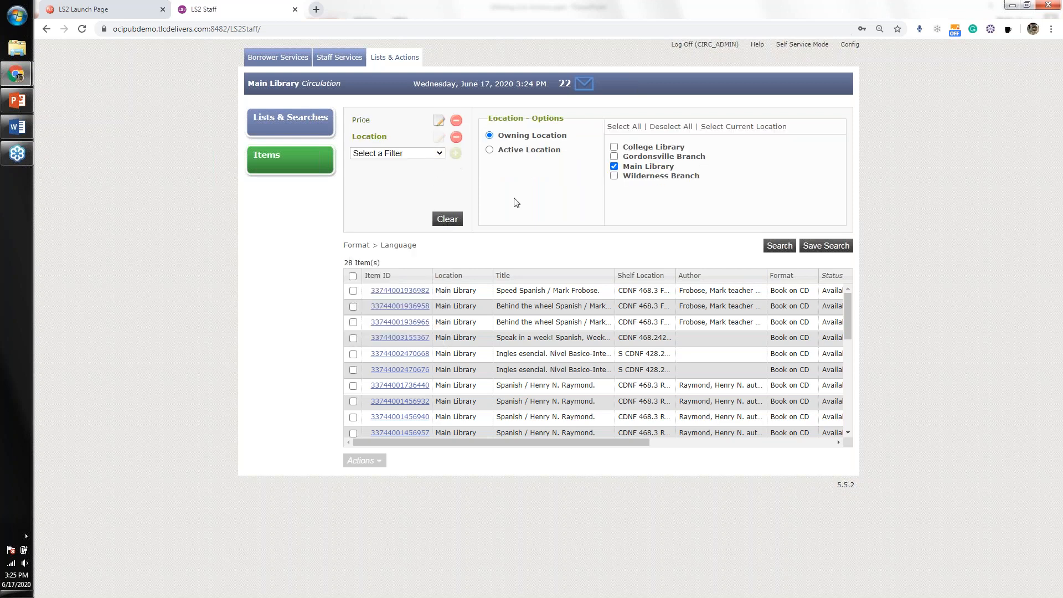
click(779, 246)
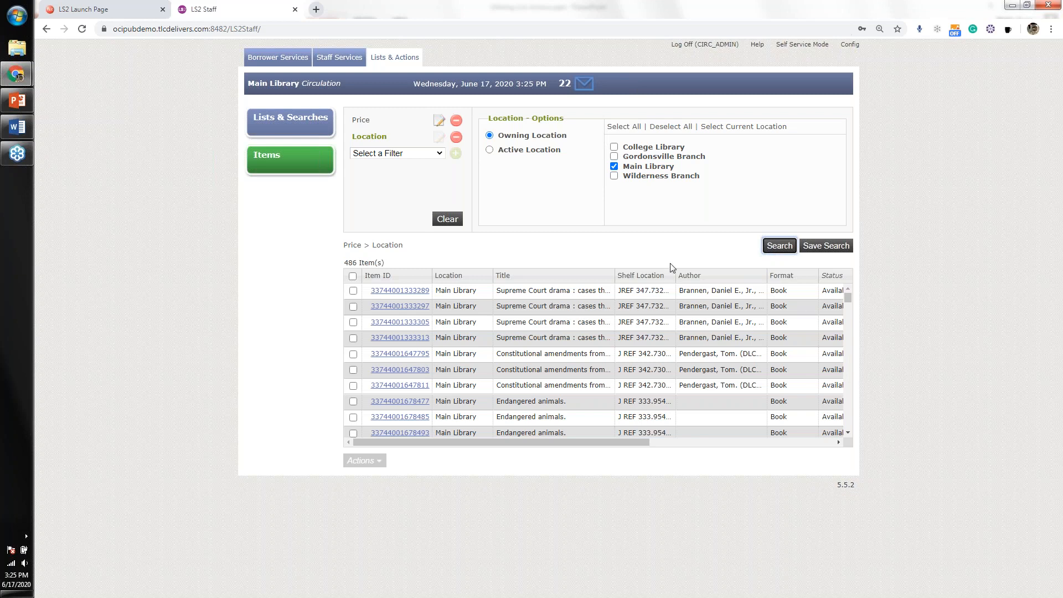
Hide the Total Circs, Published, Format, Author and Overdue Status columns in the search results
right_click(699, 275)
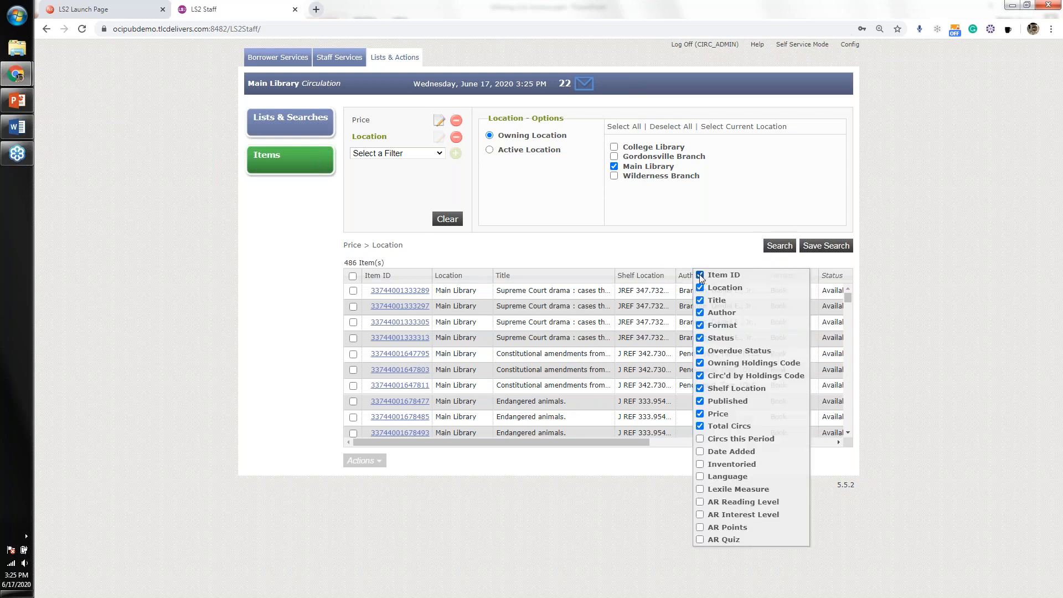
click(711, 431)
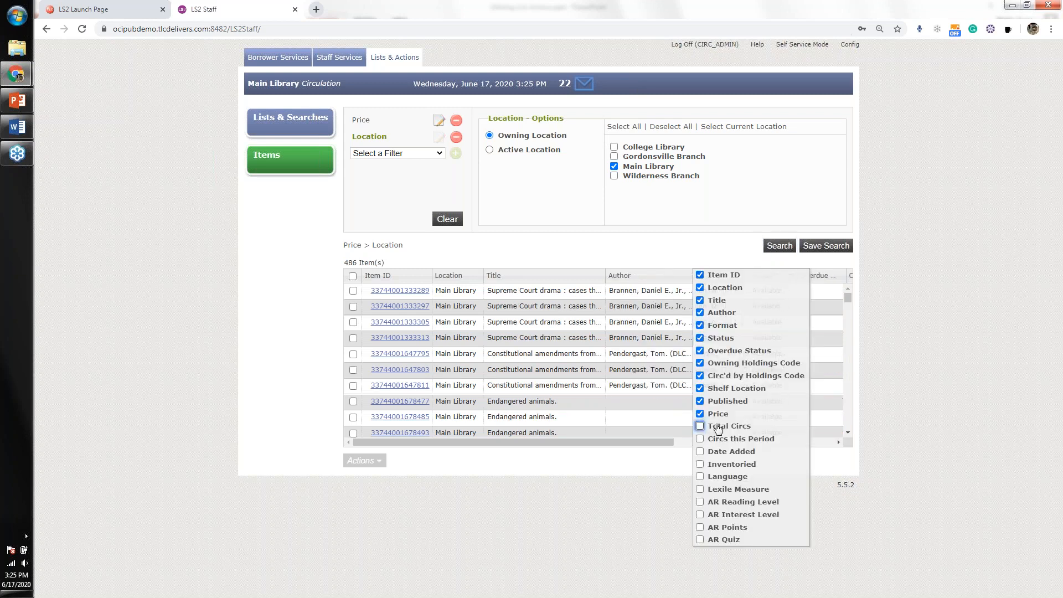
click(718, 403)
click(719, 332)
click(715, 313)
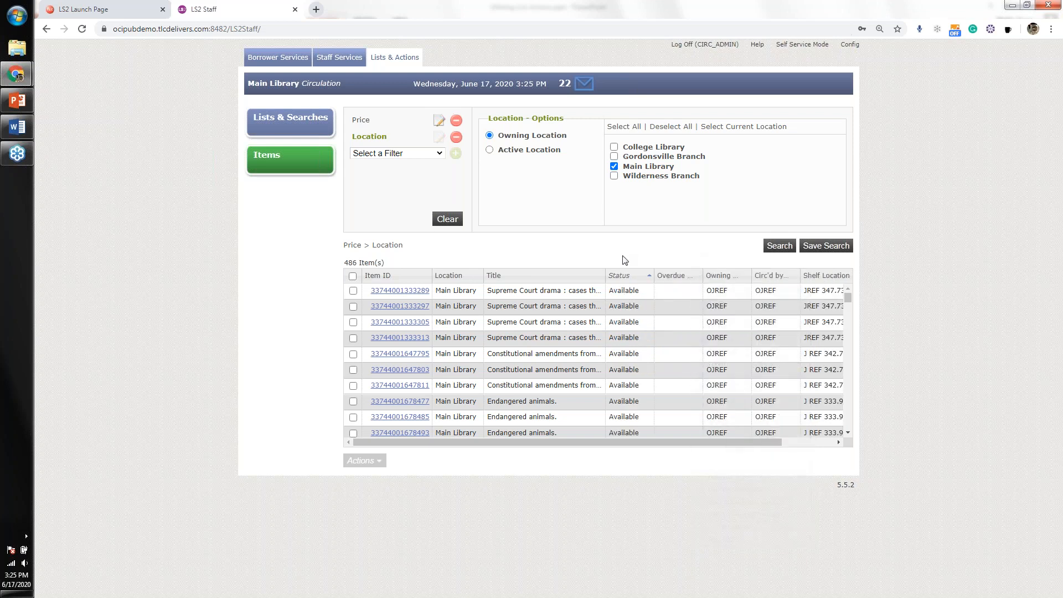
click(680, 277)
click(691, 350)
drag(682, 441, 672, 438)
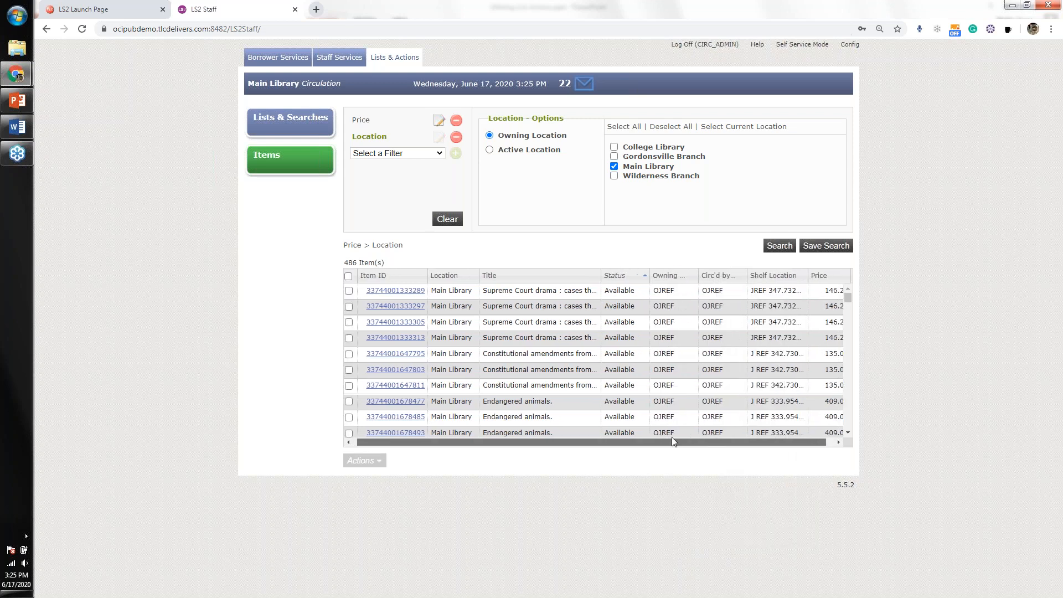
Select all items in the search results and export them to a CSV file opened in Excel
click(347, 276)
click(362, 461)
click(365, 474)
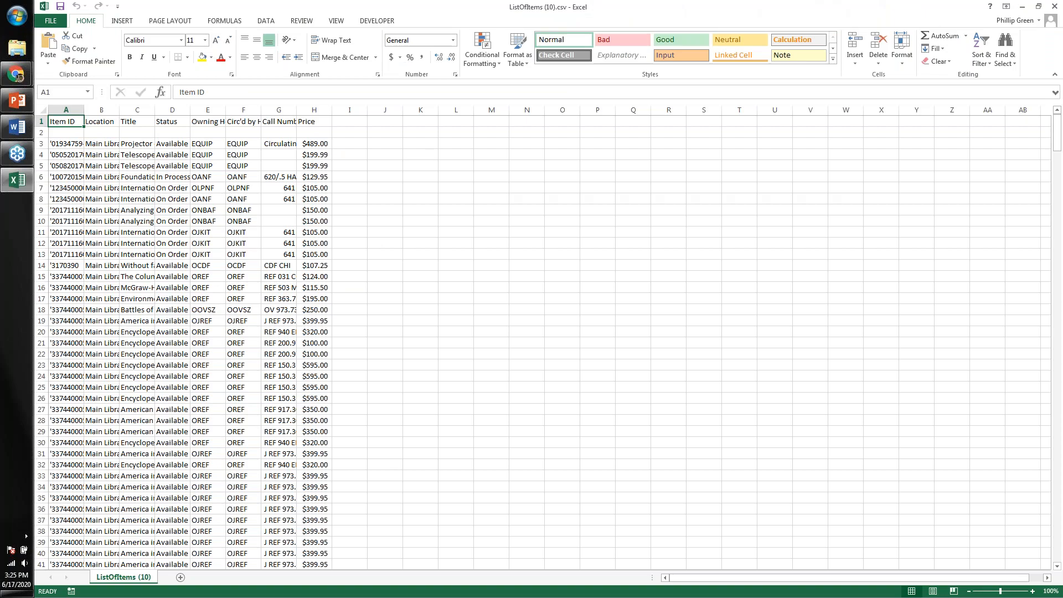
Fit the Item ID column to its contents in the exported file, and close Excel without saving
double_click(84, 110)
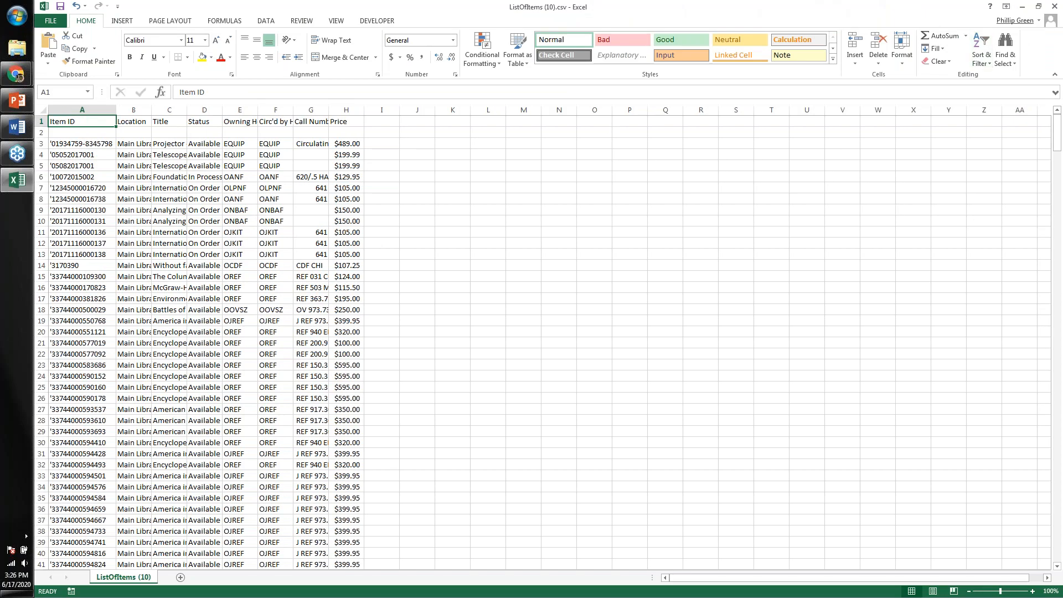
click(1050, 8)
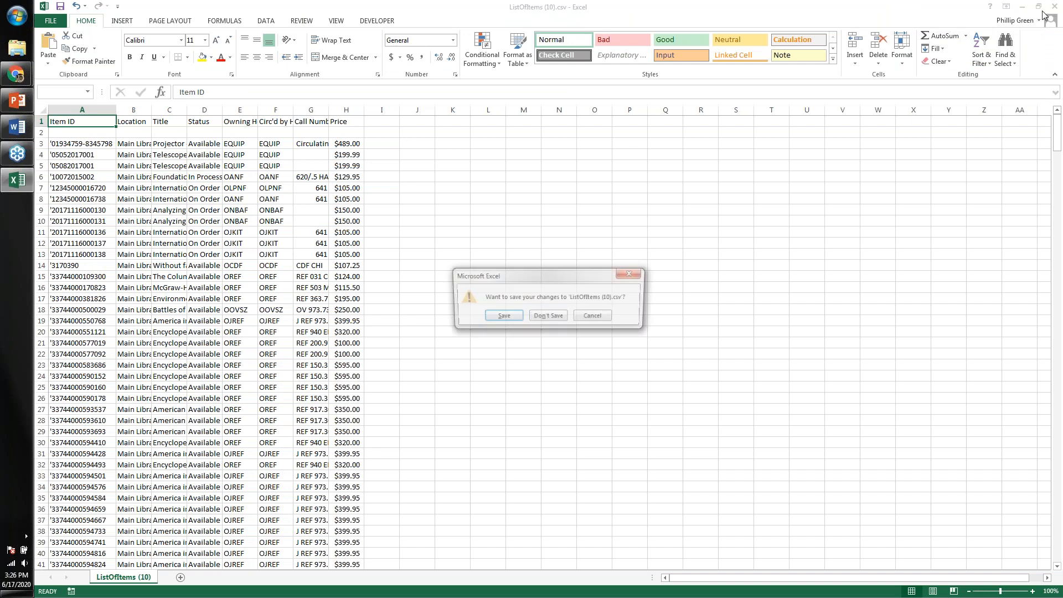
click(556, 316)
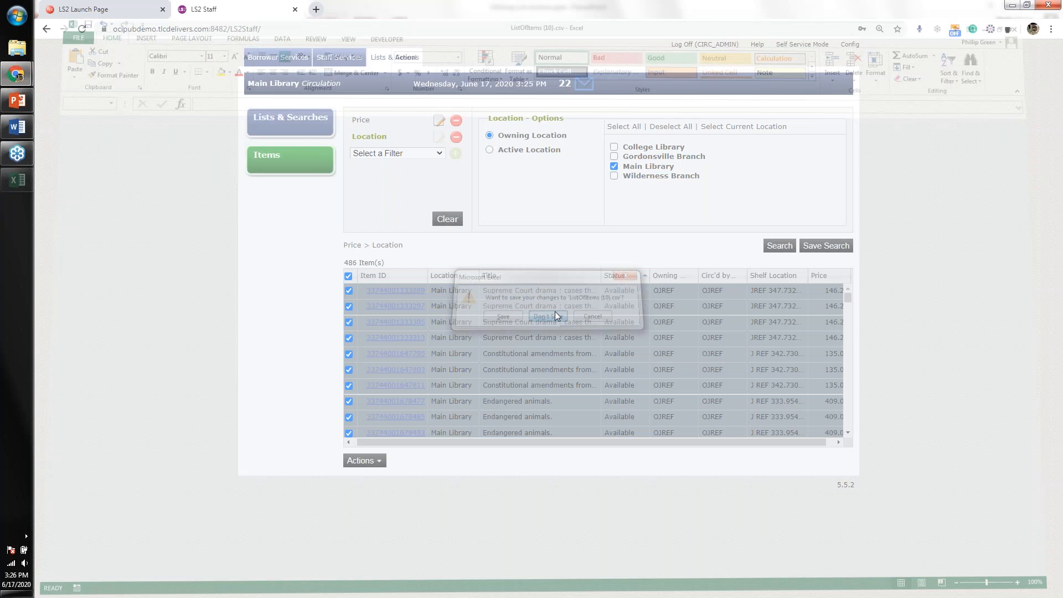
Browse the saved lists and searches, opening the AR 4.0-4.2 list and the Audio Books saved search
click(290, 123)
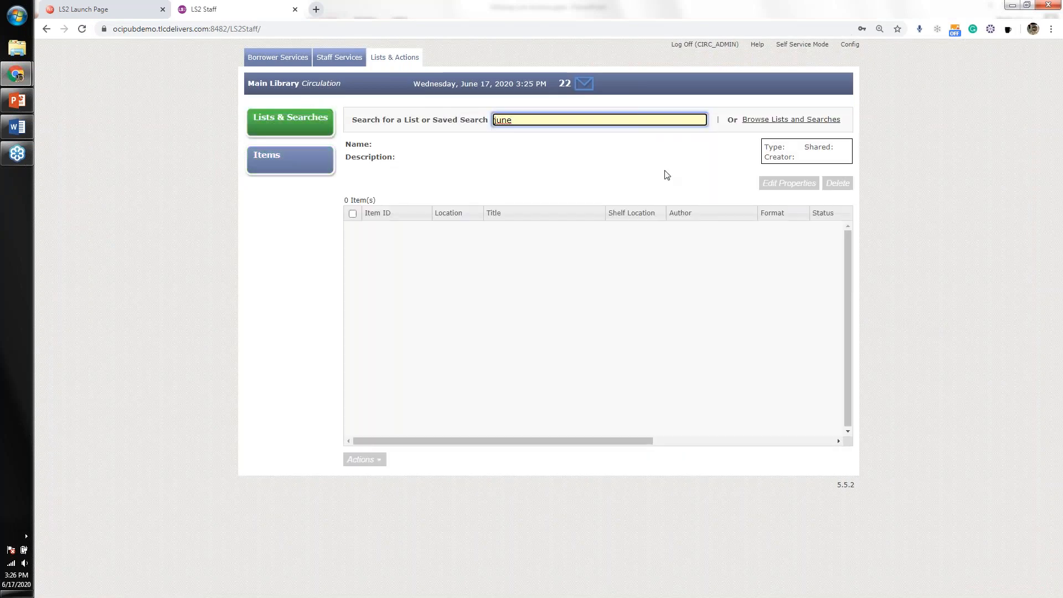
click(753, 124)
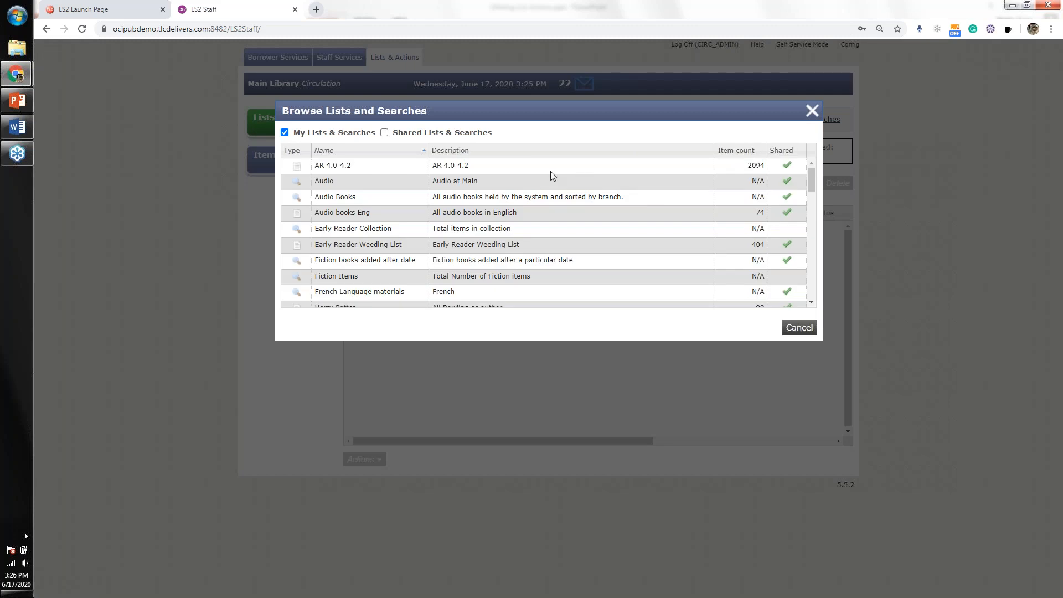
click(297, 167)
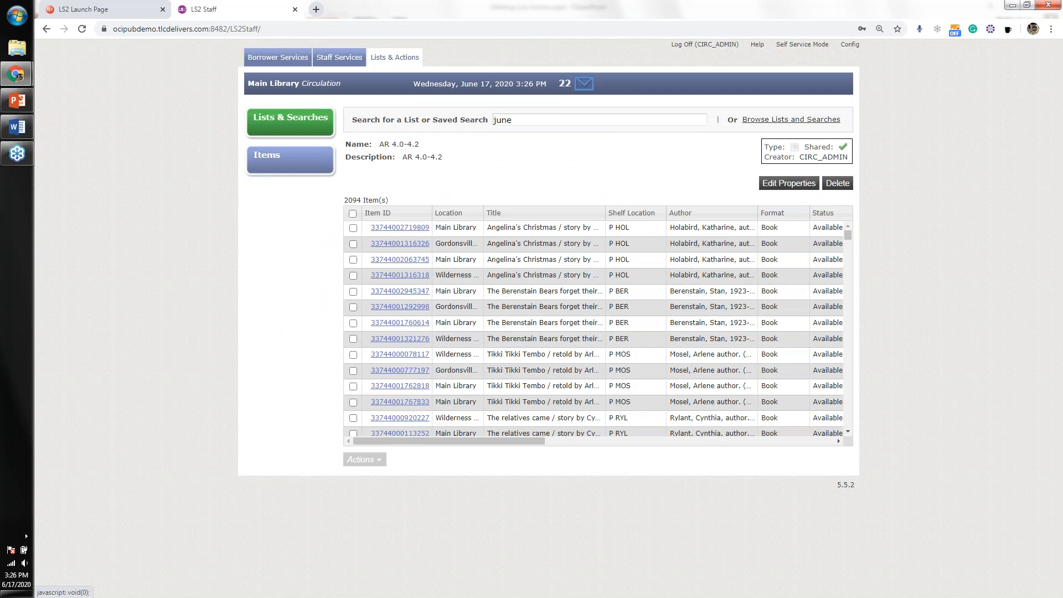
click(758, 127)
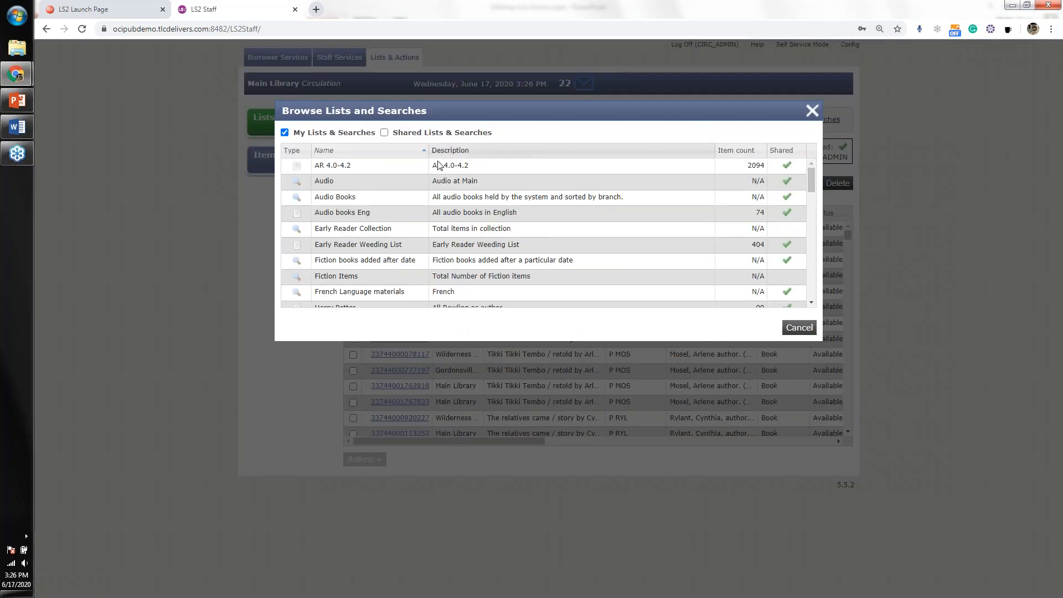
click(297, 198)
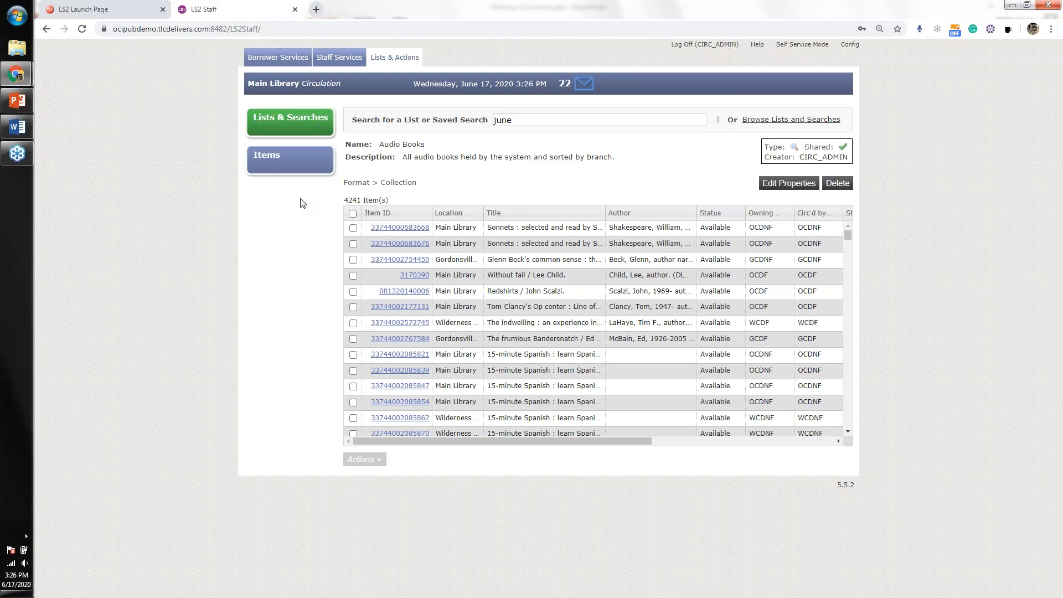
Open the first Sonnets audiobook item in the Audio Books results and delete that item record
click(399, 229)
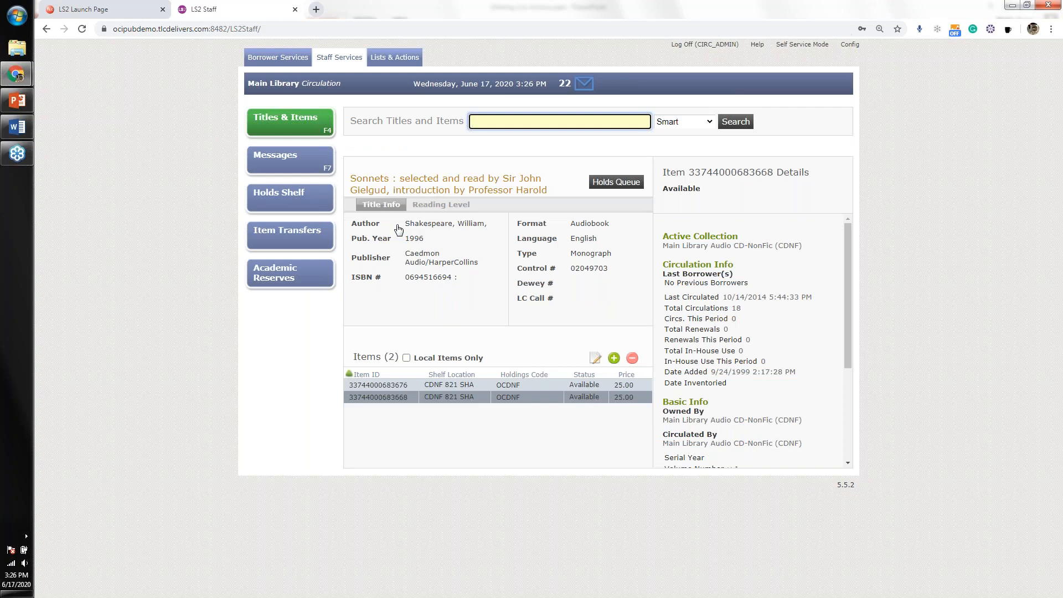
click(633, 360)
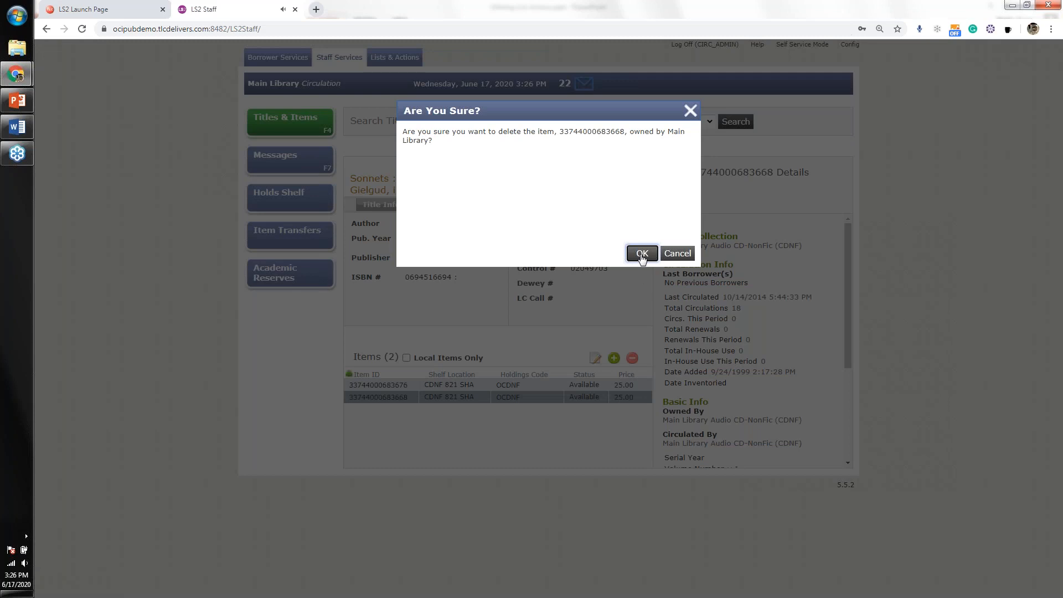
click(642, 254)
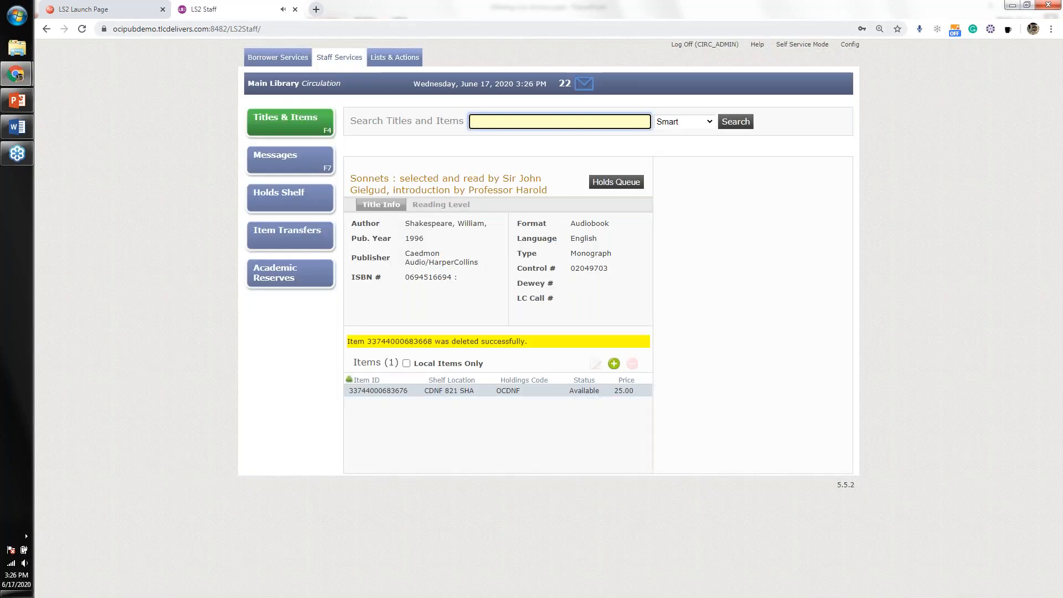
Return to the lists and searches and reopen the Audio Books saved search to refresh its items
click(400, 59)
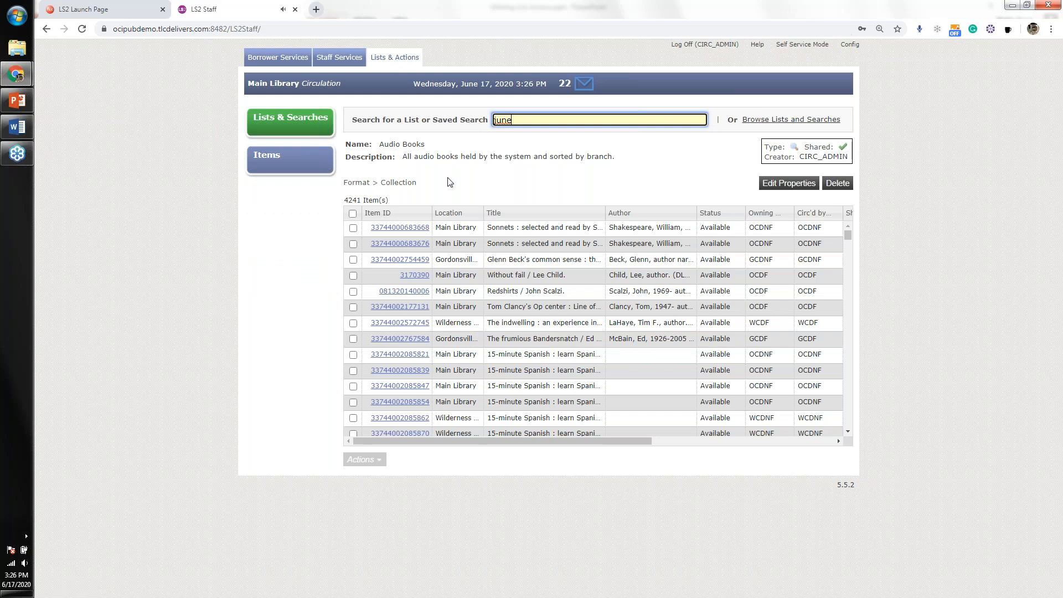
click(764, 121)
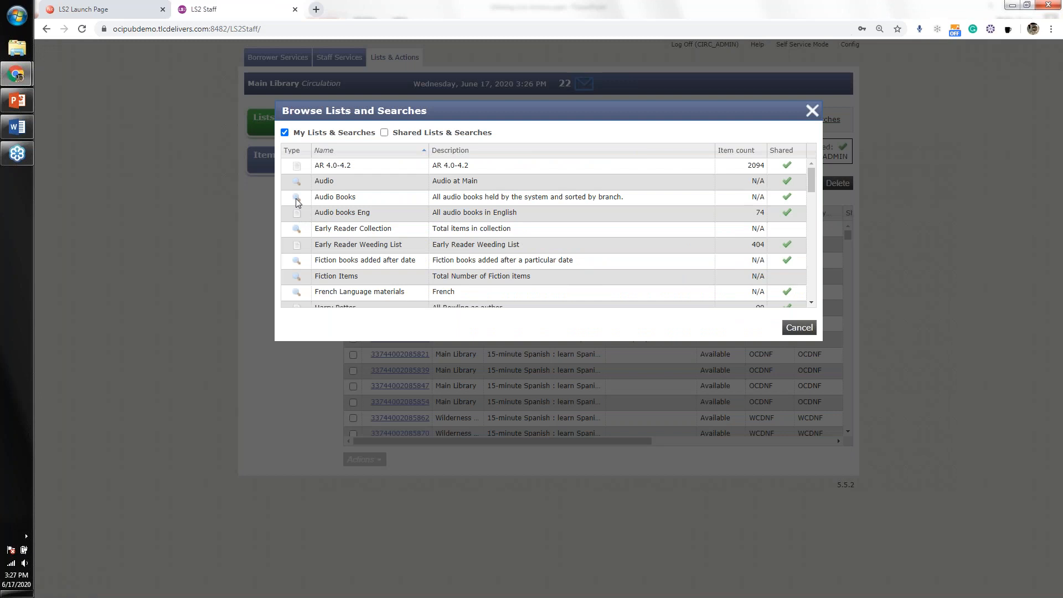
click(297, 201)
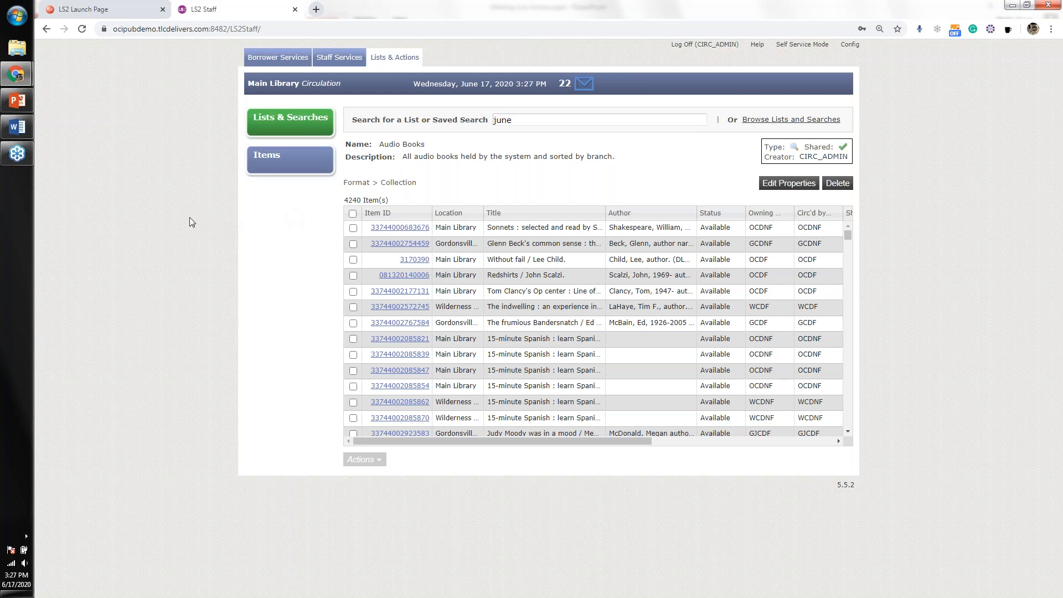
Switch to PowerPoint and select the last slide, "Register for our next webinar"
click(16, 157)
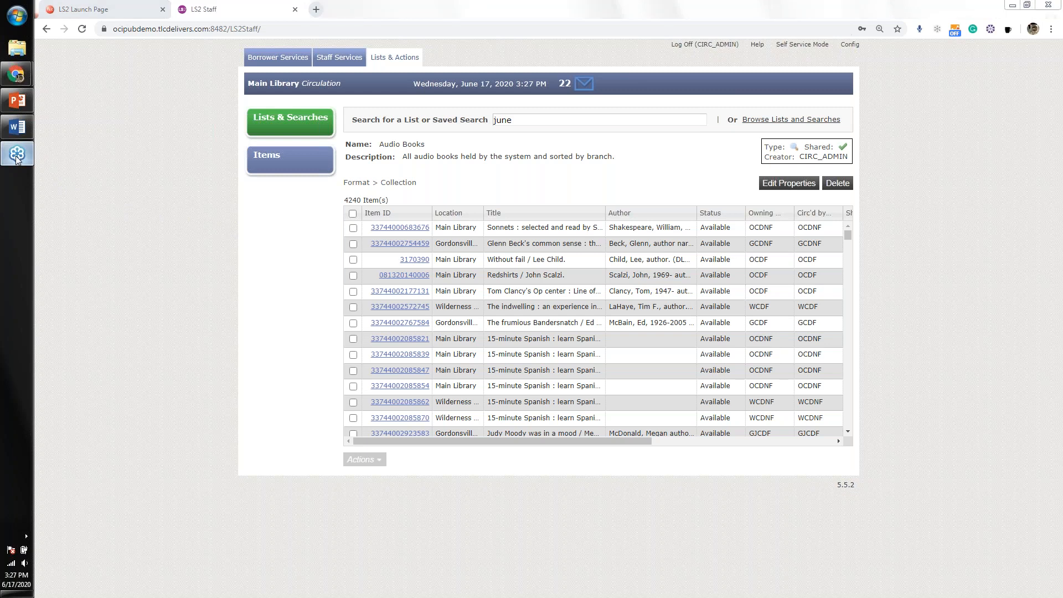
click(17, 101)
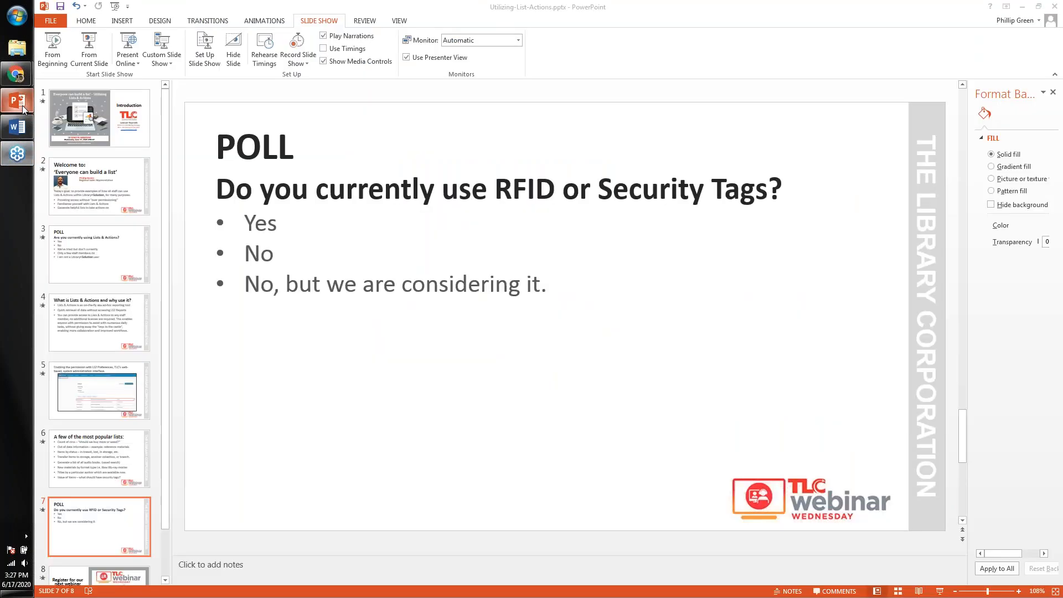
scroll(90, 496, down, 2)
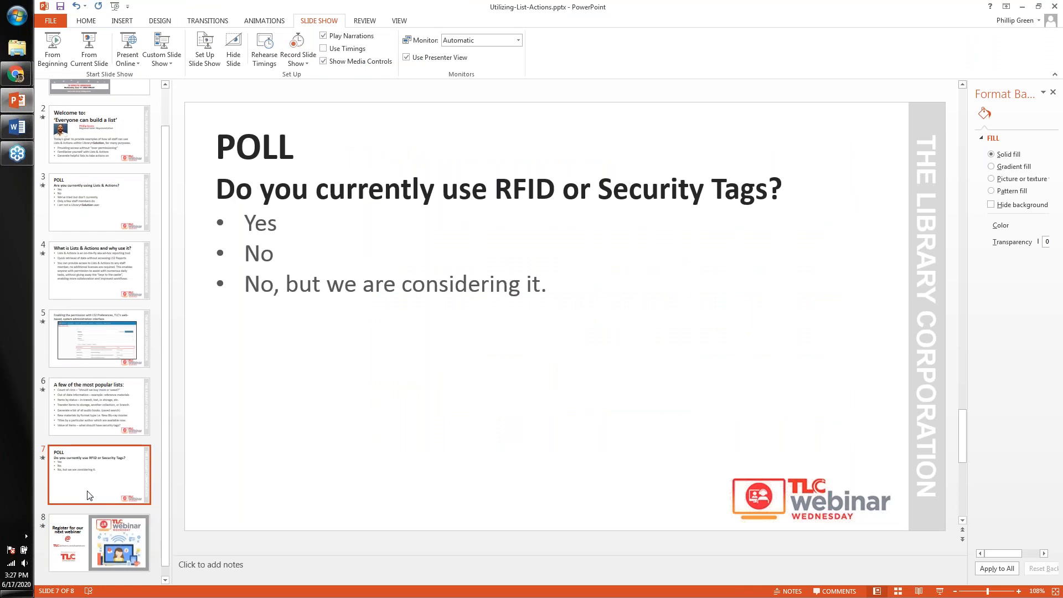
click(93, 526)
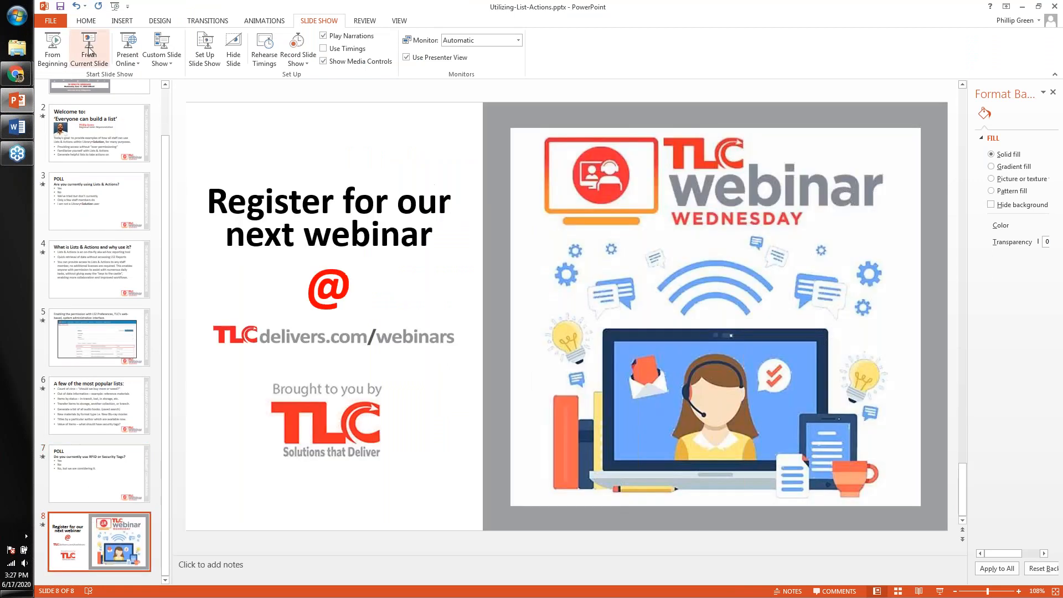
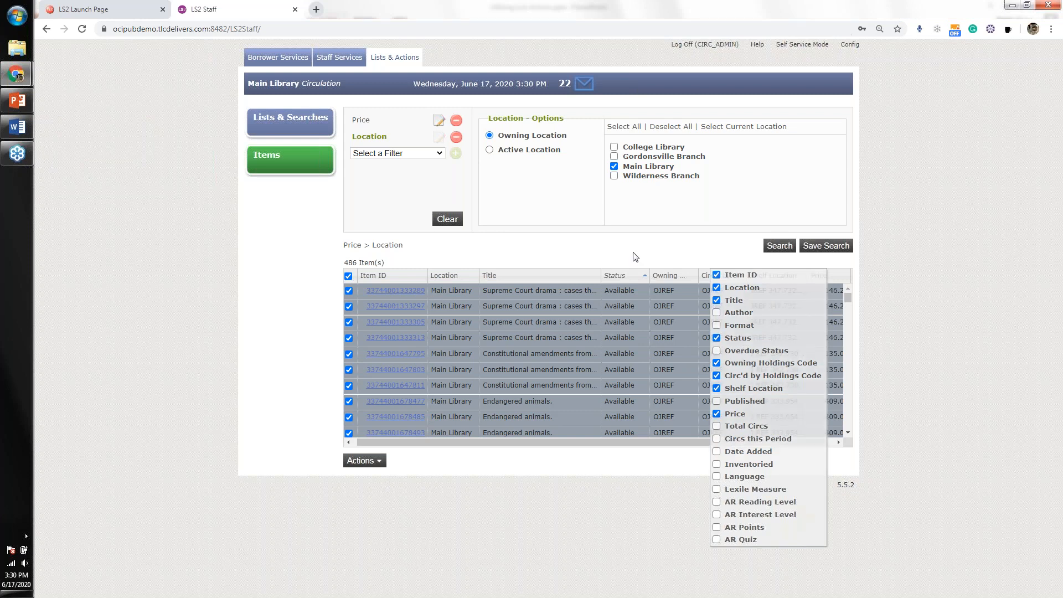
Add a Check Outs filter to the item search alongside Price and Location
click(363, 155)
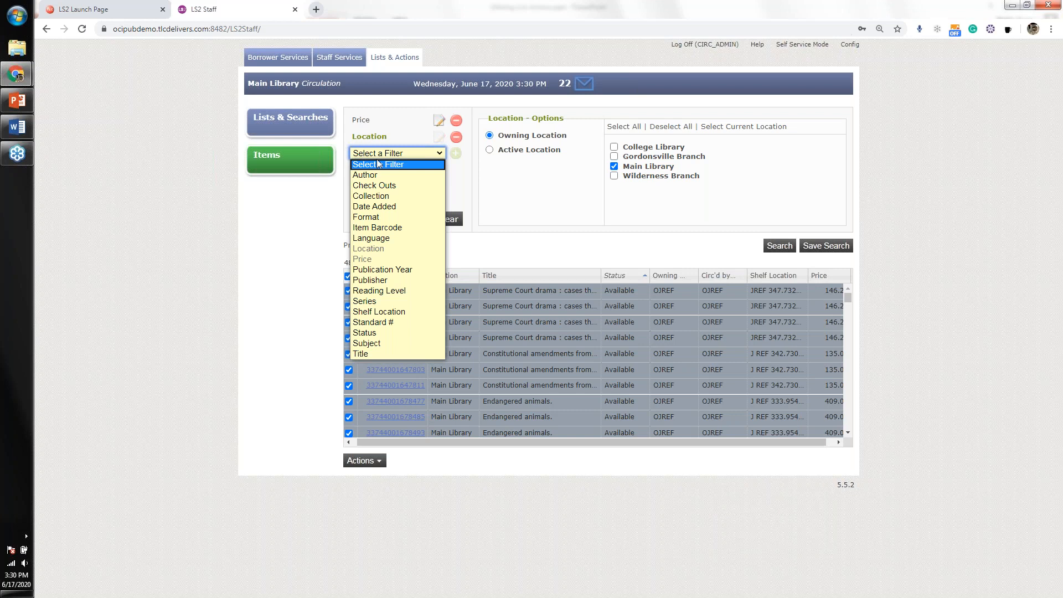
click(375, 185)
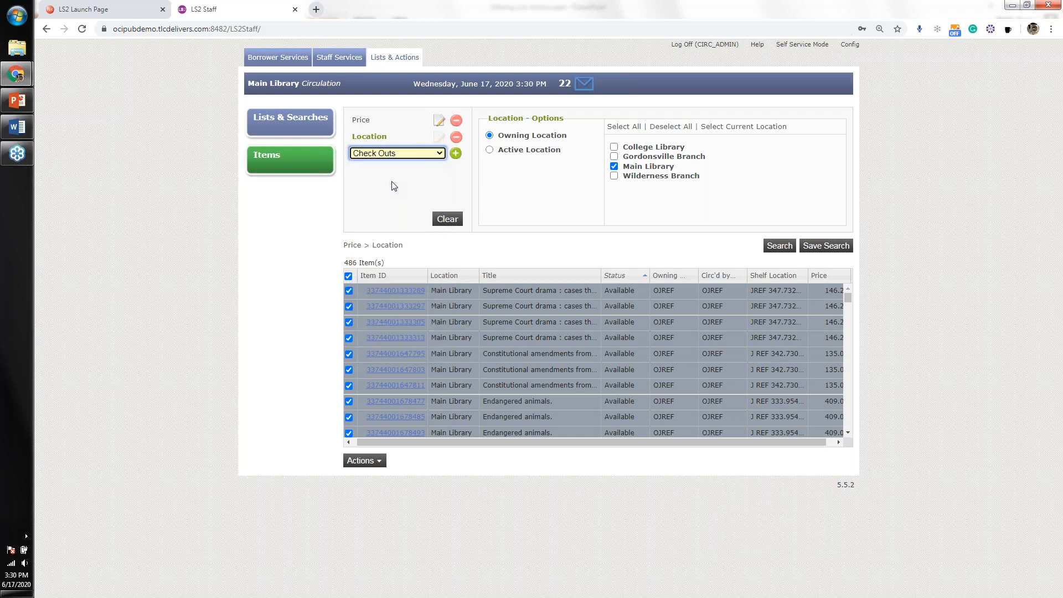
click(456, 153)
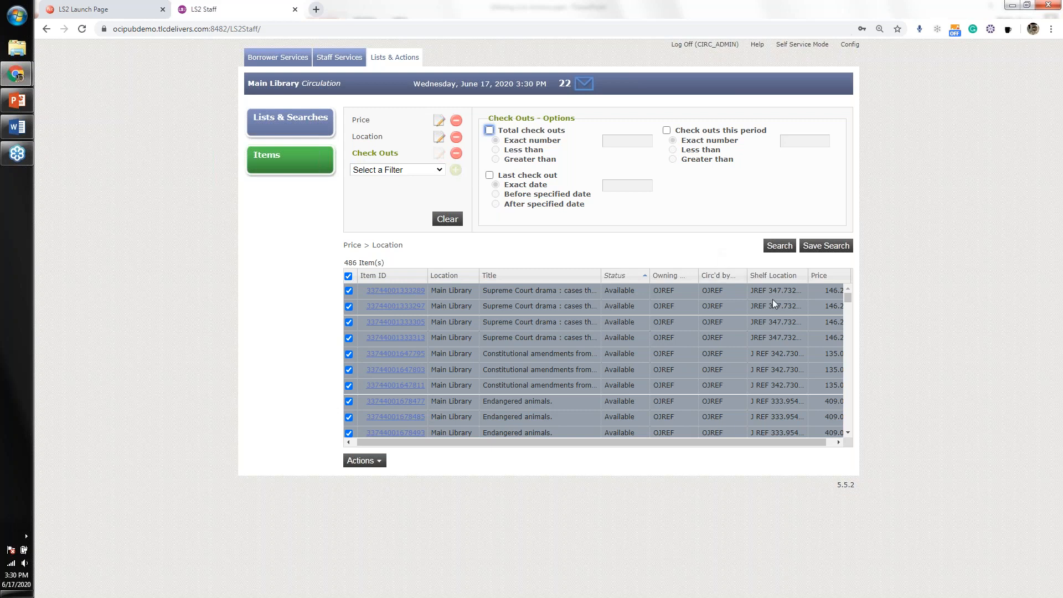
Show the Total Circs and Circs this Period columns in the results and sort by Total Circs ascending
drag(770, 442, 777, 441)
right_click(754, 273)
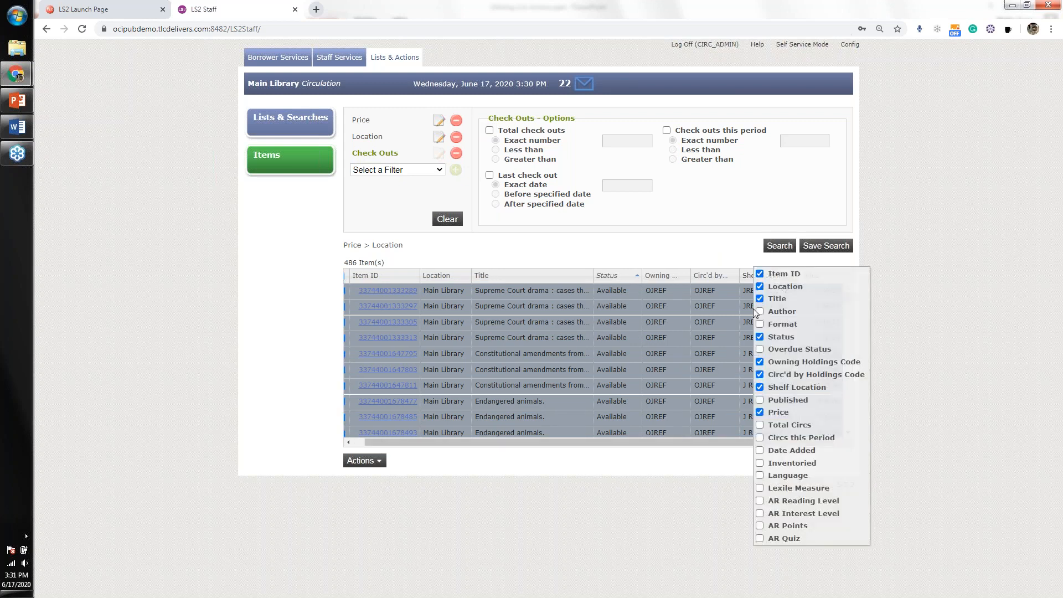
click(760, 438)
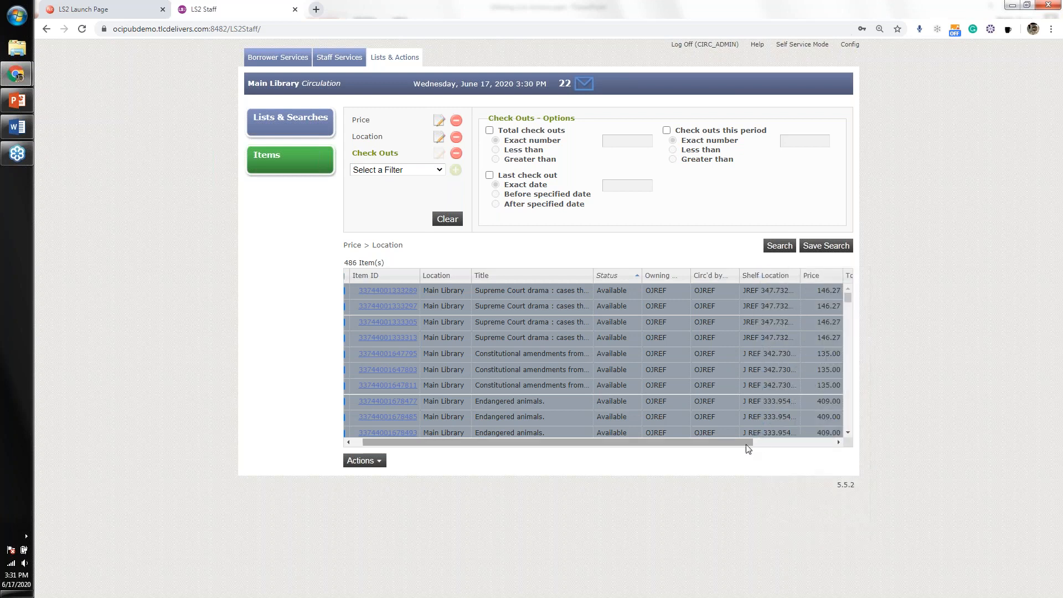
drag(758, 442, 823, 442)
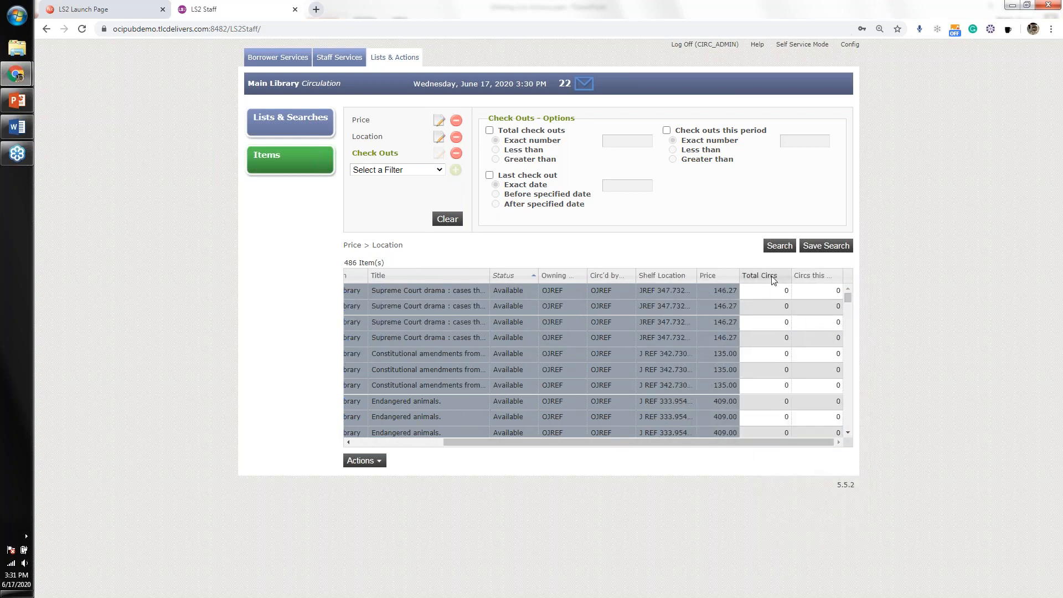
click(767, 275)
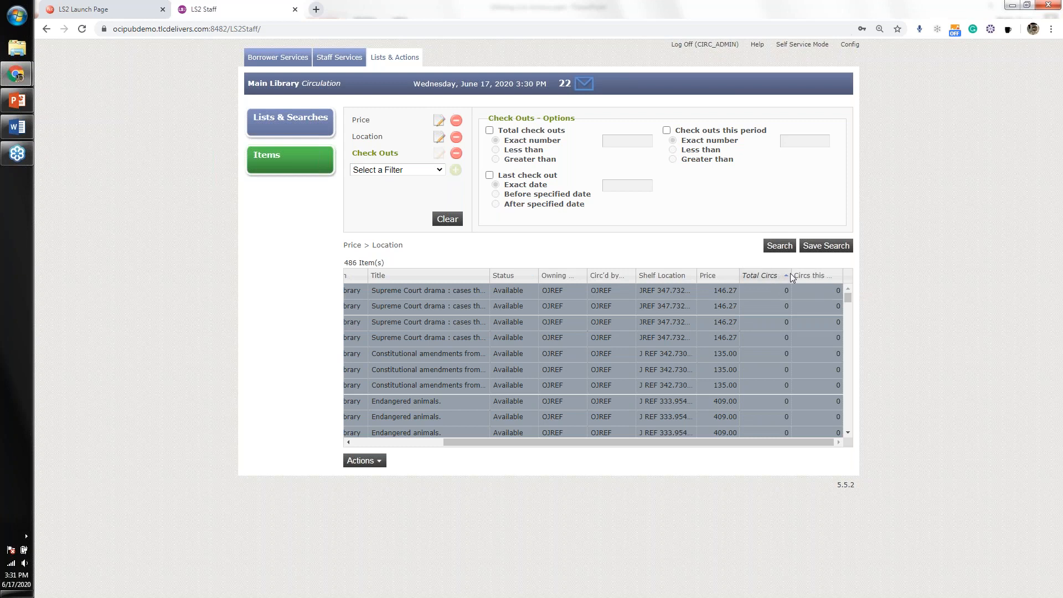
Set the Check Outs filter to total check outs greater than 5, leaving check outs this period disabled
click(666, 130)
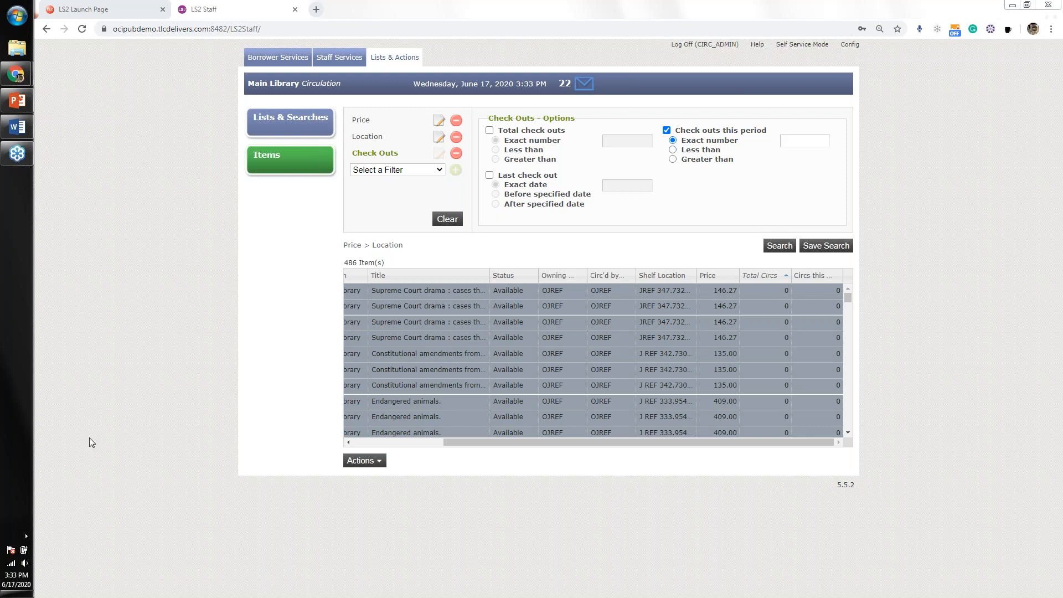
mouse_move(18, 100)
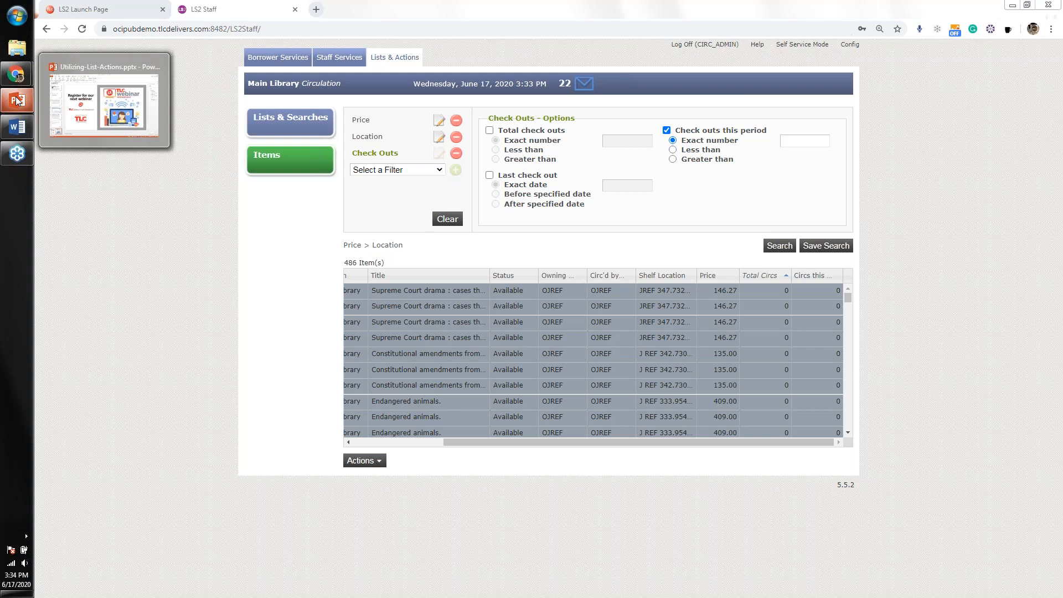
click(217, 201)
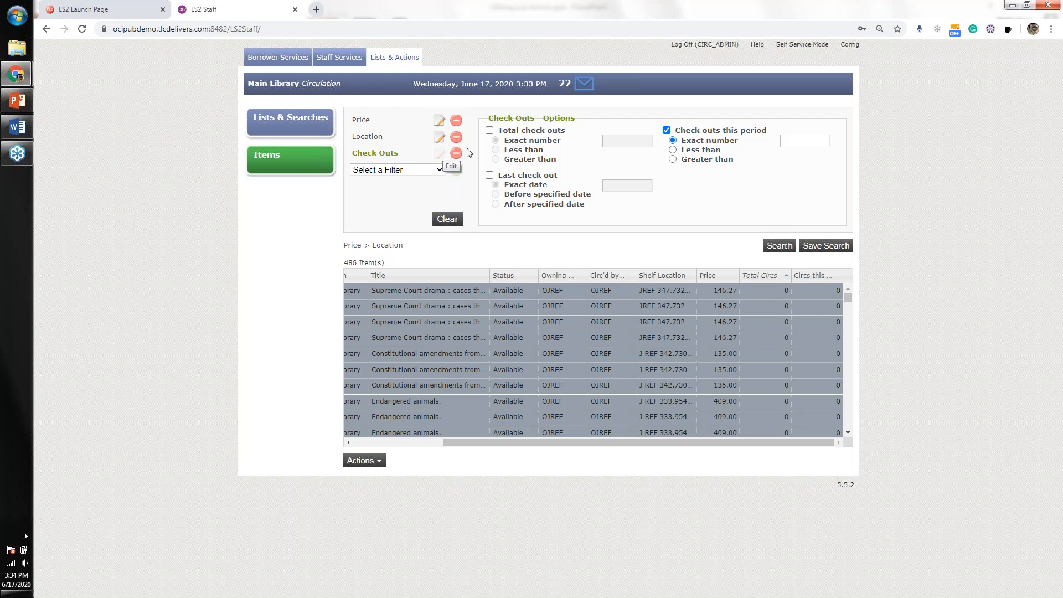
click(490, 131)
click(495, 158)
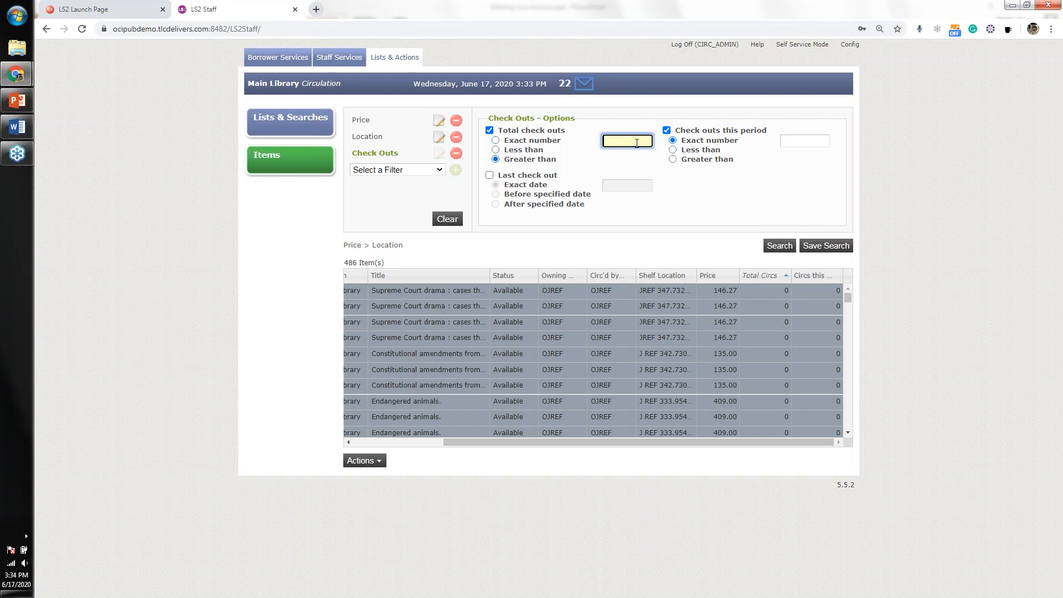
text(5)
click(667, 130)
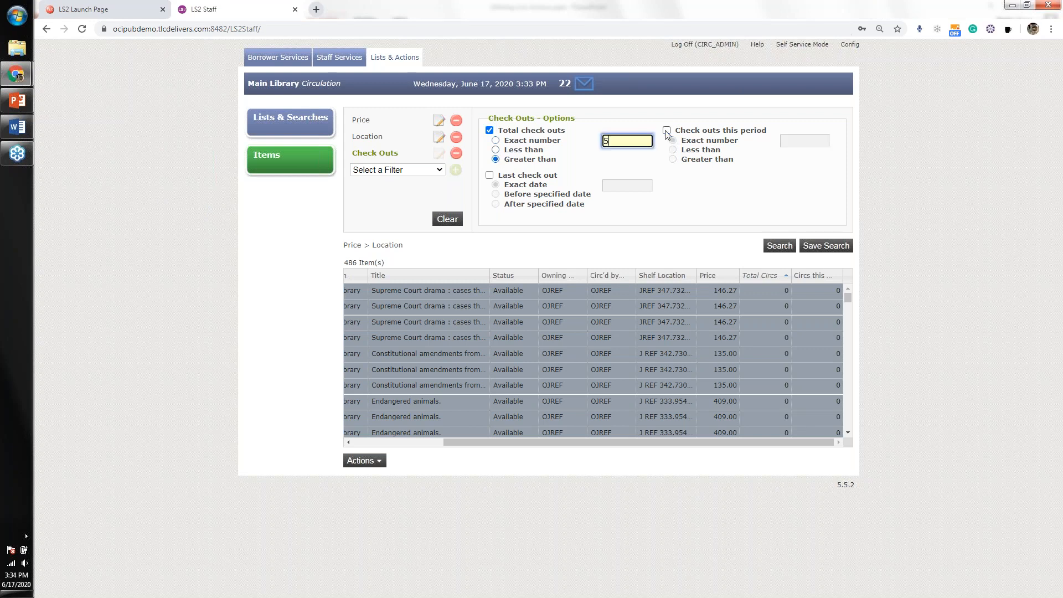
Enable the last check out criterion and restrict it to dates after 06/01/2018
click(489, 175)
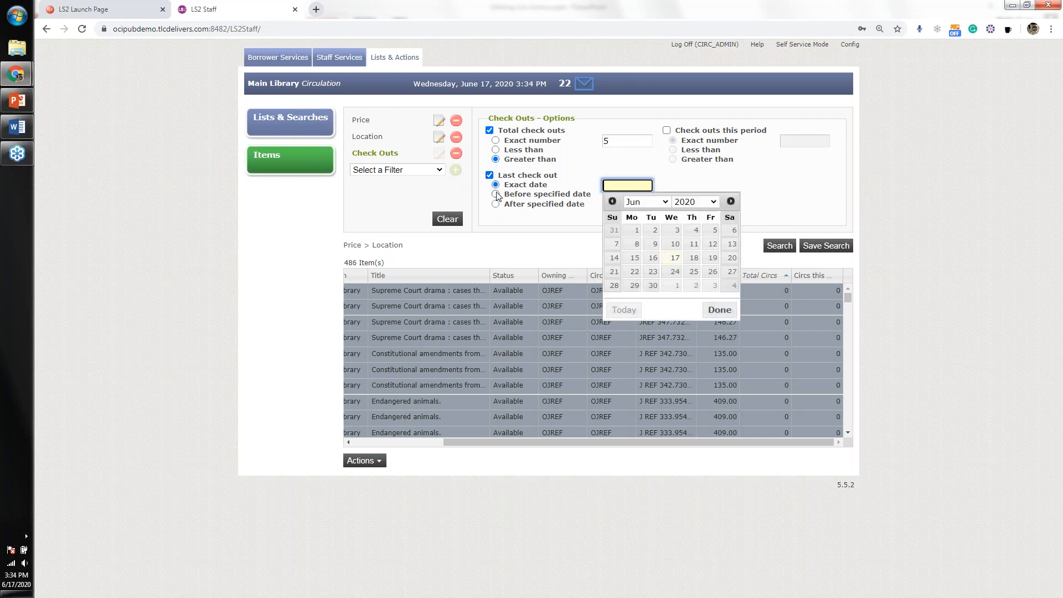
click(495, 204)
click(635, 185)
click(686, 202)
click(697, 406)
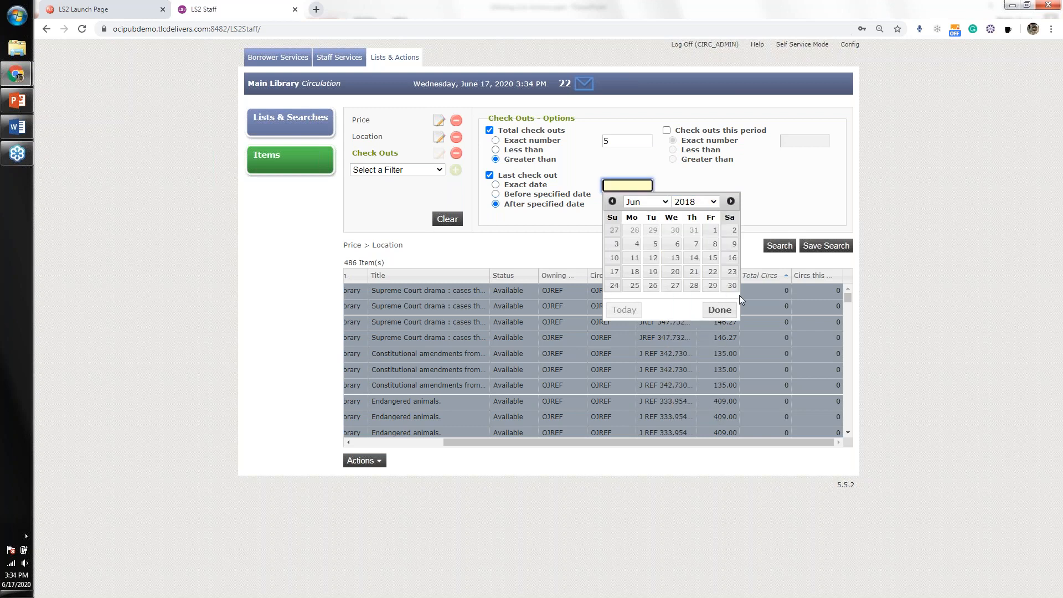
click(778, 247)
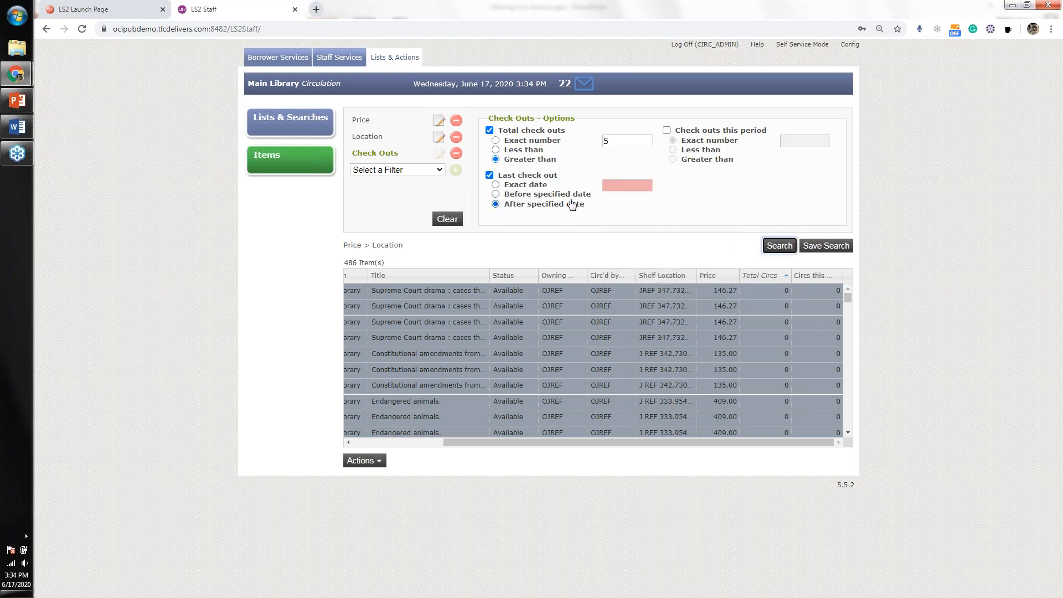
click(635, 187)
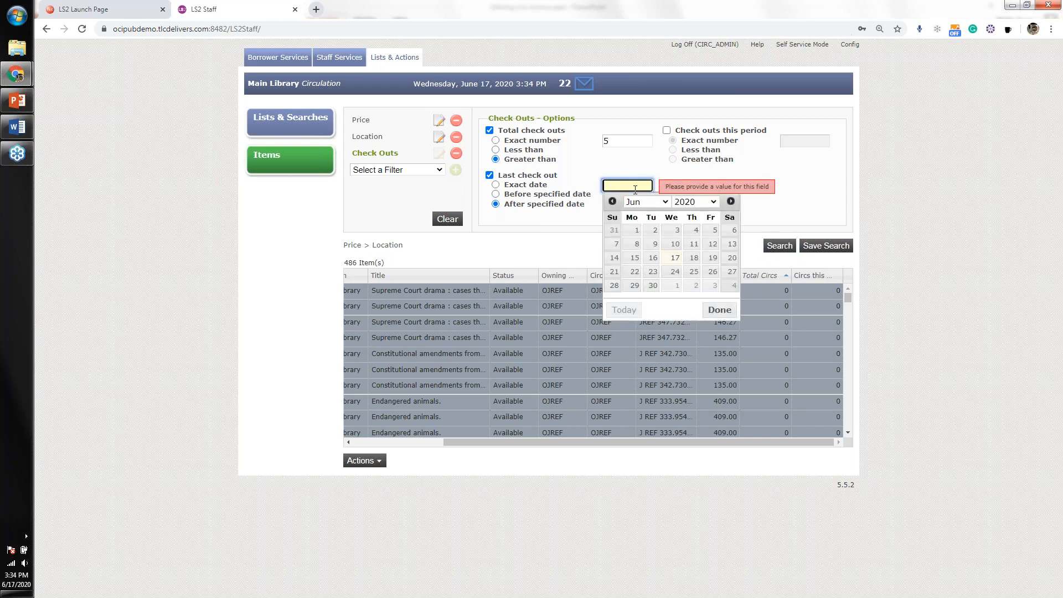
click(696, 203)
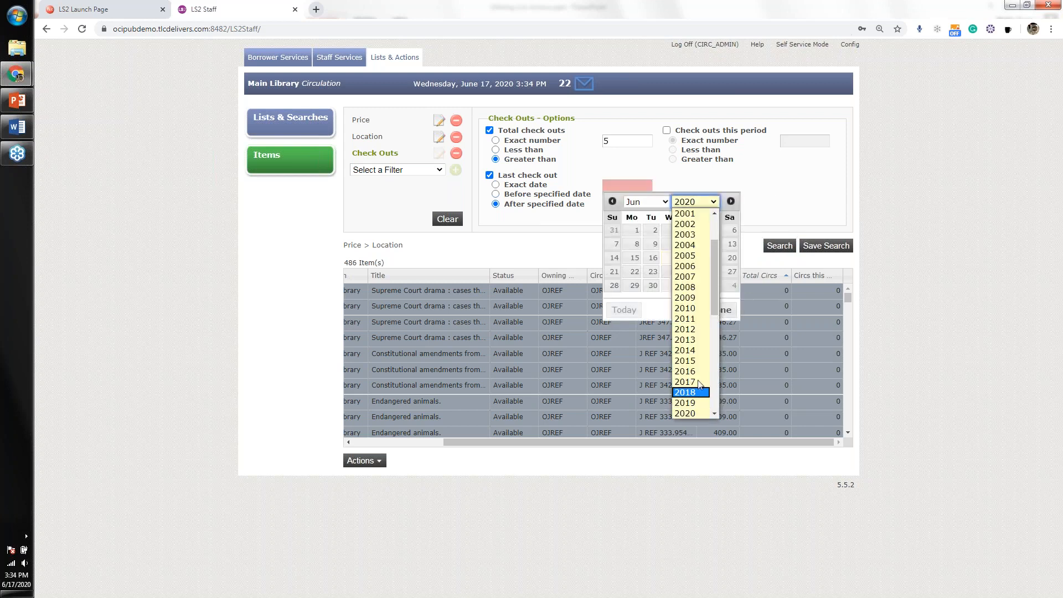
click(695, 391)
click(714, 230)
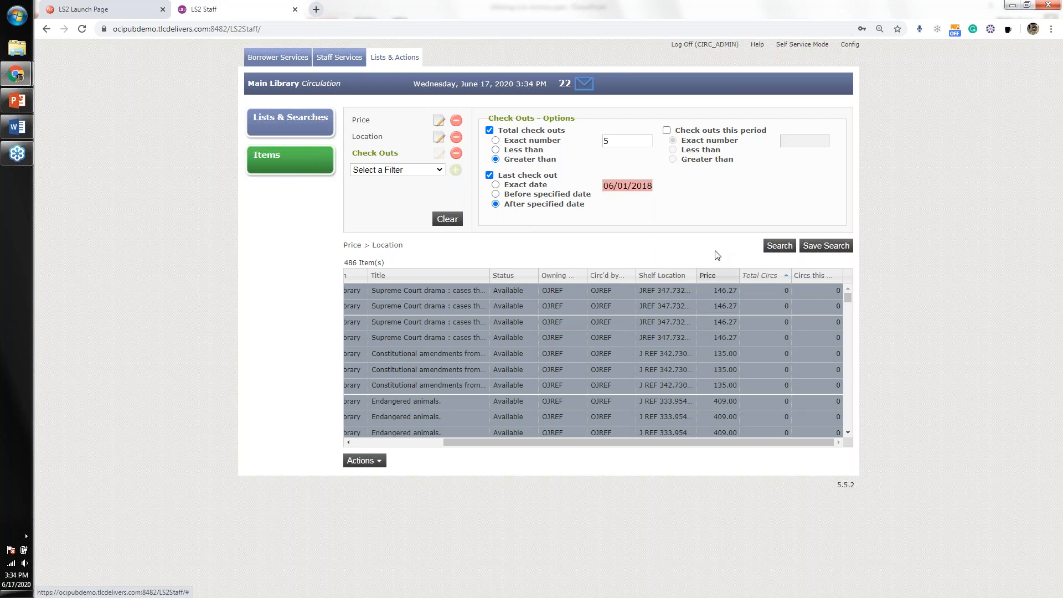
Run the search, remove the Price filter, and search again by Location and Check Outs only
click(780, 245)
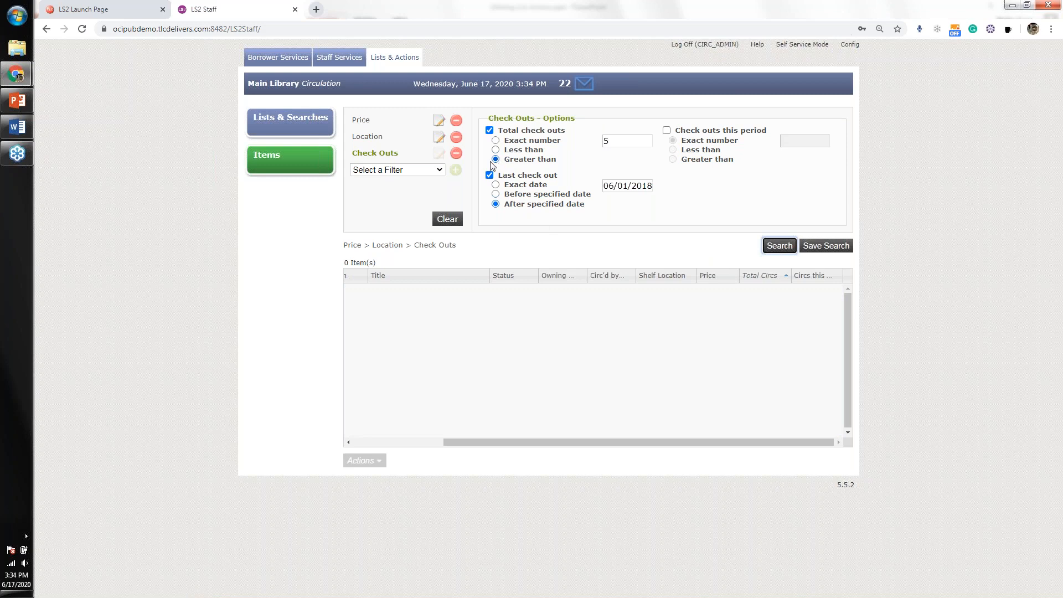
click(455, 120)
click(781, 246)
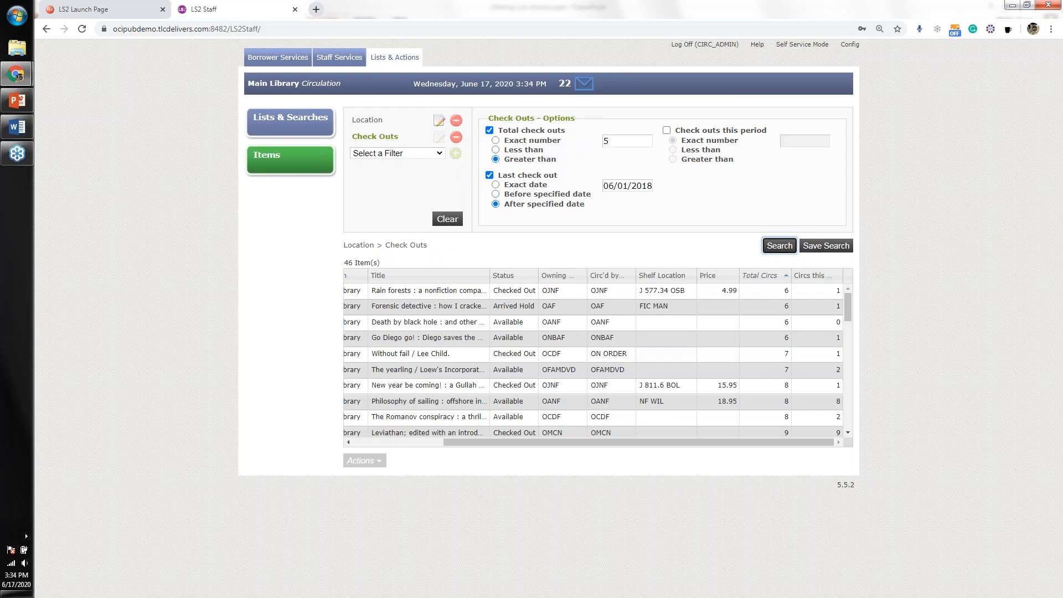
Sort the search results by title, first ascending and then descending
drag(483, 438, 404, 438)
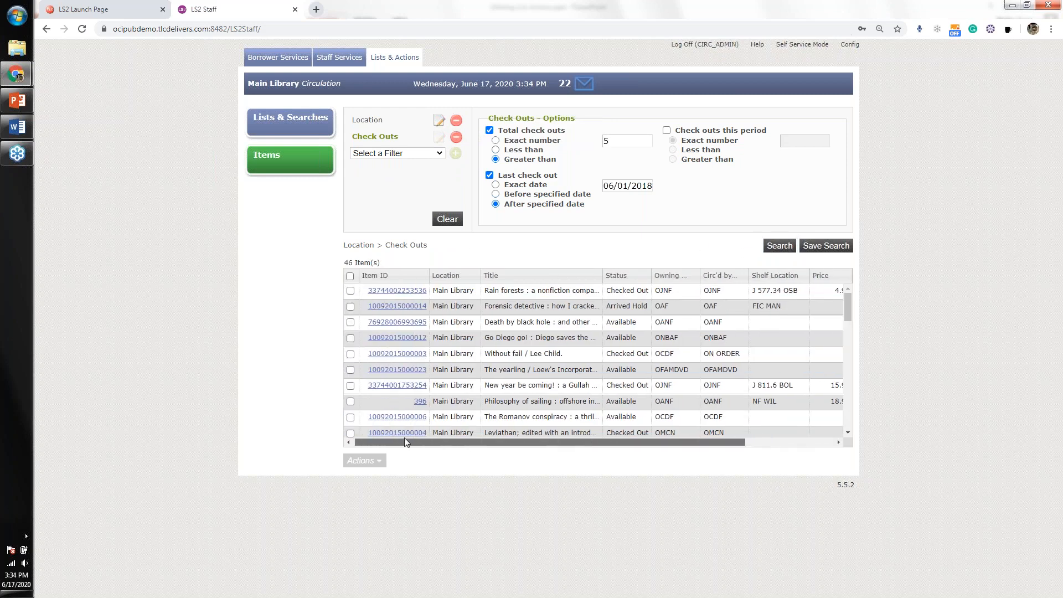
click(502, 277)
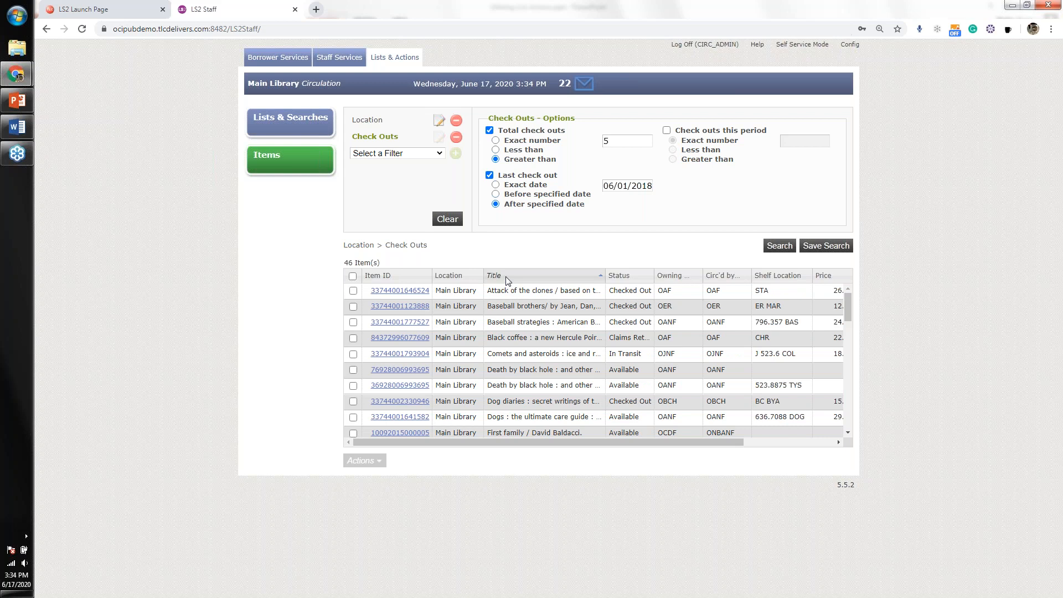
click(508, 277)
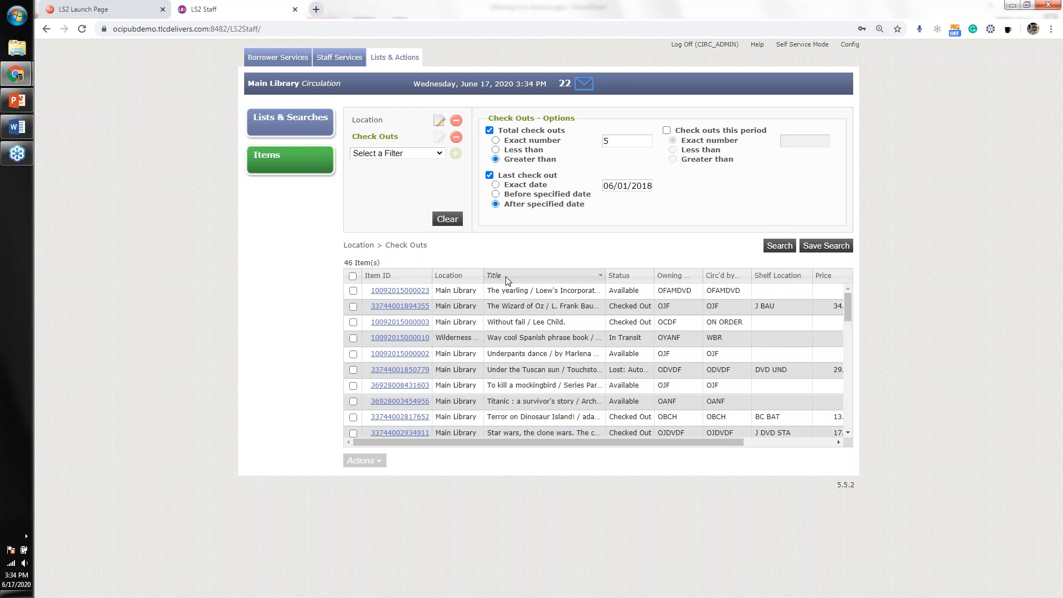
Sort the results by Total Circs in descending order and move that column directly after Status
drag(563, 443, 678, 443)
click(778, 276)
click(778, 277)
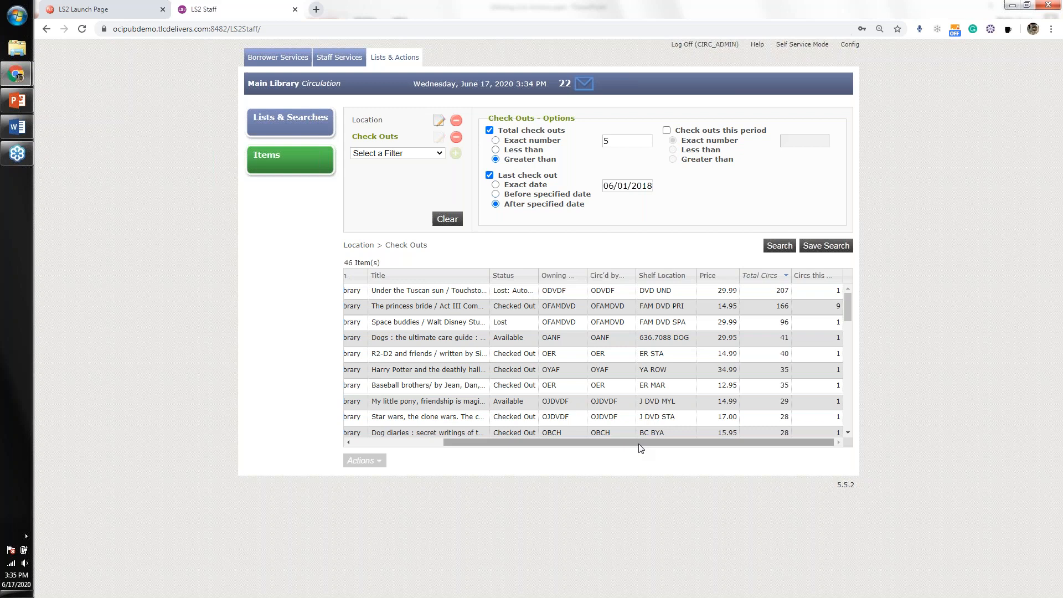
drag(759, 277, 550, 329)
drag(516, 443, 425, 441)
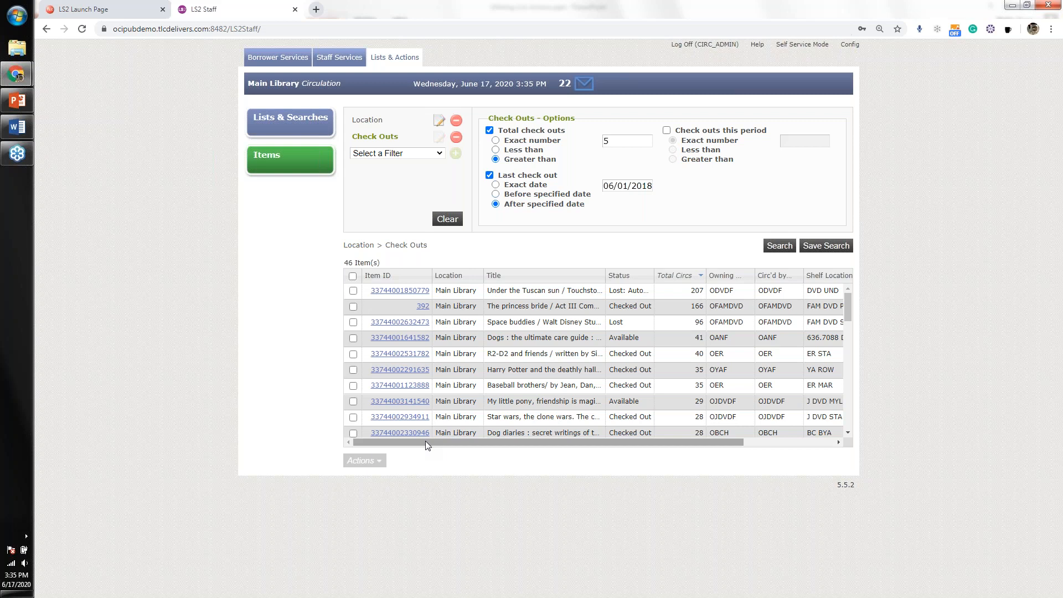
Switch to PowerPoint and start the slide show from the webinar registration slide
click(20, 100)
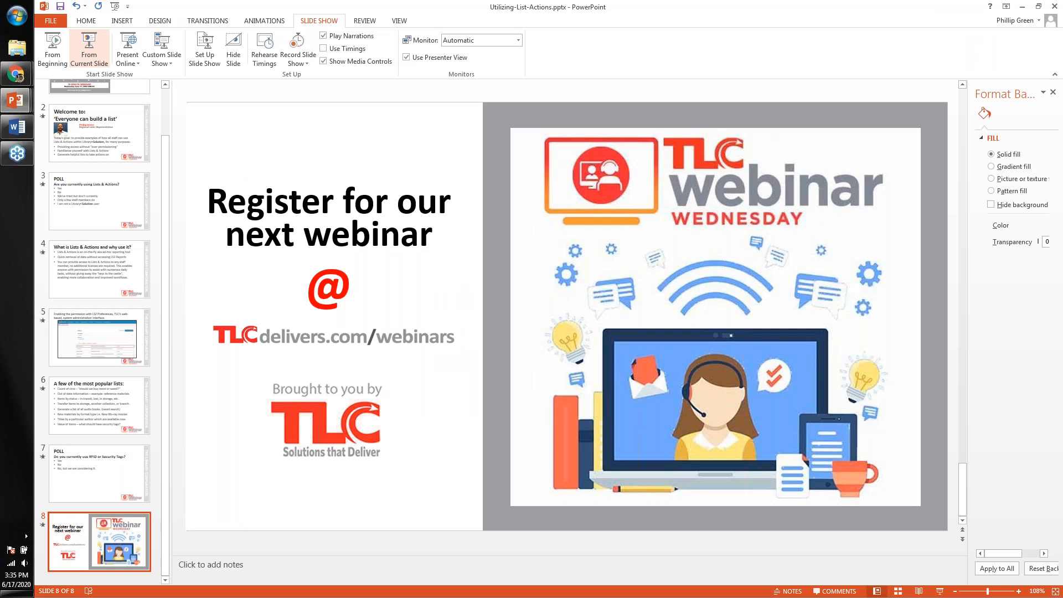
click(89, 49)
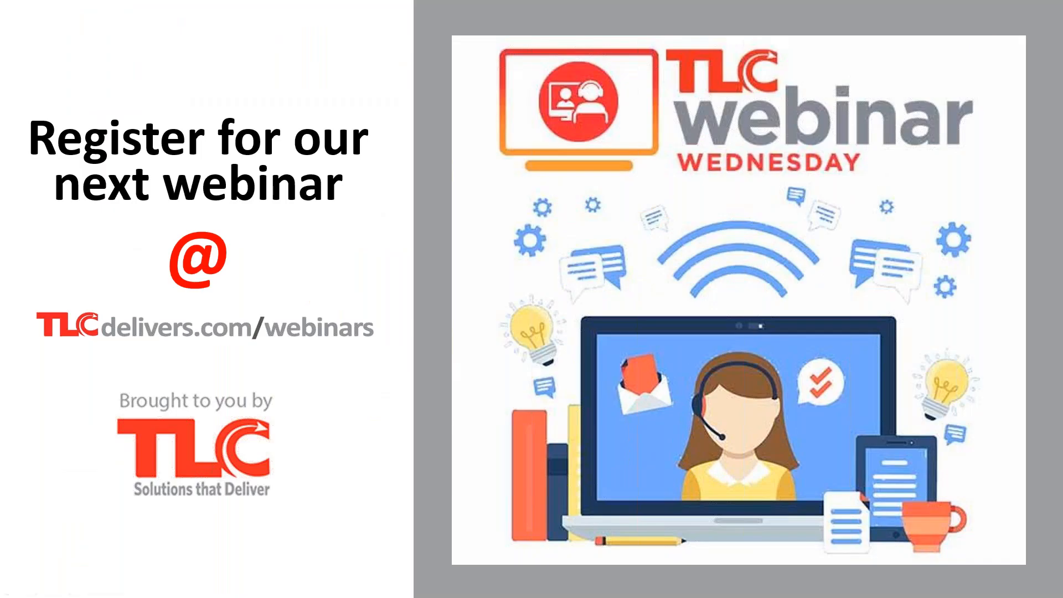